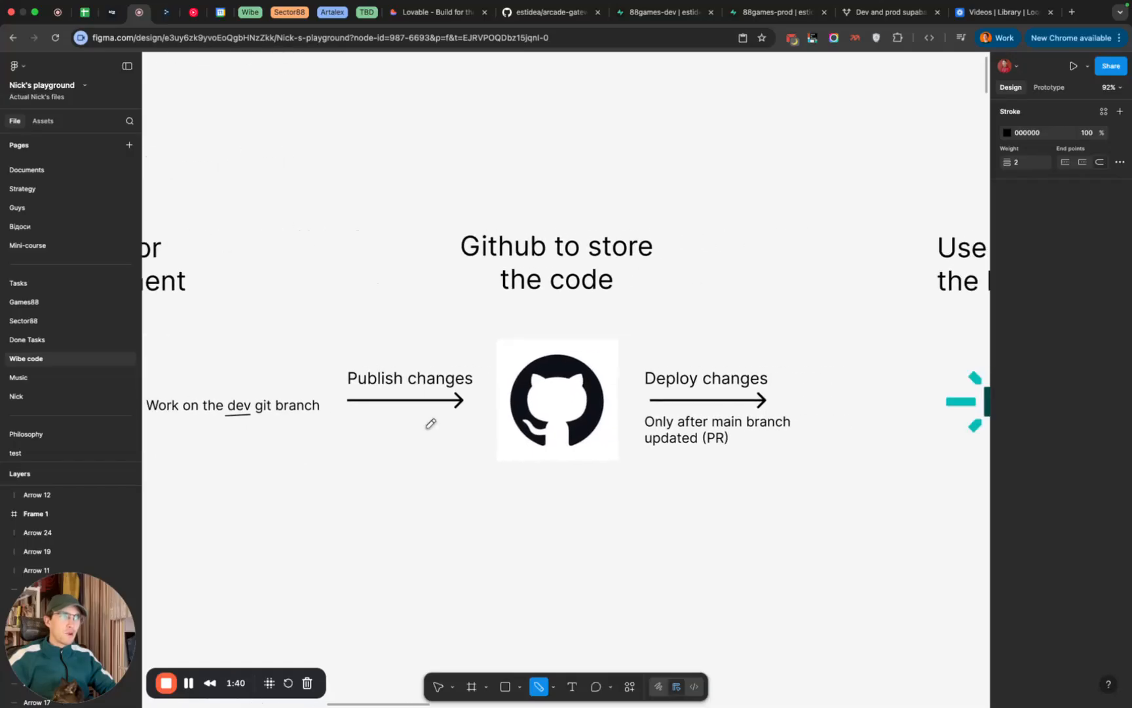
- Review the GitHub-to-Netlify part of the workflow diagram, and switch to the Notion playbook to read its project creation sections
{"action": "scroll", "coordinate": [634, 404], "scroll_direction": "right", "scroll_amount": 2}
{"action": "scroll", "coordinate": [634, 396], "scroll_direction": "right", "scroll_amount": 2}
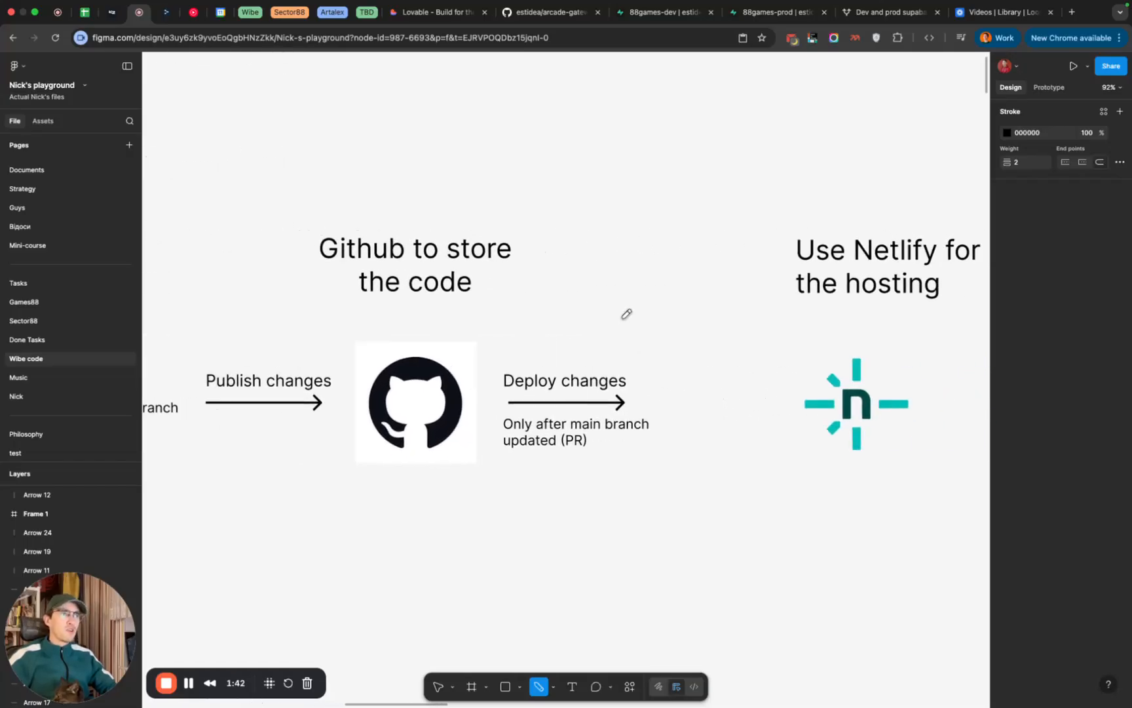
{"action": "scroll", "coordinate": [616, 403], "scroll_direction": "right", "scroll_amount": 7}
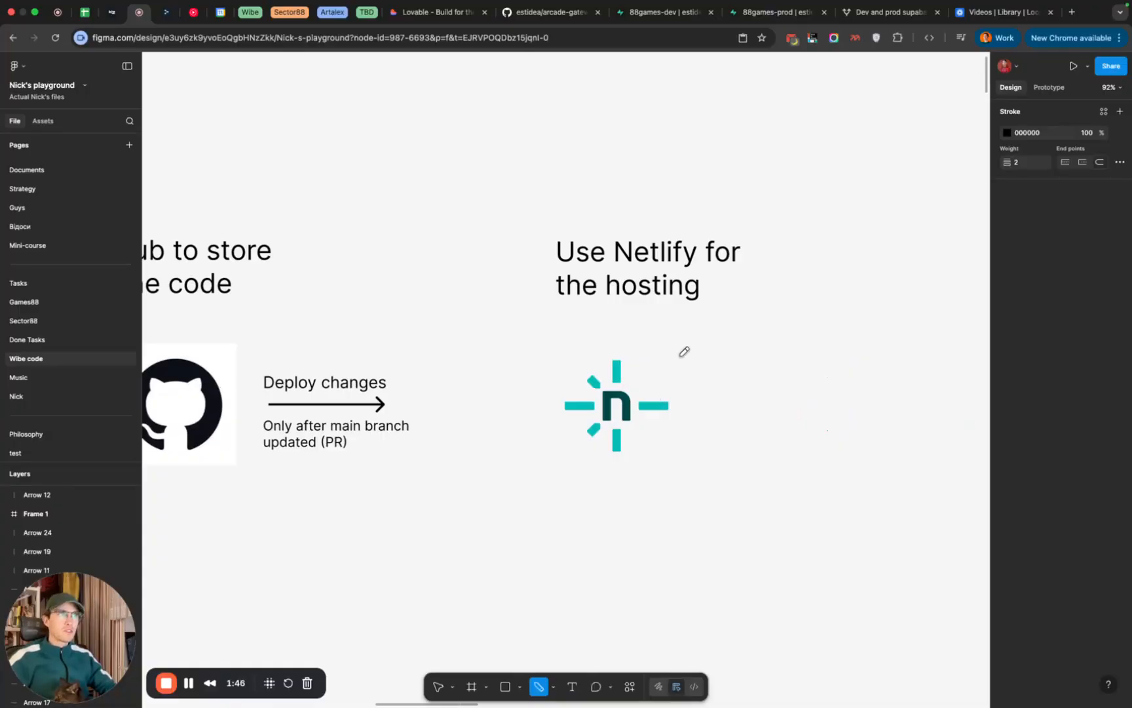
{"action": "left_click", "coordinate": [902, 18]}
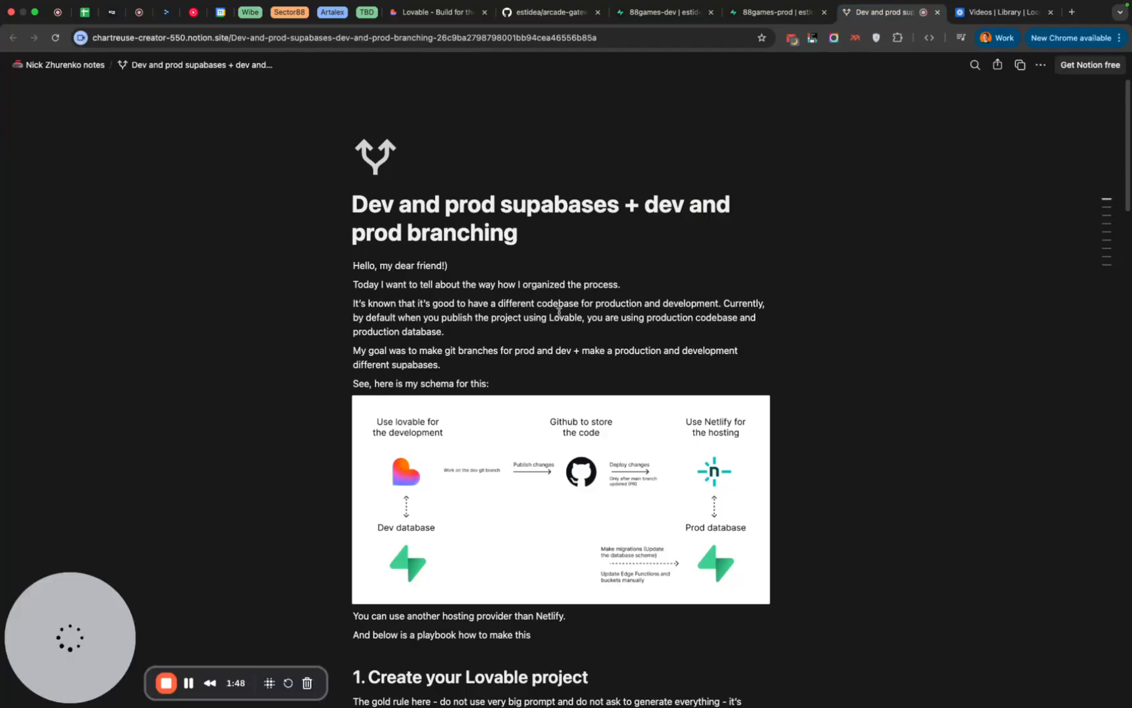
{"action": "scroll", "coordinate": [586, 324], "scroll_direction": "down", "scroll_amount": 3}
{"action": "scroll", "coordinate": [574, 301], "scroll_direction": "down", "scroll_amount": 3}
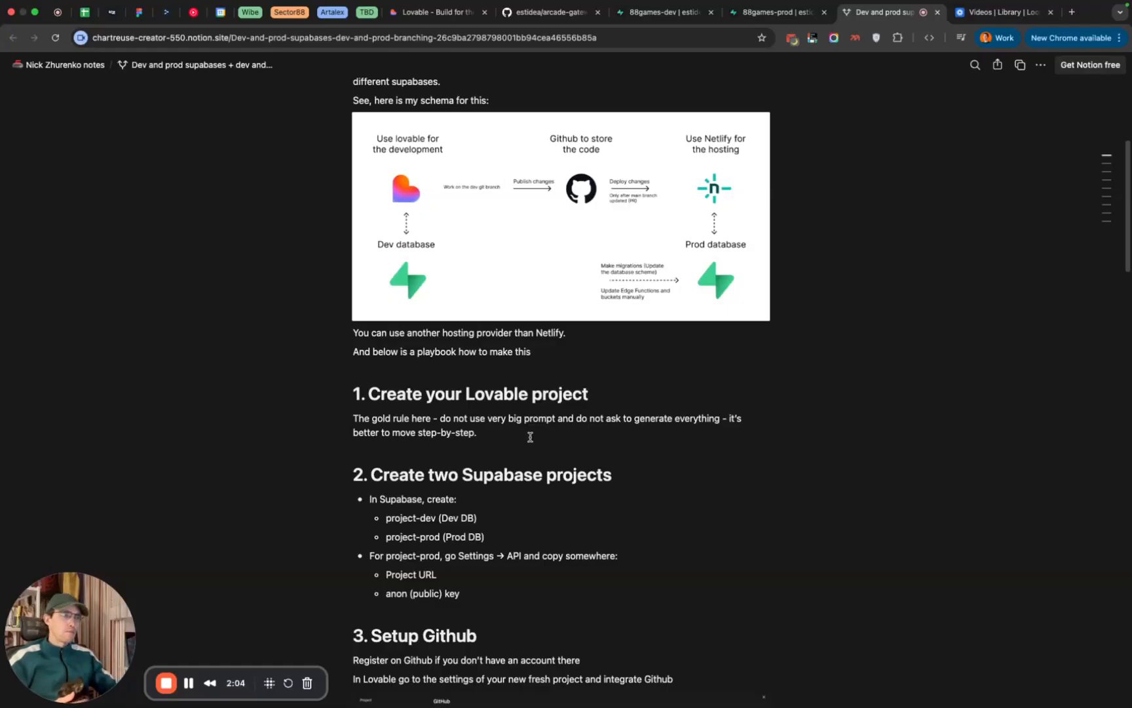
{"action": "scroll", "coordinate": [530, 437], "scroll_direction": "down", "scroll_amount": 3}
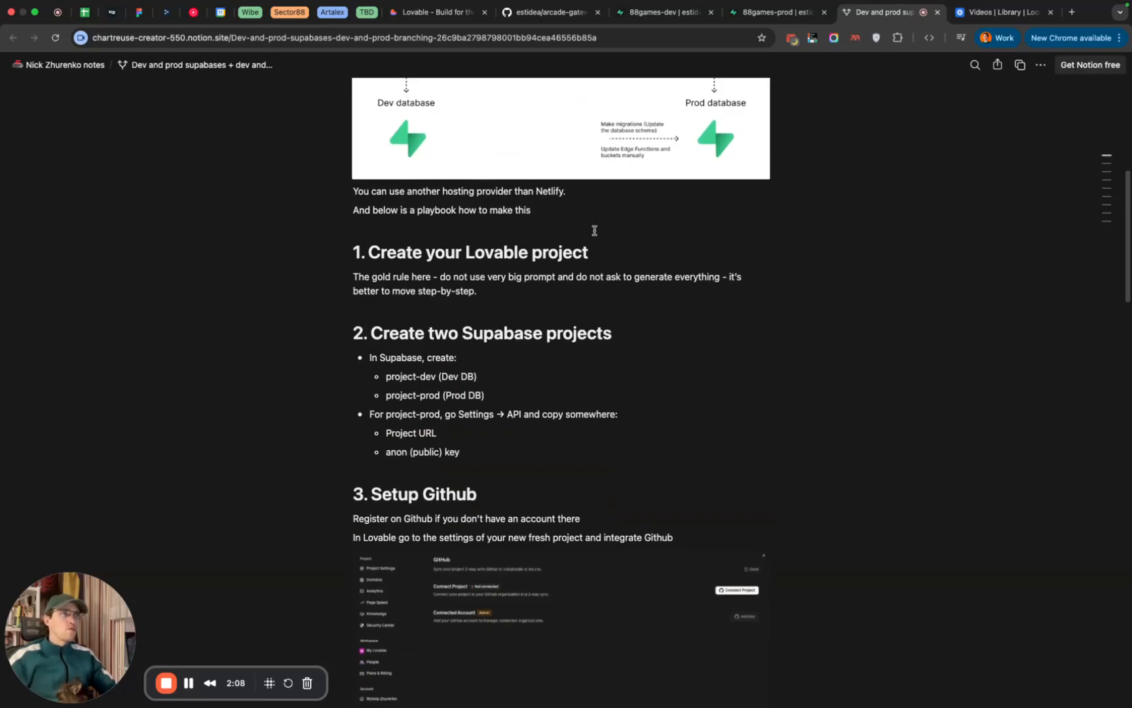
- Switch to Supabase to view the organization's project list and look over the new project form without creating a project
{"action": "left_click", "coordinate": [653, 13]}
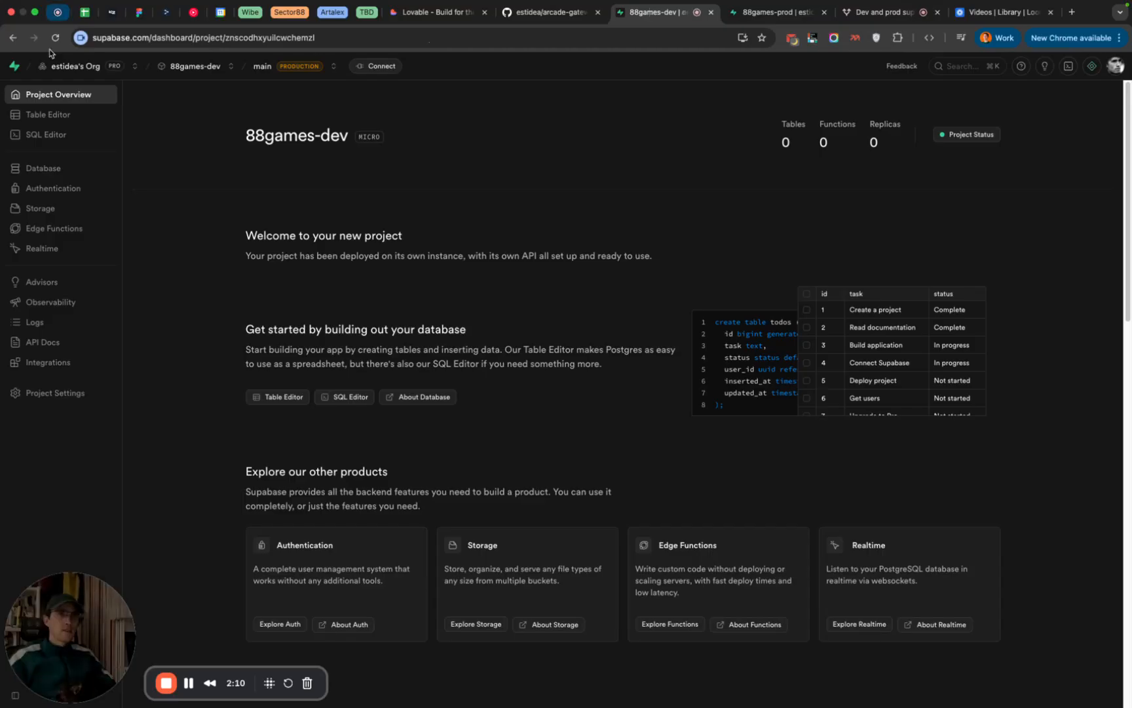
{"action": "left_click", "coordinate": [79, 67]}
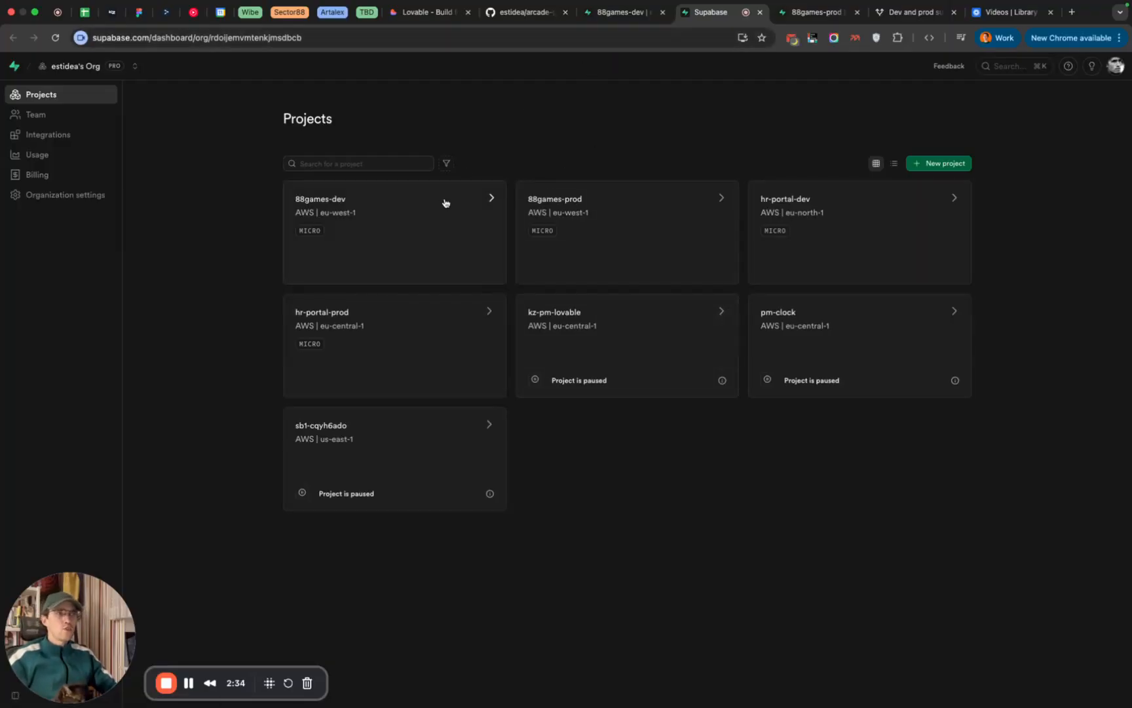
{"action": "left_click", "coordinate": [914, 12]}
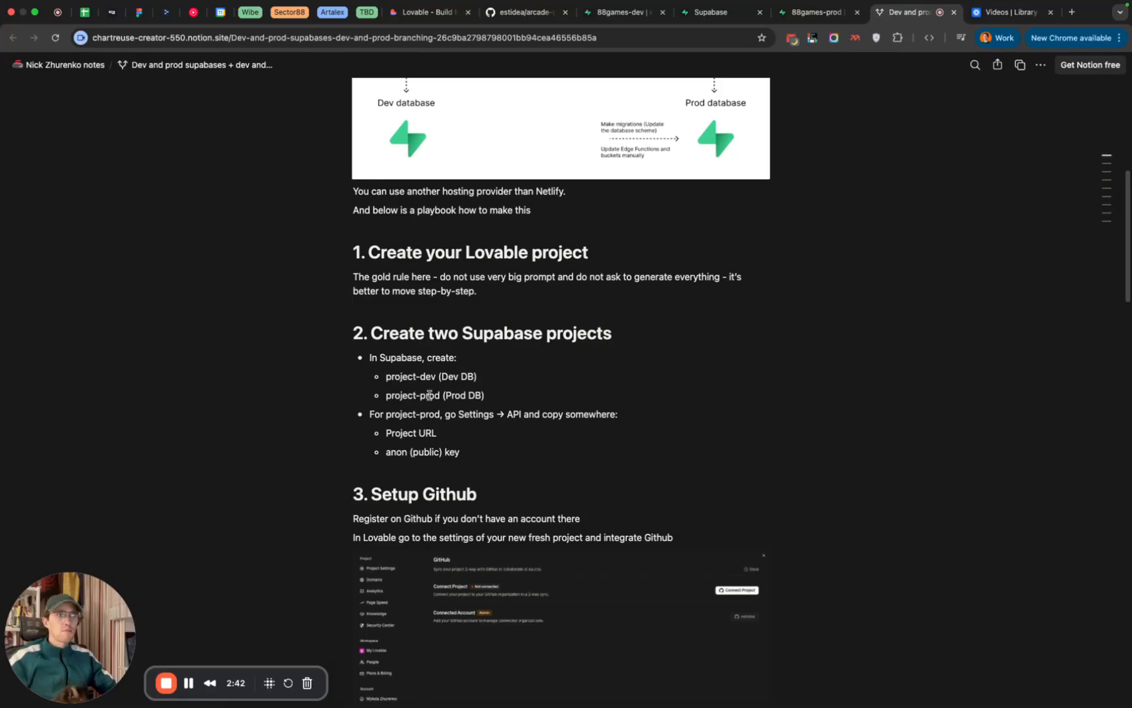
{"action": "left_click", "coordinate": [695, 13]}
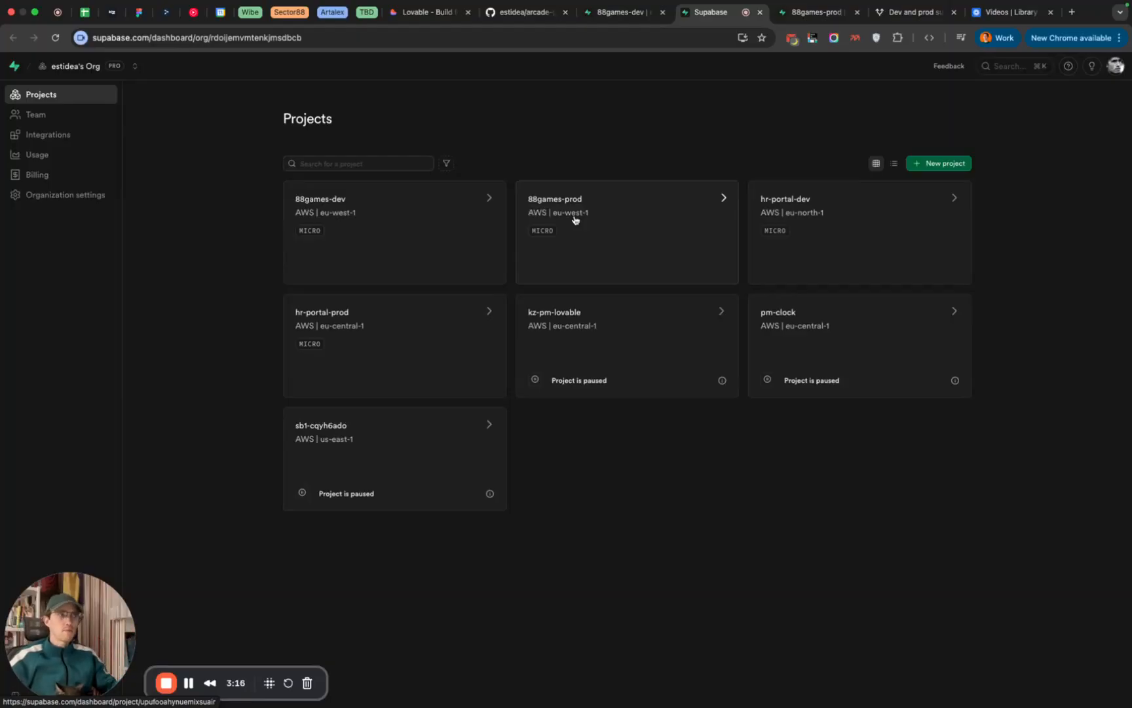
{"action": "left_click", "coordinate": [936, 163]}
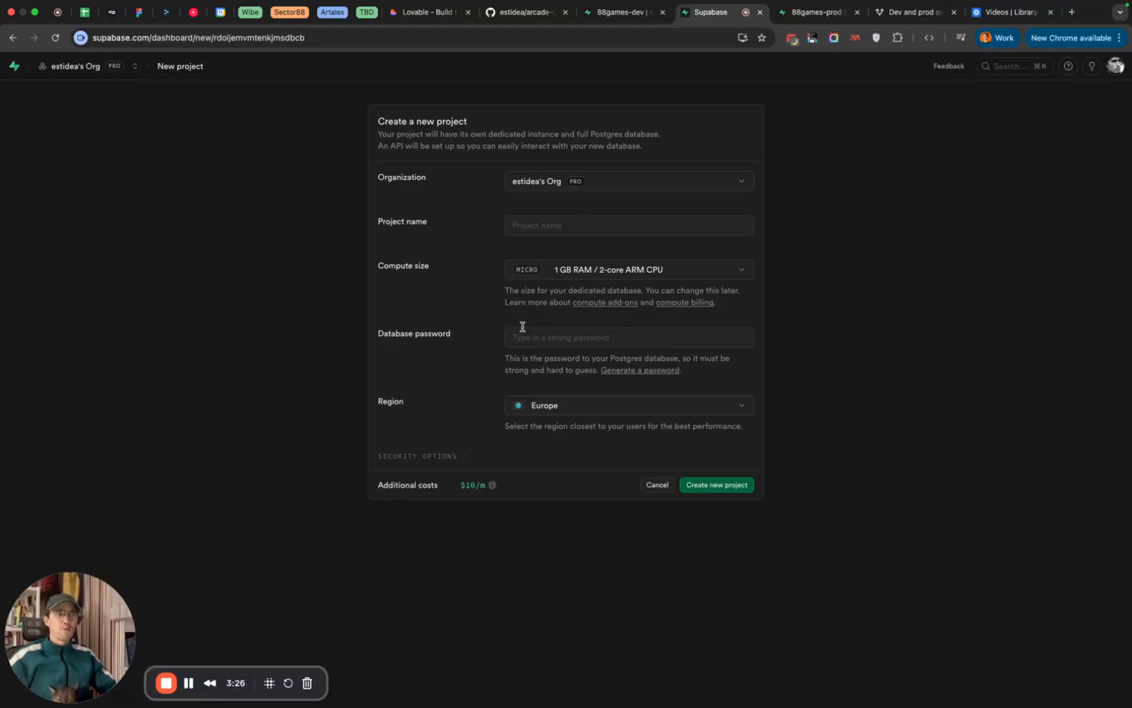
{"action": "left_click", "coordinate": [659, 483]}
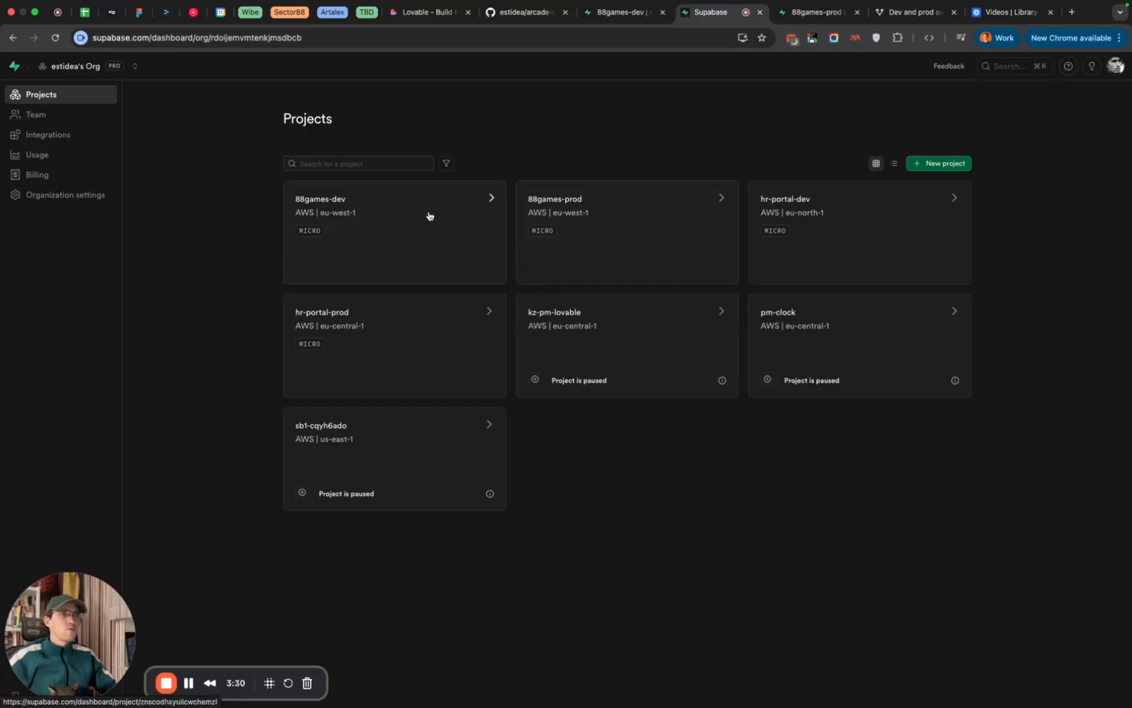
- Copy the 88games-prod Supabase project's URL from its Data API settings and open its API keys page
{"action": "left_click", "coordinate": [911, 12]}
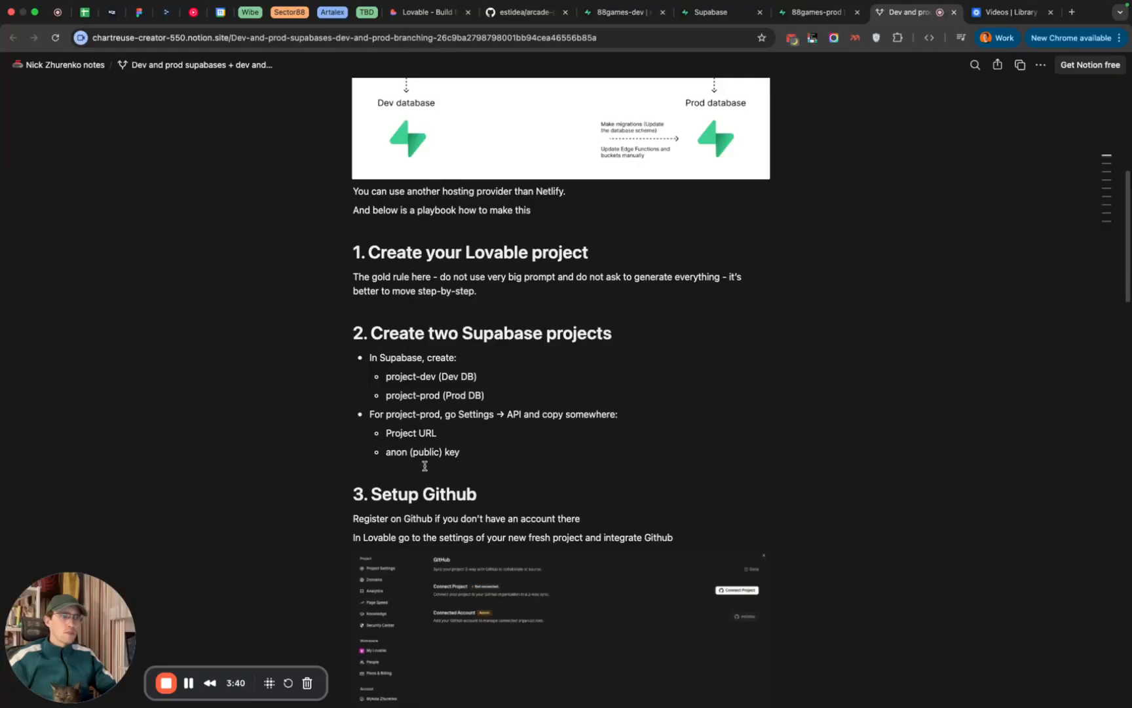
{"action": "left_click", "coordinate": [812, 12]}
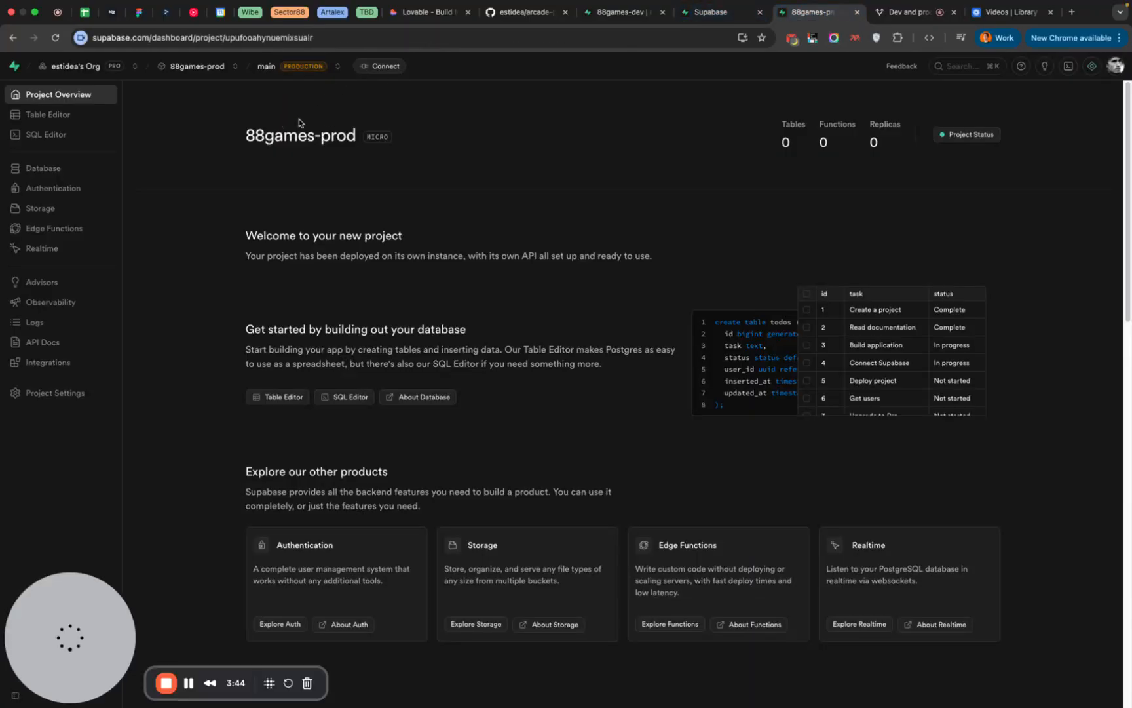
{"action": "left_click", "coordinate": [59, 394]}
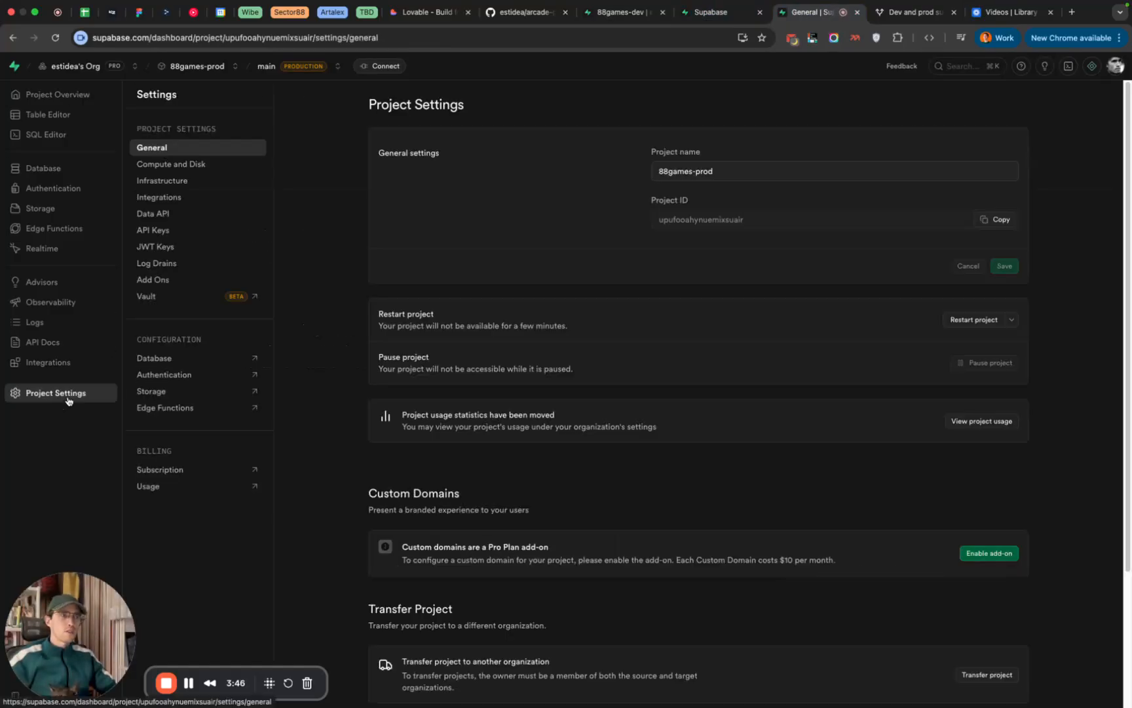
{"action": "left_click", "coordinate": [171, 212]}
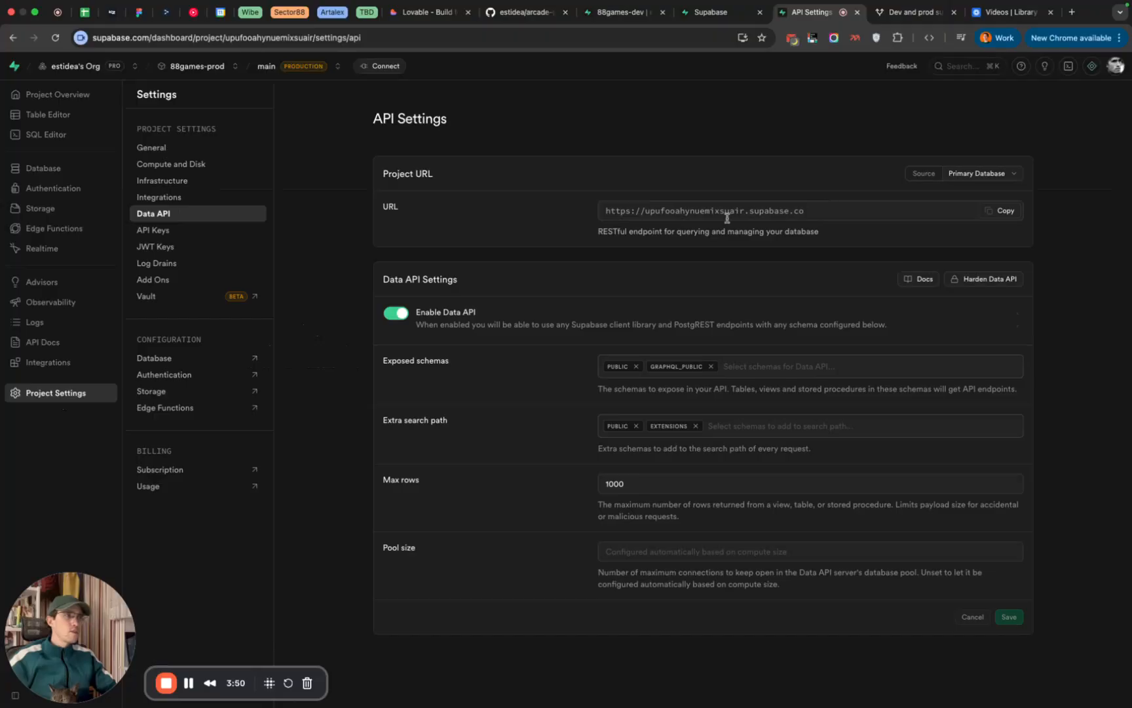
{"action": "left_click", "coordinate": [1006, 210]}
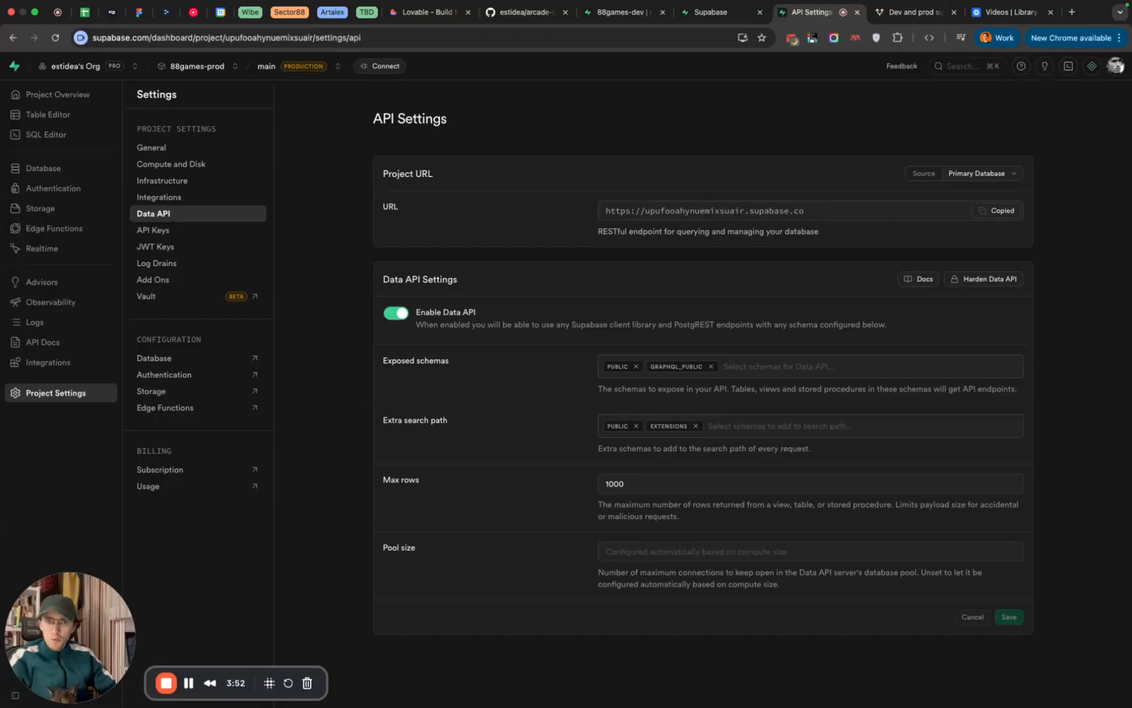
{"action": "key", "text": "super+Tab"}
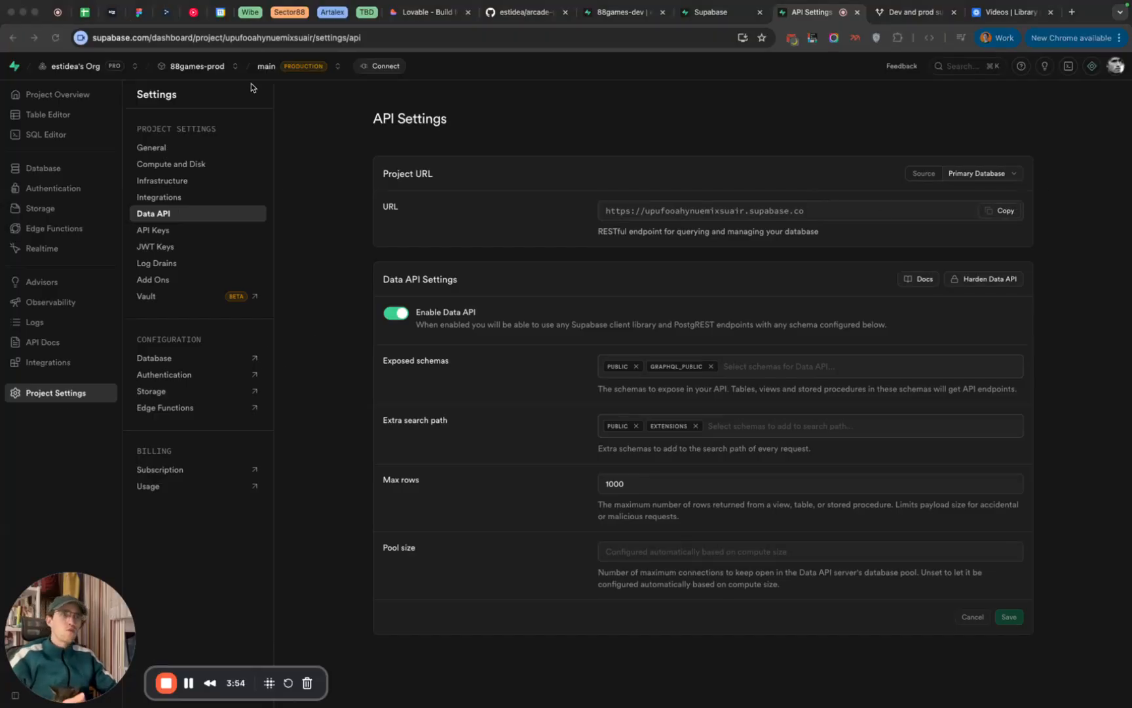
{"action": "left_click", "coordinate": [174, 233]}
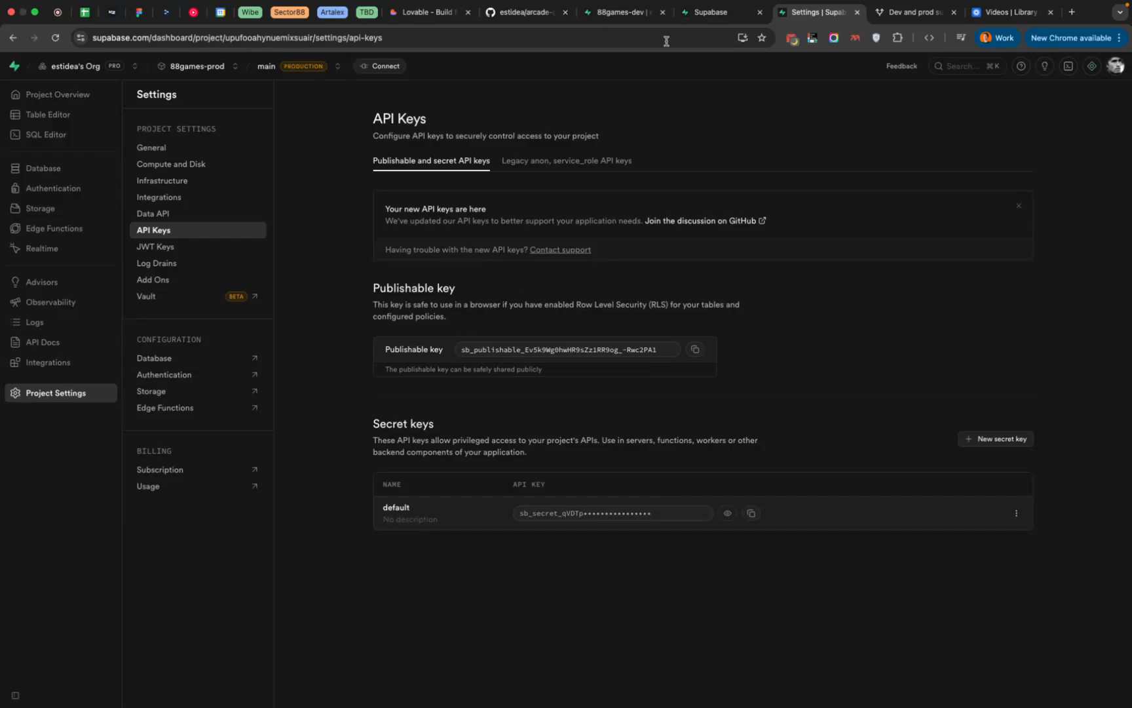
- Switch back to the Notion playbook and read the section on setting up GitHub
{"action": "left_click", "coordinate": [878, 13]}
{"action": "scroll", "coordinate": [479, 292], "scroll_direction": "down", "scroll_amount": 5}
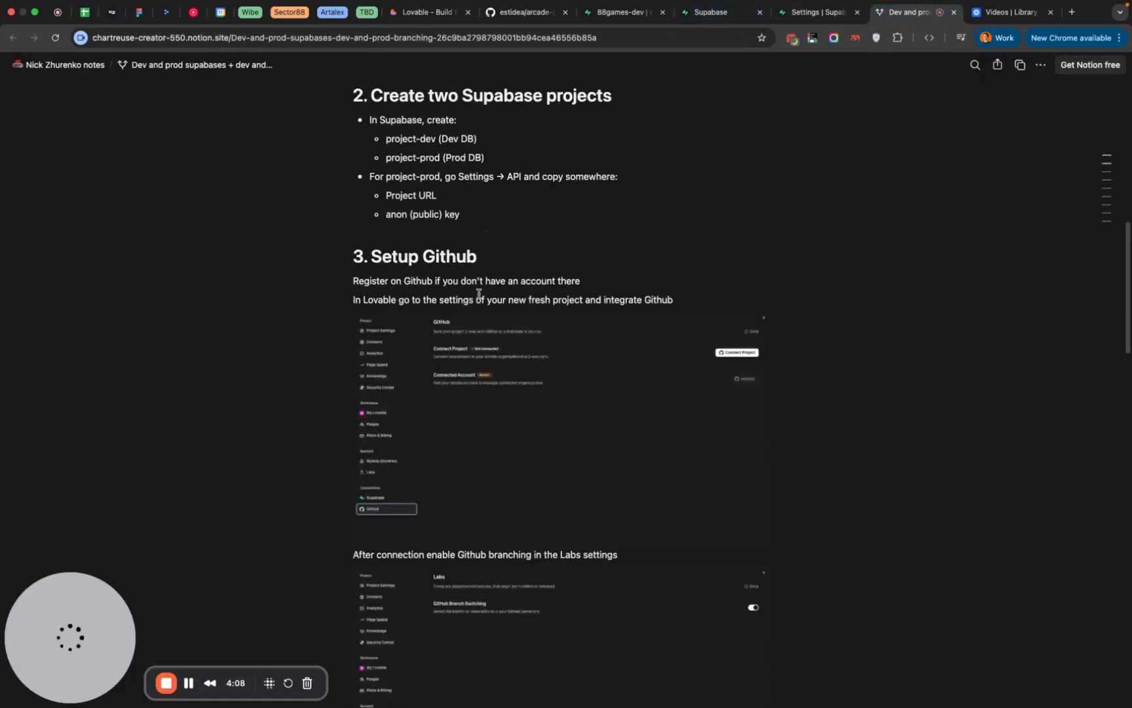
{"action": "scroll", "coordinate": [479, 293], "scroll_direction": "down", "scroll_amount": 1}
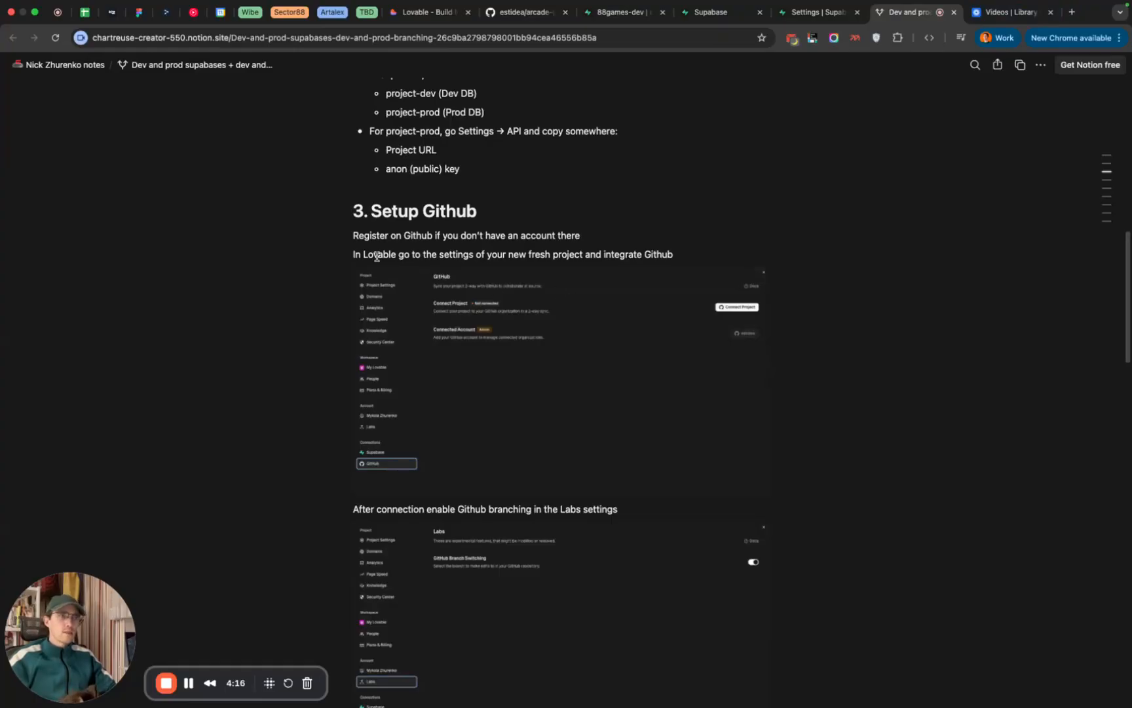
{"action": "scroll", "coordinate": [586, 359], "scroll_direction": "down", "scroll_amount": 5}
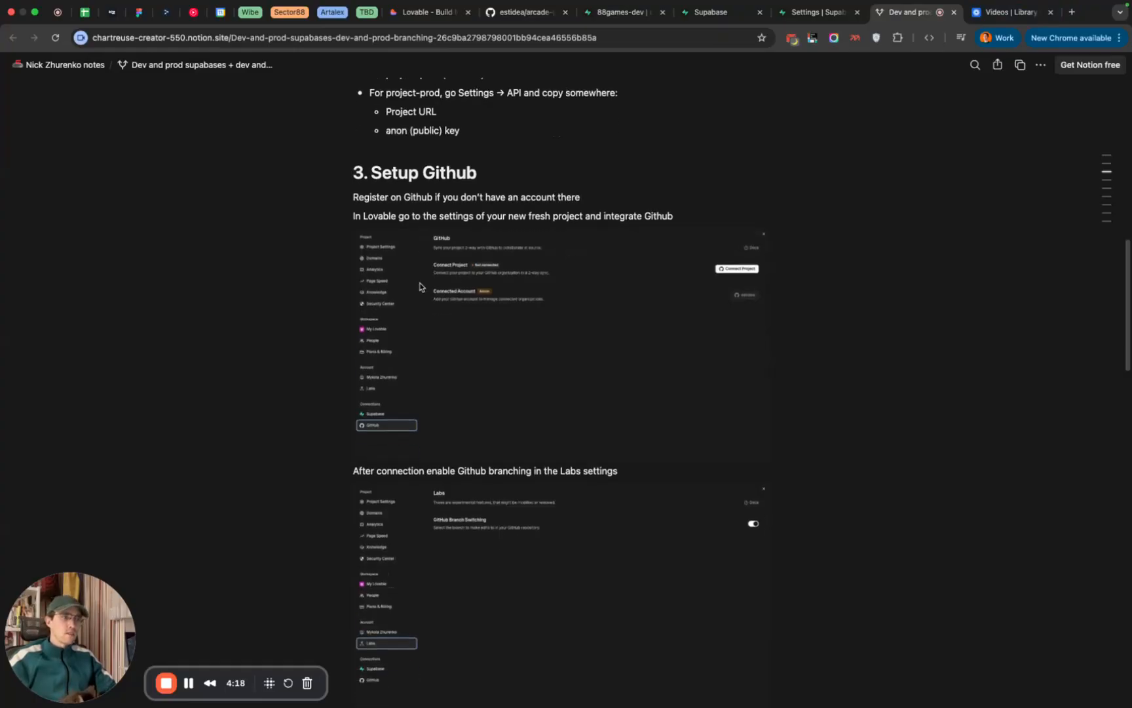
- Switch to Lovable and check the Arcade Gateway project's GitHub connection in its settings
{"action": "left_click", "coordinate": [433, 12]}
{"action": "scroll", "coordinate": [216, 262], "scroll_direction": "up", "scroll_amount": 20}
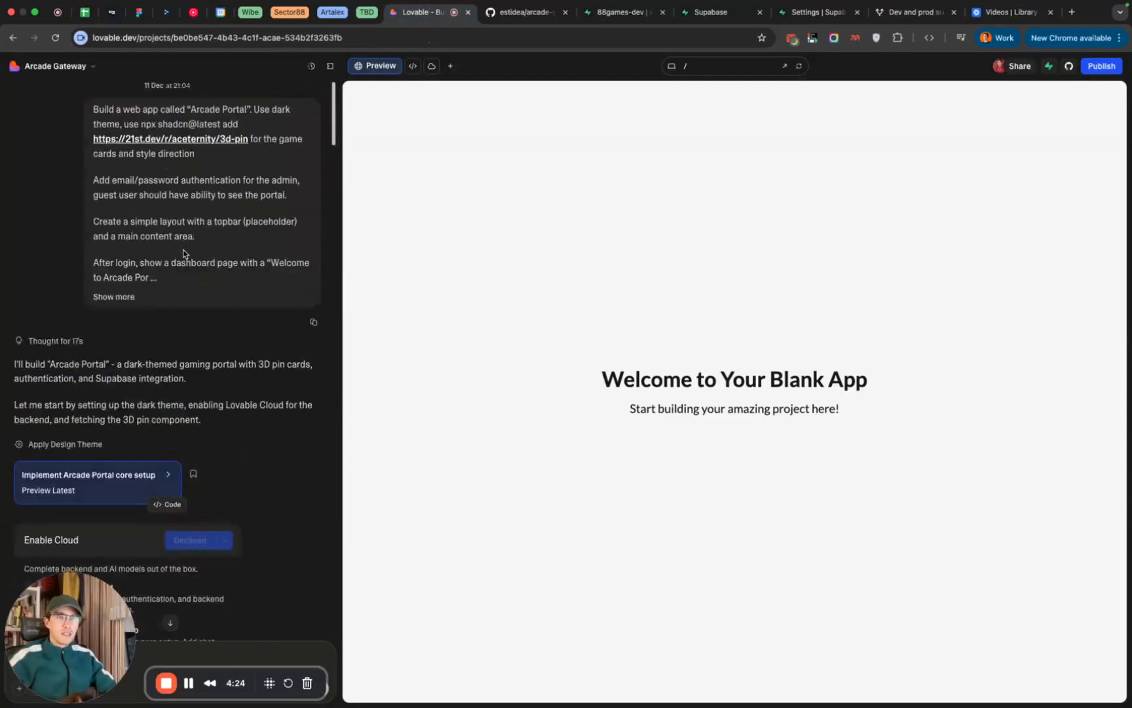
{"action": "left_click", "coordinate": [57, 68]}
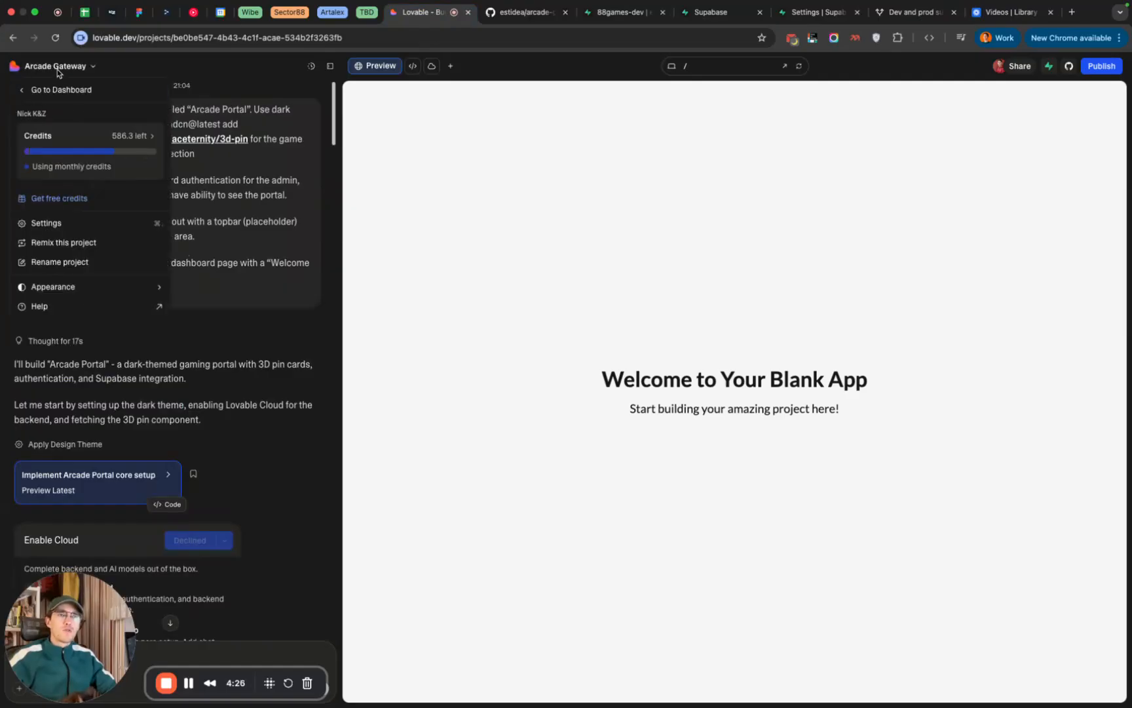
{"action": "left_click", "coordinate": [80, 225]}
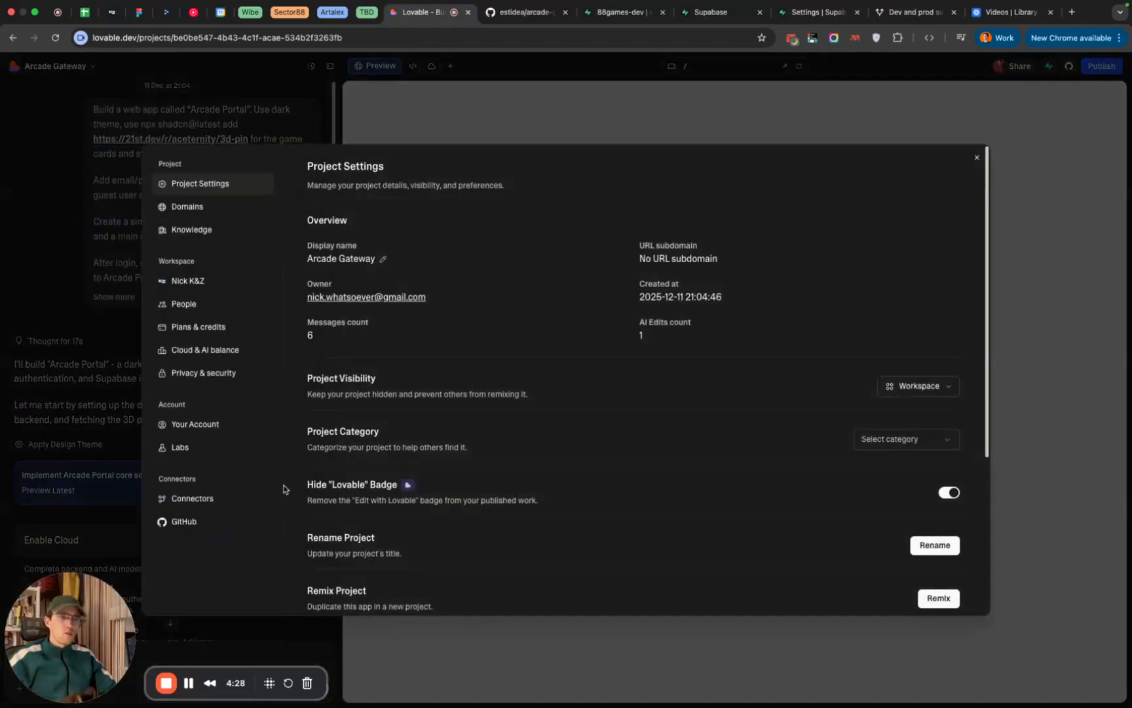
{"action": "left_click", "coordinate": [219, 447]}
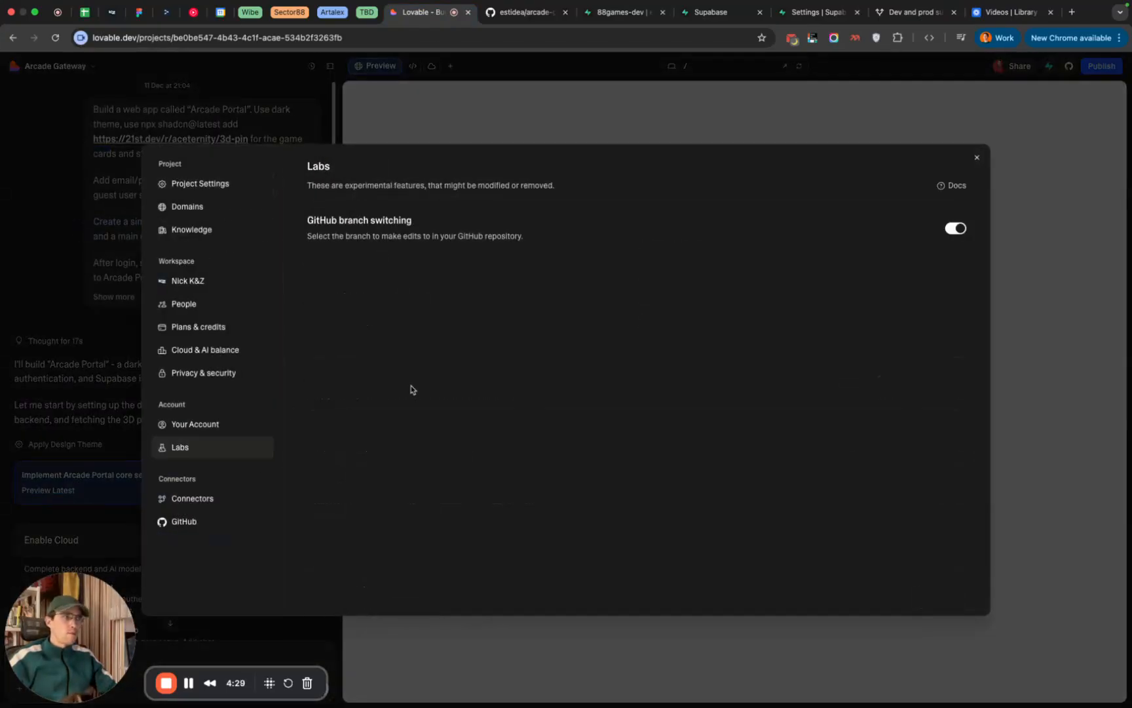
{"action": "left_click", "coordinate": [193, 498]}
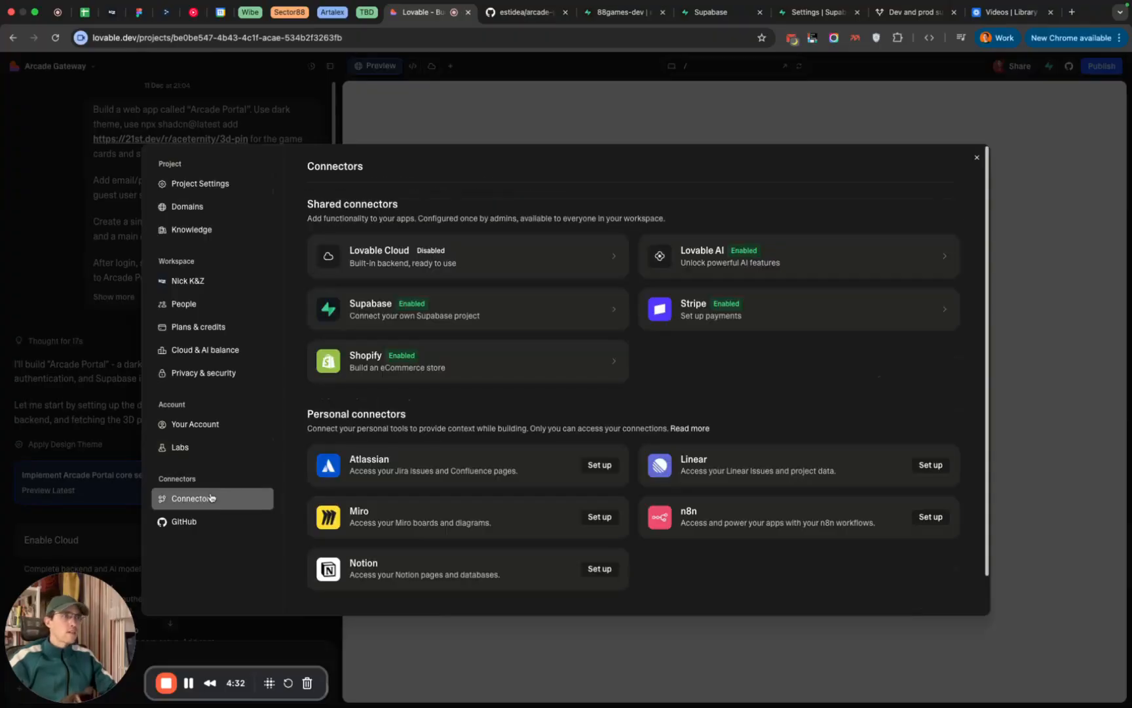
{"action": "left_click", "coordinate": [196, 522]}
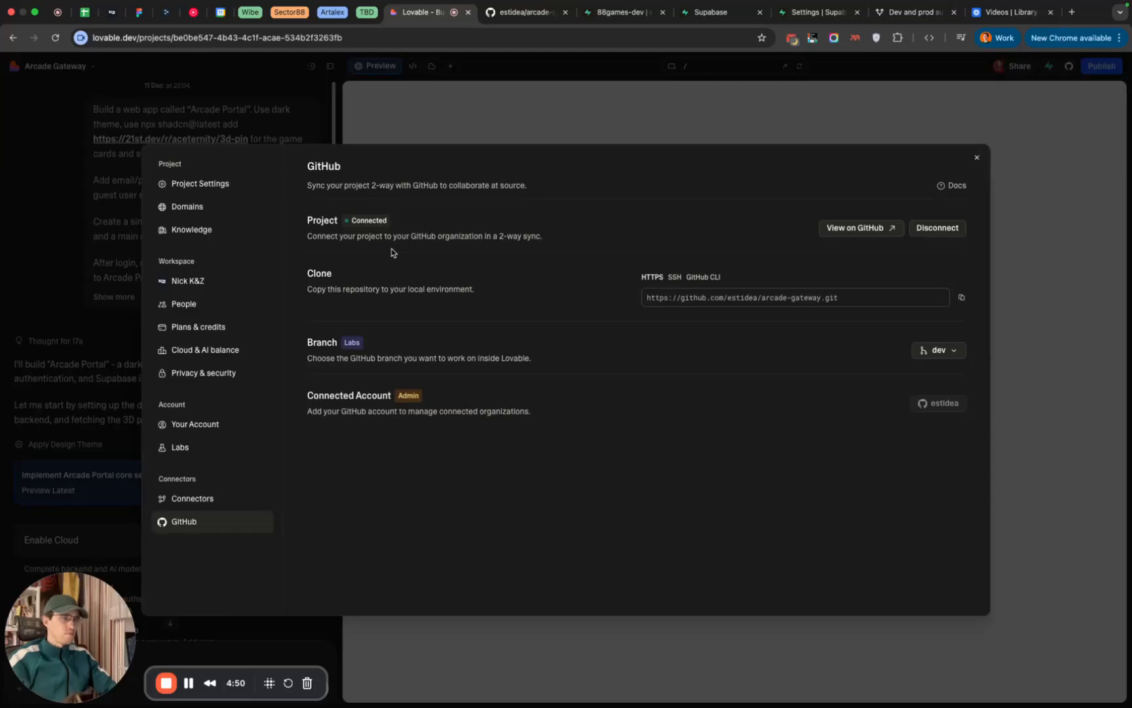
- Read the playbook's GitHub branching instruction and check the GitHub branch switching option in Lovable's Labs settings
{"action": "left_click", "coordinate": [910, 11]}
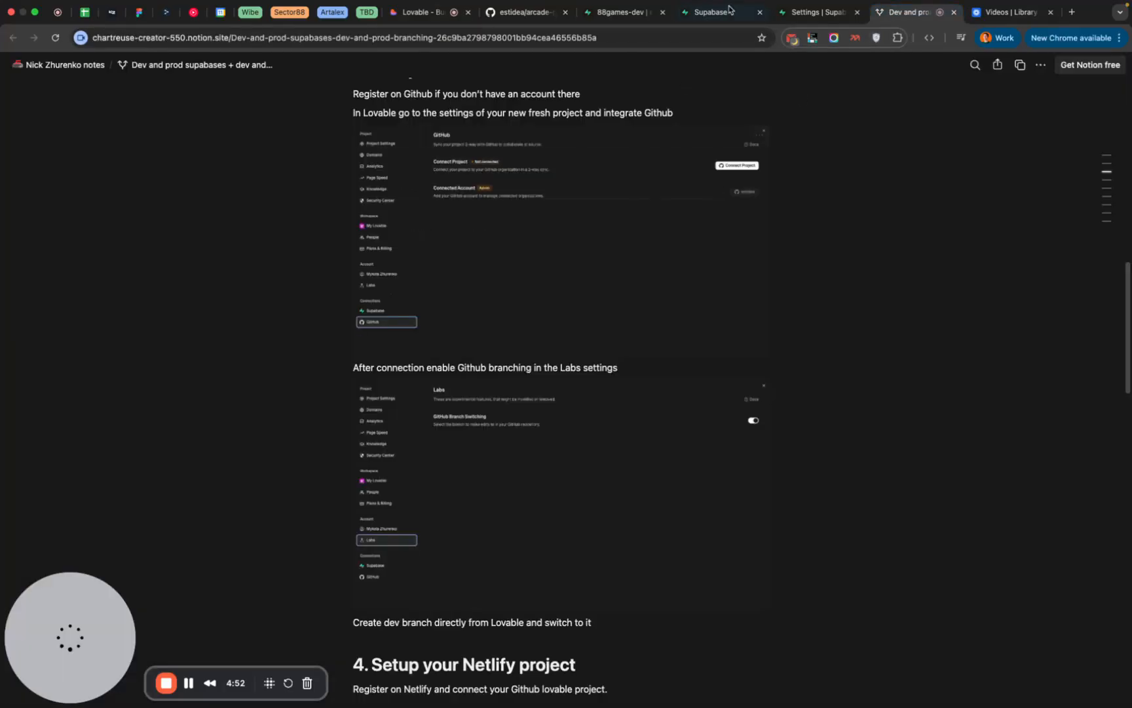
{"action": "scroll", "coordinate": [485, 341], "scroll_direction": "down", "scroll_amount": 3}
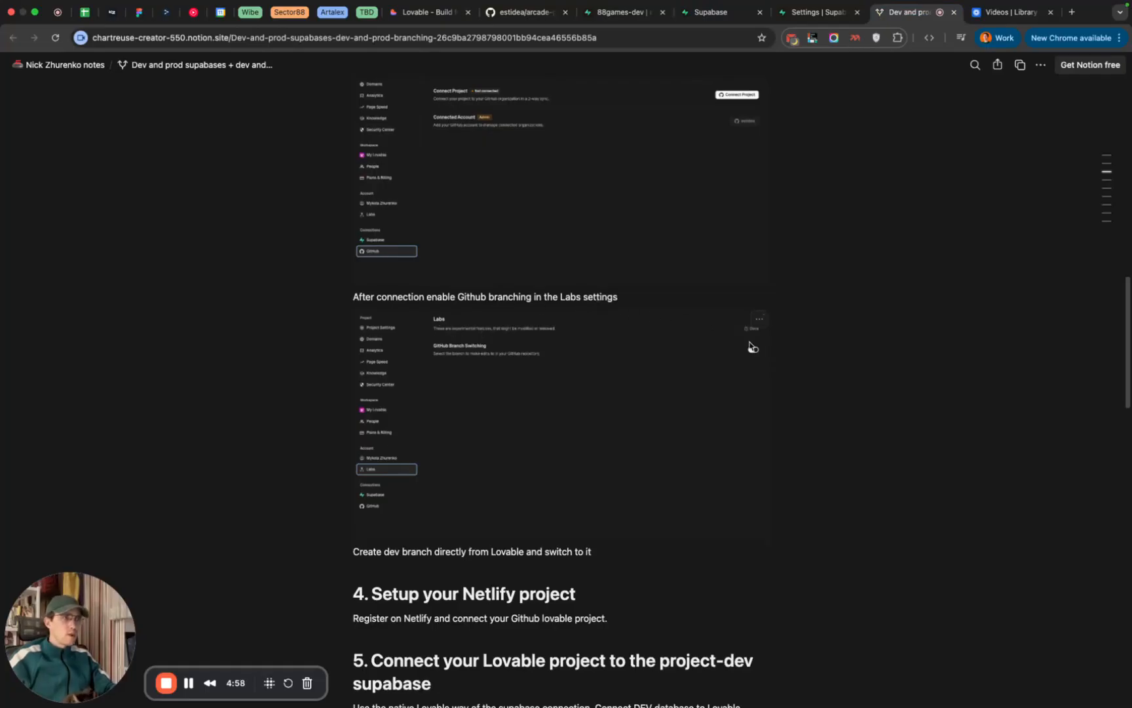
{"action": "left_click", "coordinate": [409, 14]}
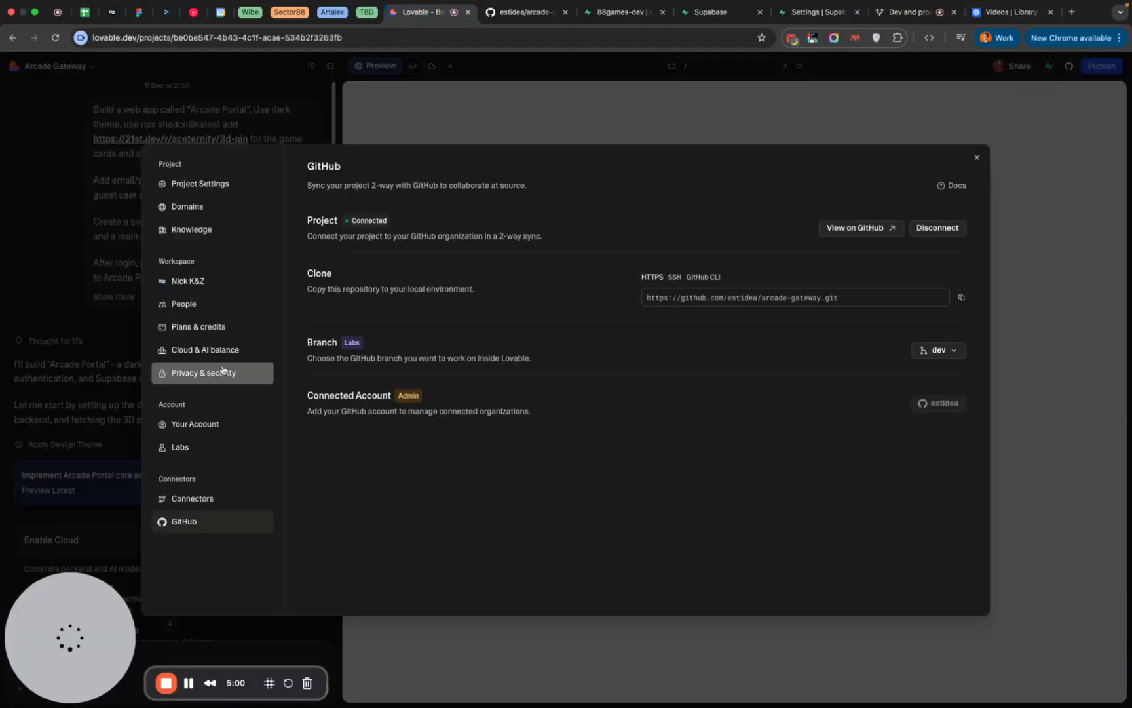
{"action": "left_click", "coordinate": [207, 448]}
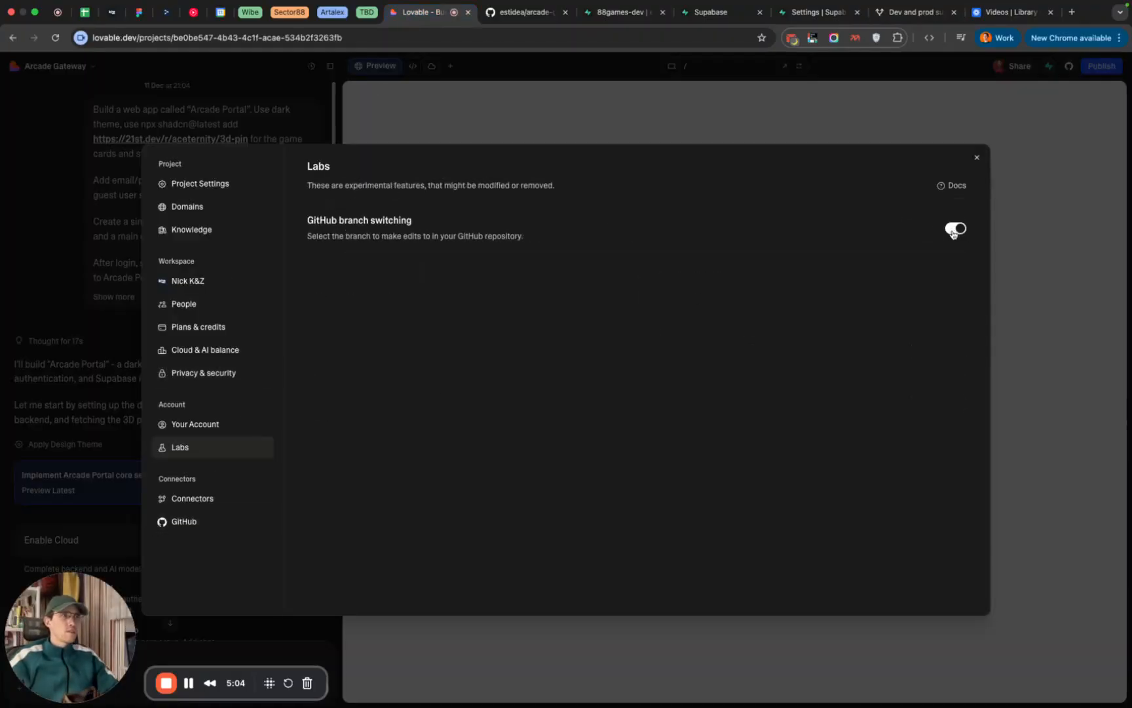
- Read the playbook's dev branch instruction and open the branch list in the Lovable project's GitHub settings
{"action": "left_click", "coordinate": [914, 12]}
{"action": "scroll", "coordinate": [478, 386], "scroll_direction": "down", "scroll_amount": 2}
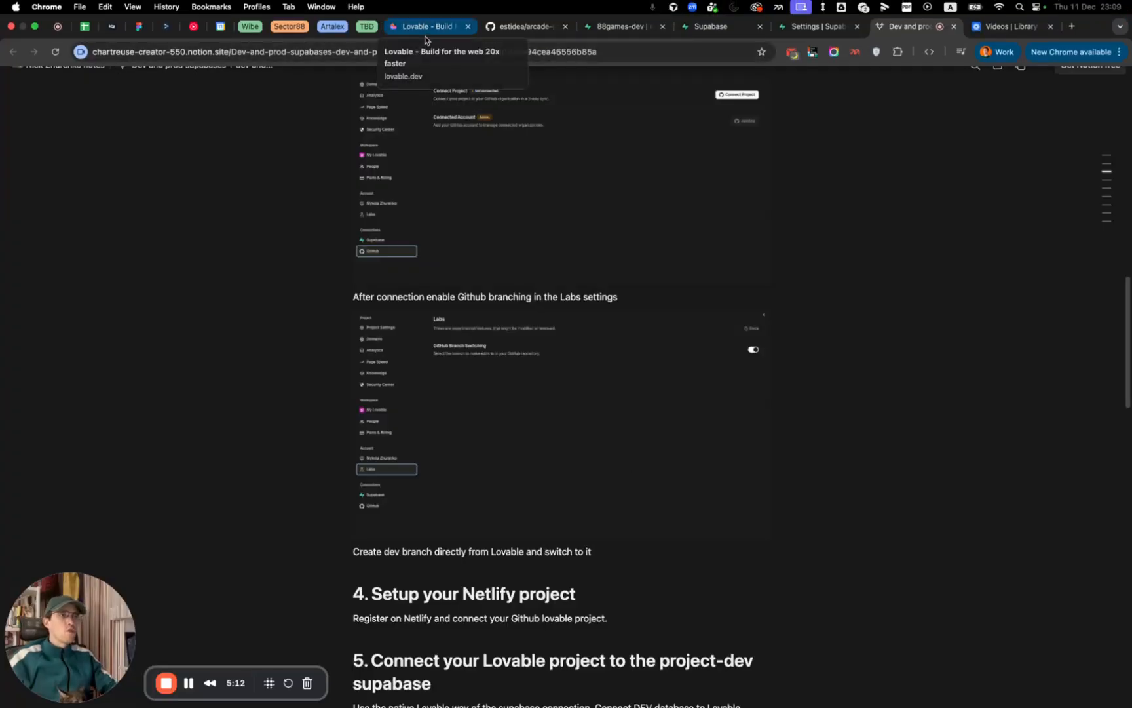
{"action": "left_click", "coordinate": [432, 33]}
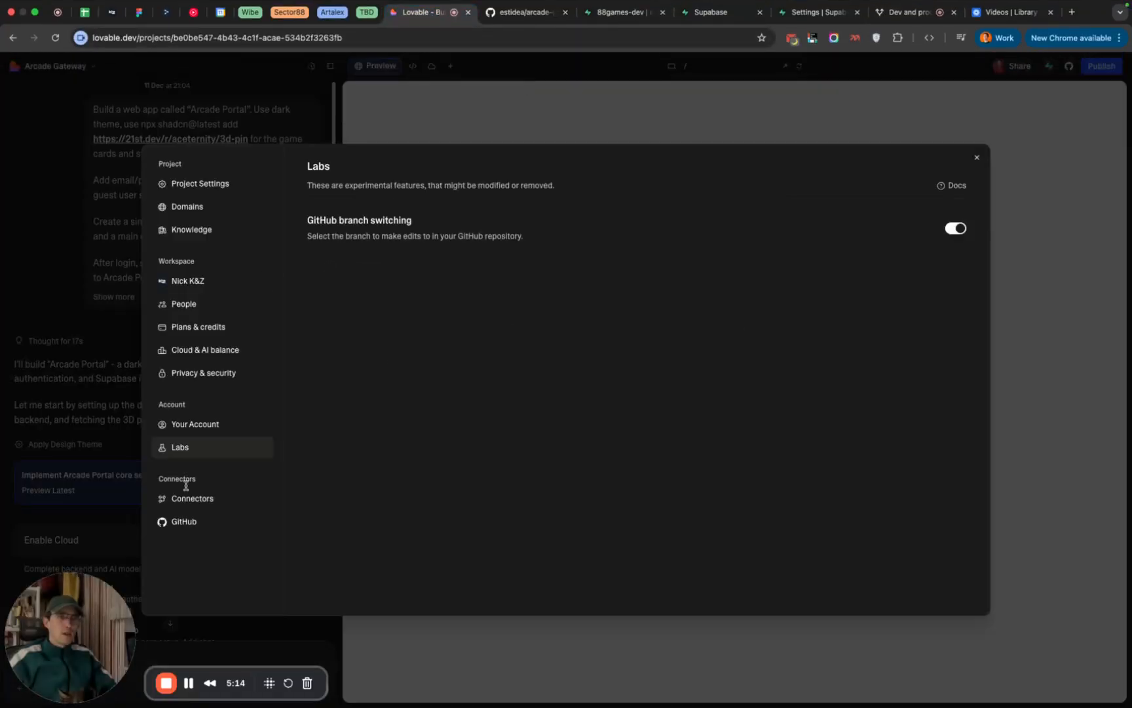
{"action": "left_click", "coordinate": [194, 528]}
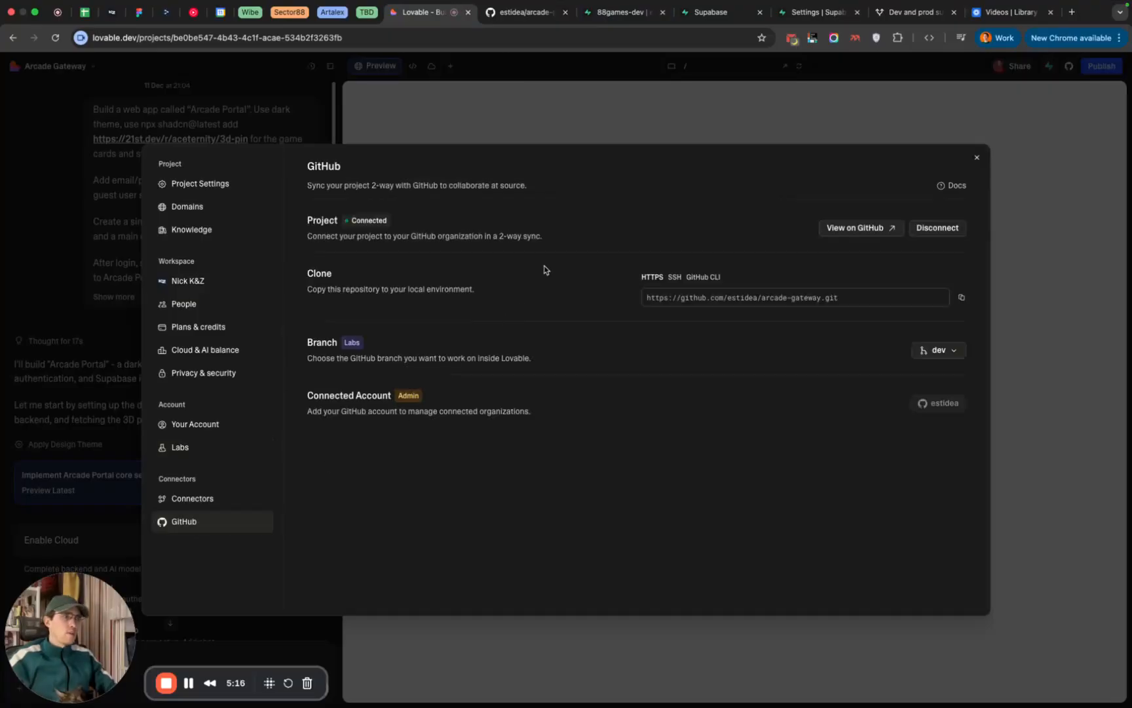
{"action": "left_click", "coordinate": [943, 350]}
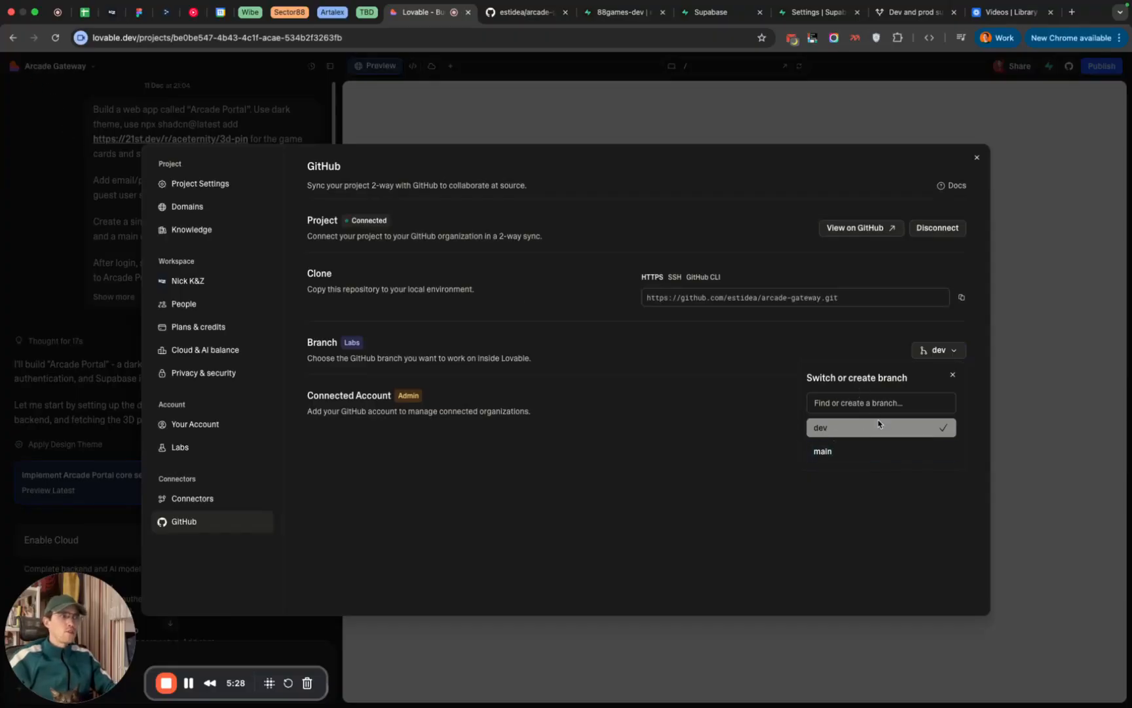
- Switch the Arcade Gateway project's GitHub branch to main
{"action": "left_click", "coordinate": [825, 451]}
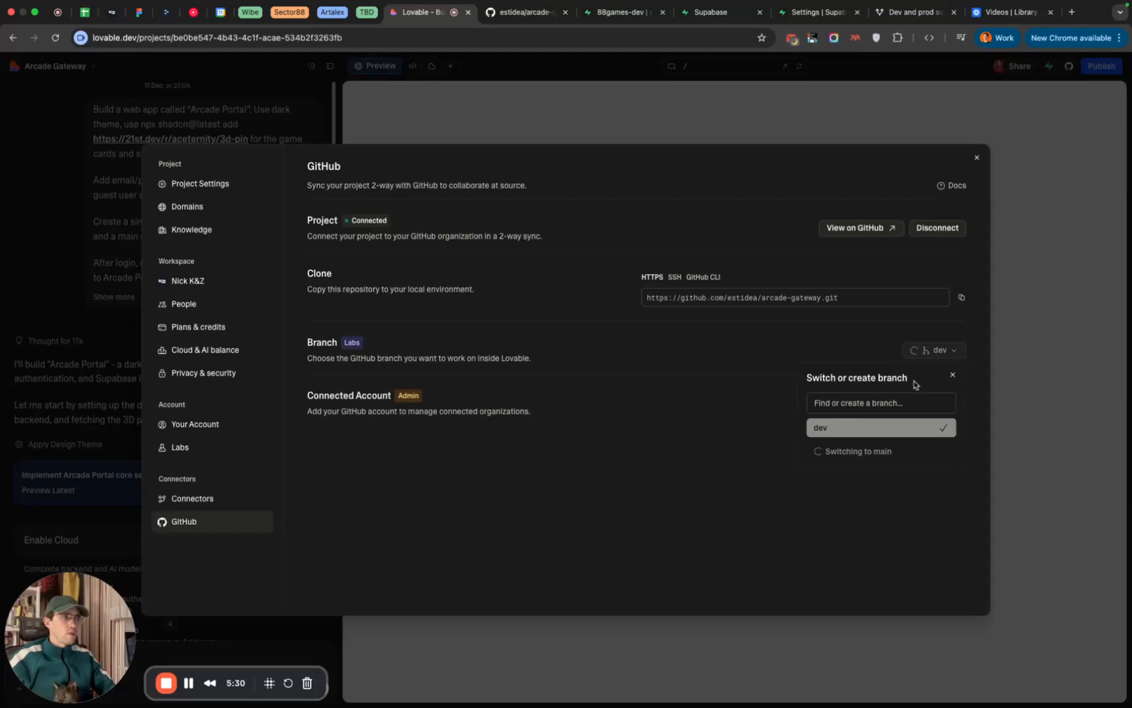
{"action": "left_click", "coordinate": [947, 353]}
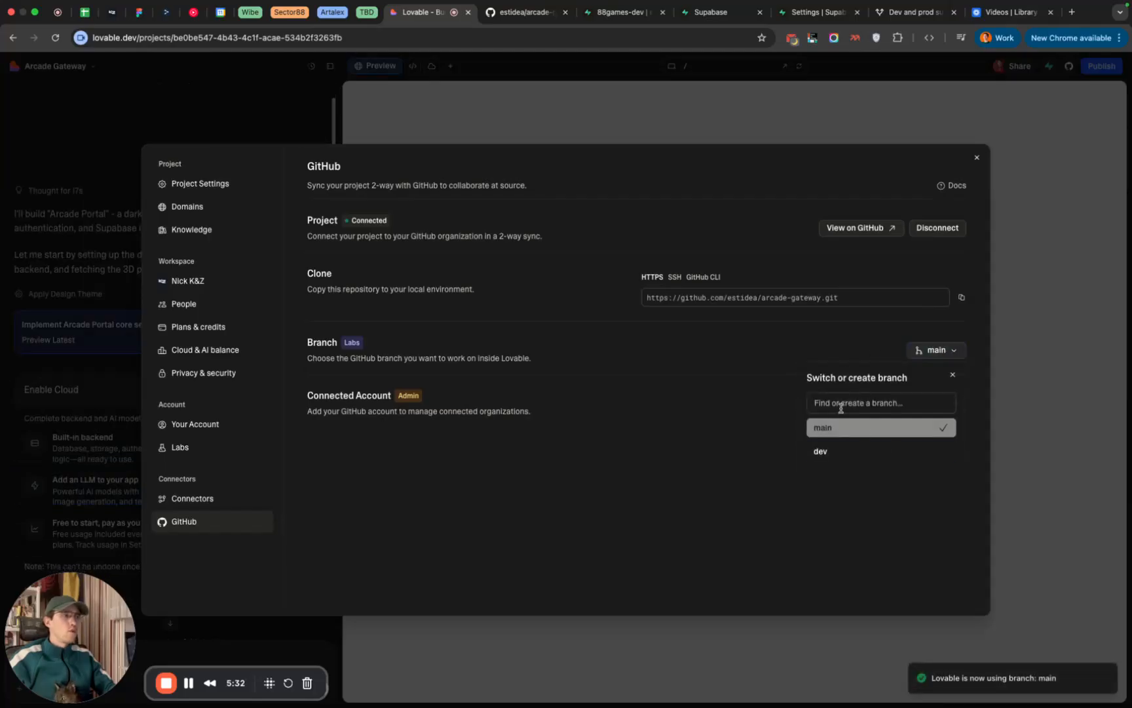
- Find the branch named dev and make it the project's working GitHub branch
{"action": "left_click", "coordinate": [840, 407]}
{"action": "type", "text": "DE"}
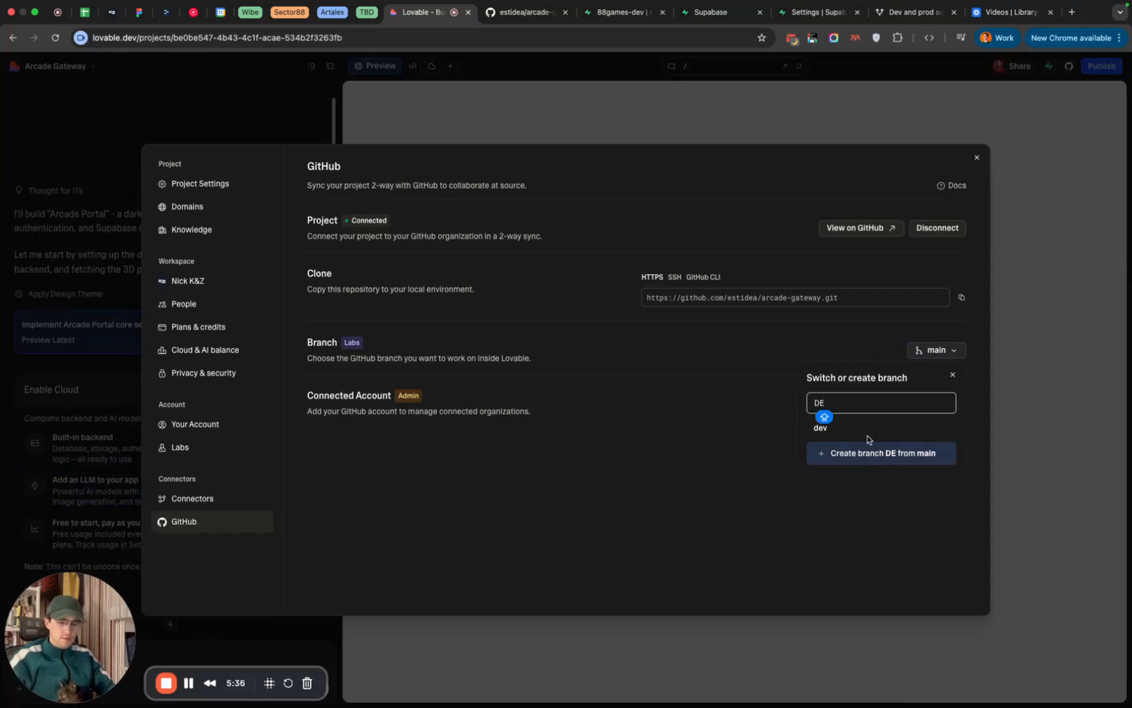
{"action": "key", "text": "Caps_Lock"}
{"action": "key", "text": "BackSpace"}
{"action": "key", "text": "BackSpace"}
{"action": "type", "text": "dev"}
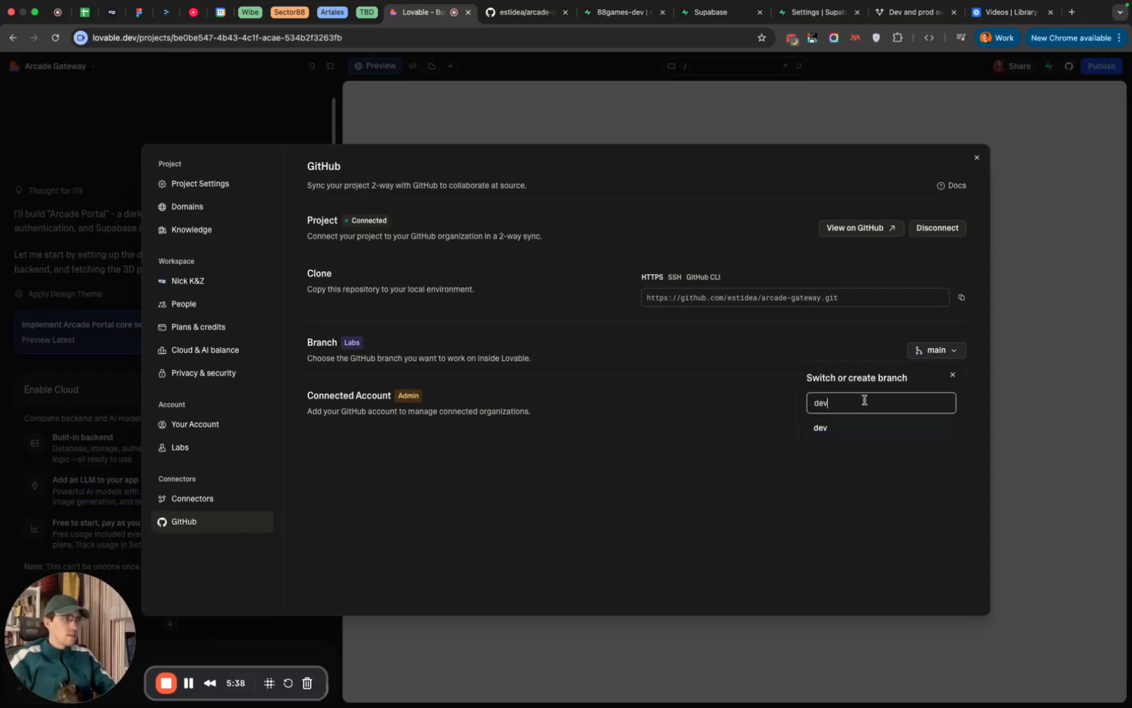
{"action": "left_click", "coordinate": [841, 430]}
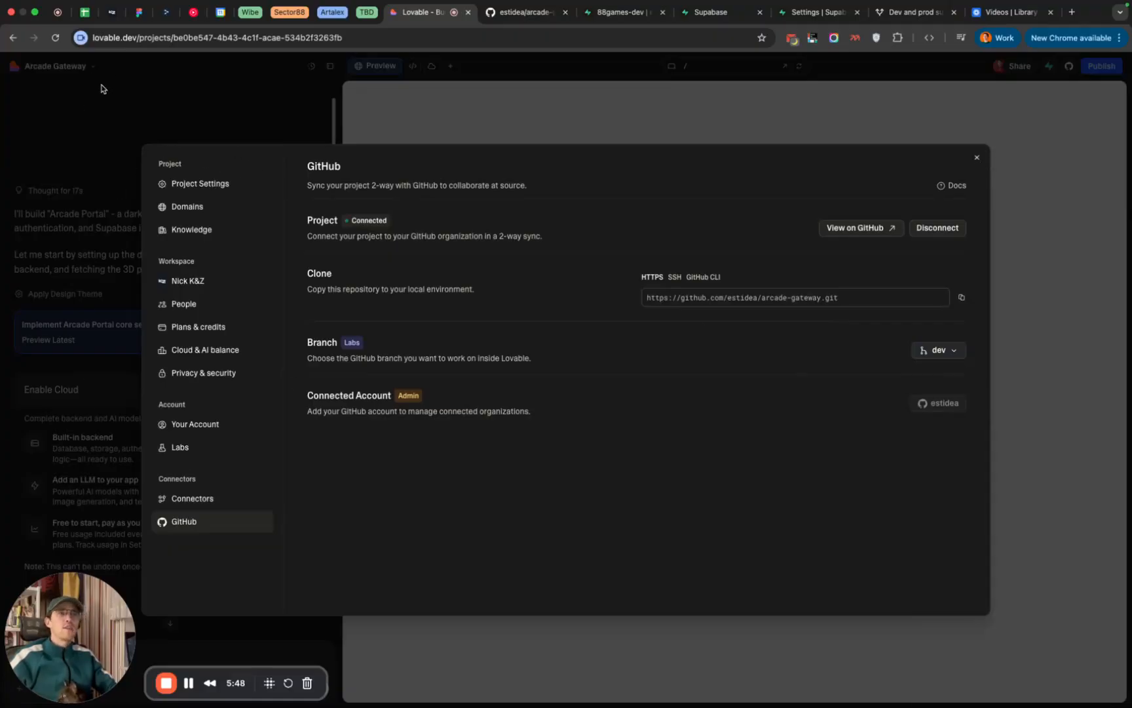
- Switch to the Notion playbook and read the section on setting up the Netlify project
{"action": "left_click", "coordinate": [948, 15]}
{"action": "scroll", "coordinate": [737, 396], "scroll_direction": "down", "scroll_amount": 1}
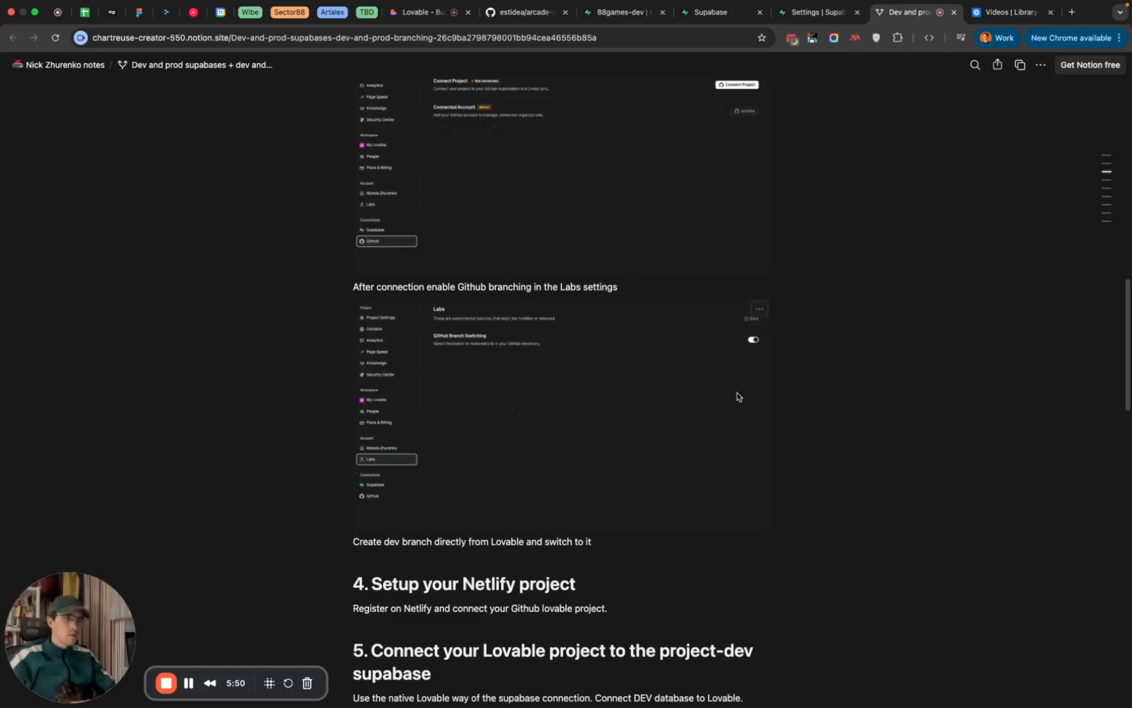
{"action": "scroll", "coordinate": [737, 396], "scroll_direction": "down", "scroll_amount": 5}
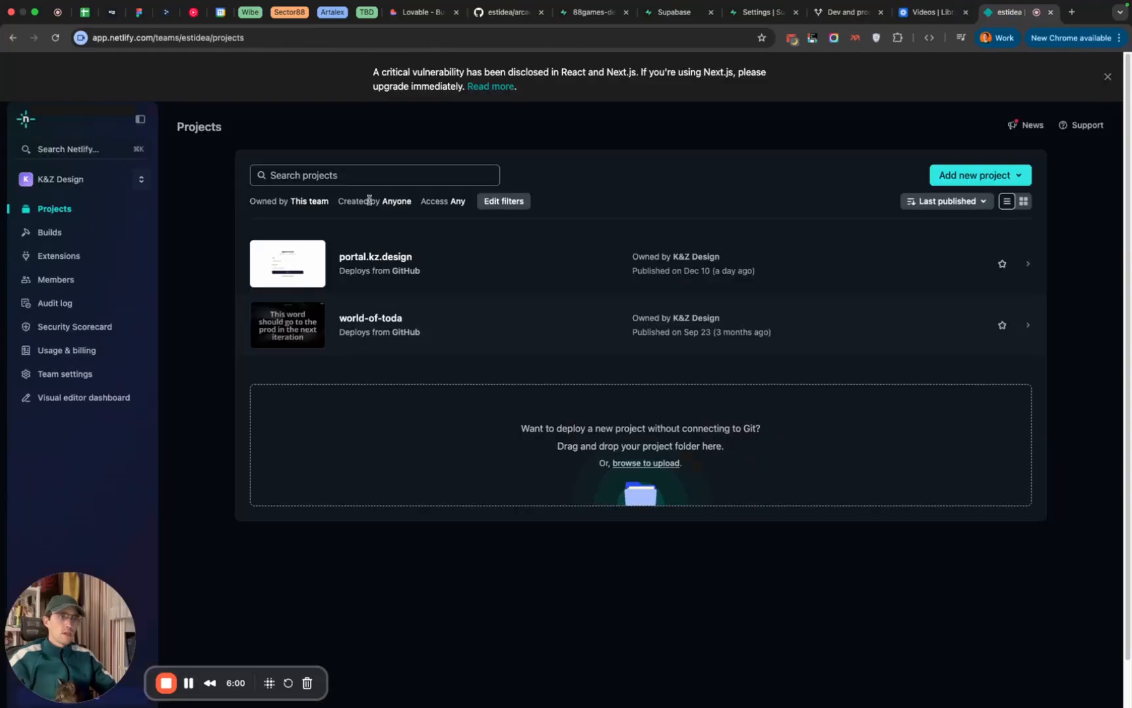
- In Netlify, start a new project from GitHub and select the arcade-gateway repository, checking the project's name in Lovable
{"action": "left_click", "coordinate": [961, 177]}
{"action": "left_click", "coordinate": [937, 200]}
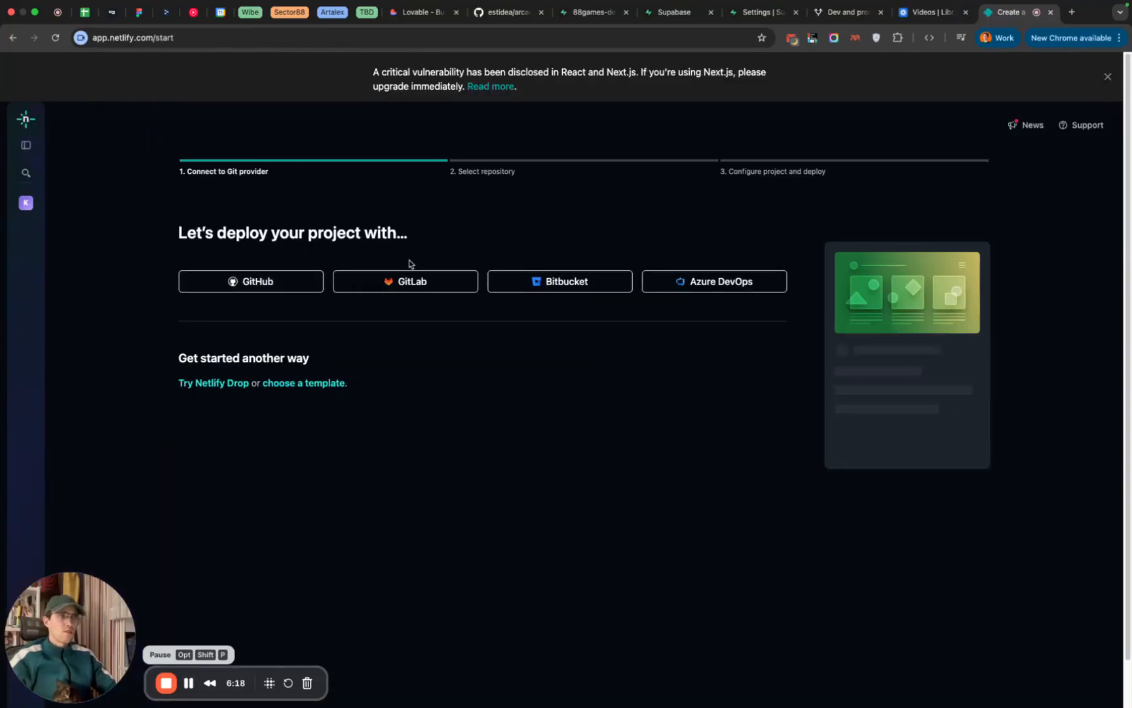
{"action": "left_click", "coordinate": [255, 281]}
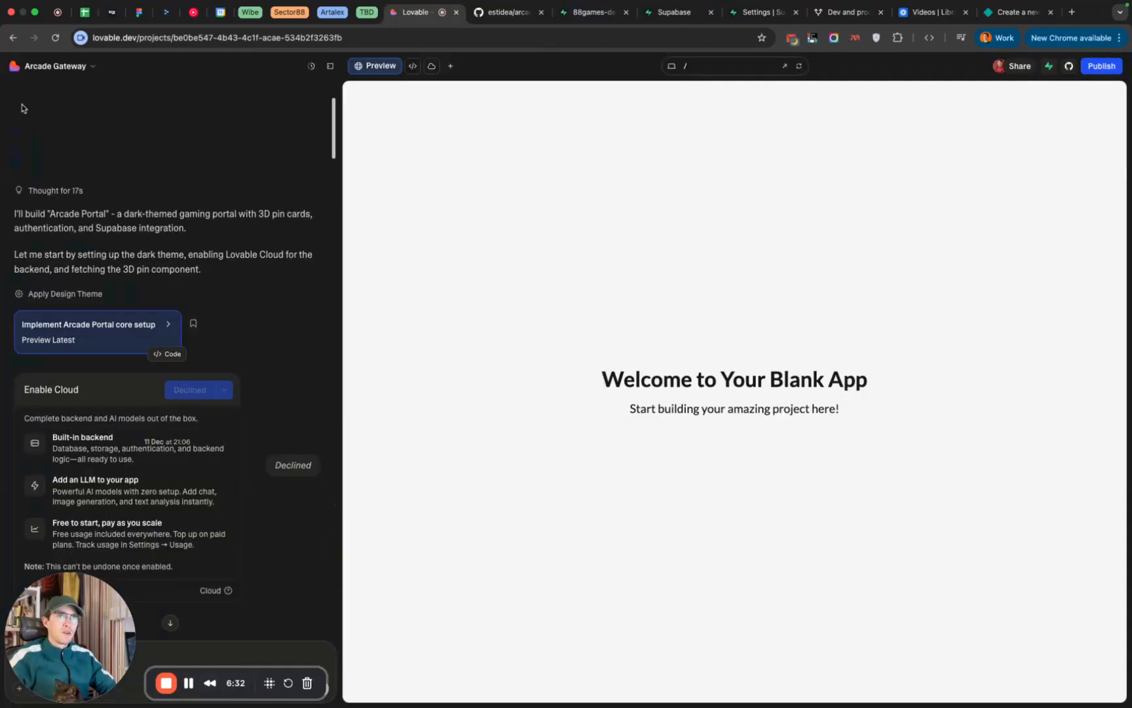
{"action": "left_click", "coordinate": [49, 67]}
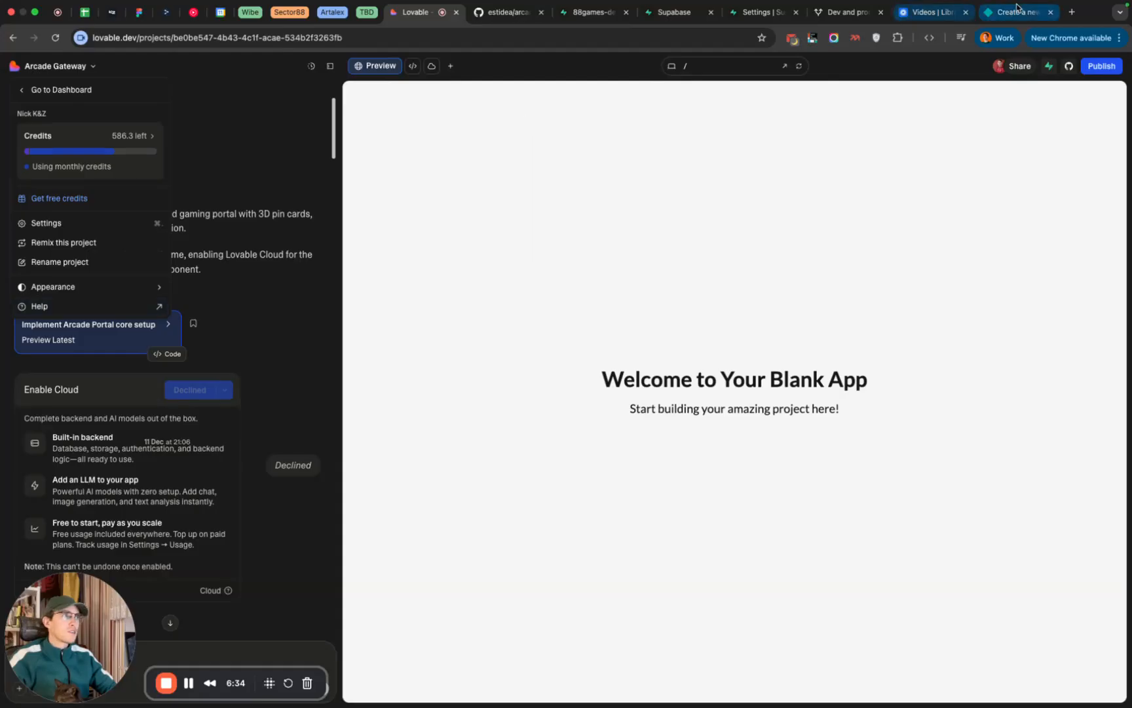
{"action": "left_click", "coordinate": [1014, 12]}
{"action": "left_click", "coordinate": [364, 395]}
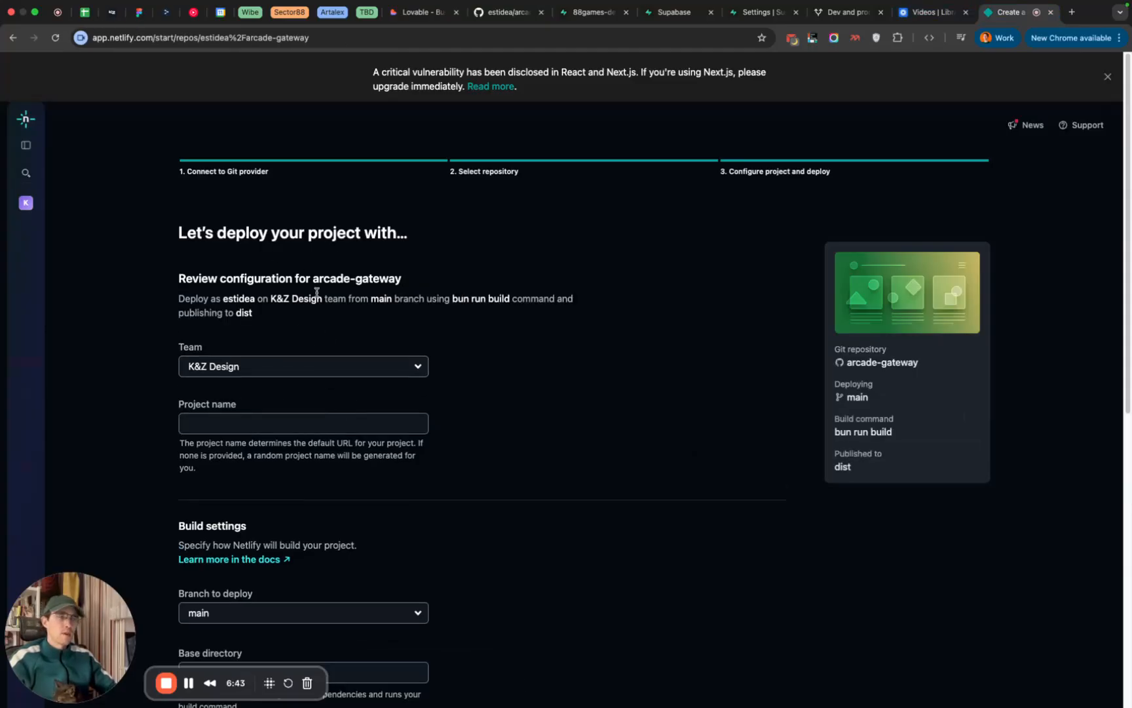
- Try Arcade and Arcade-project as the Netlify project name
{"action": "left_click", "coordinate": [269, 432]}
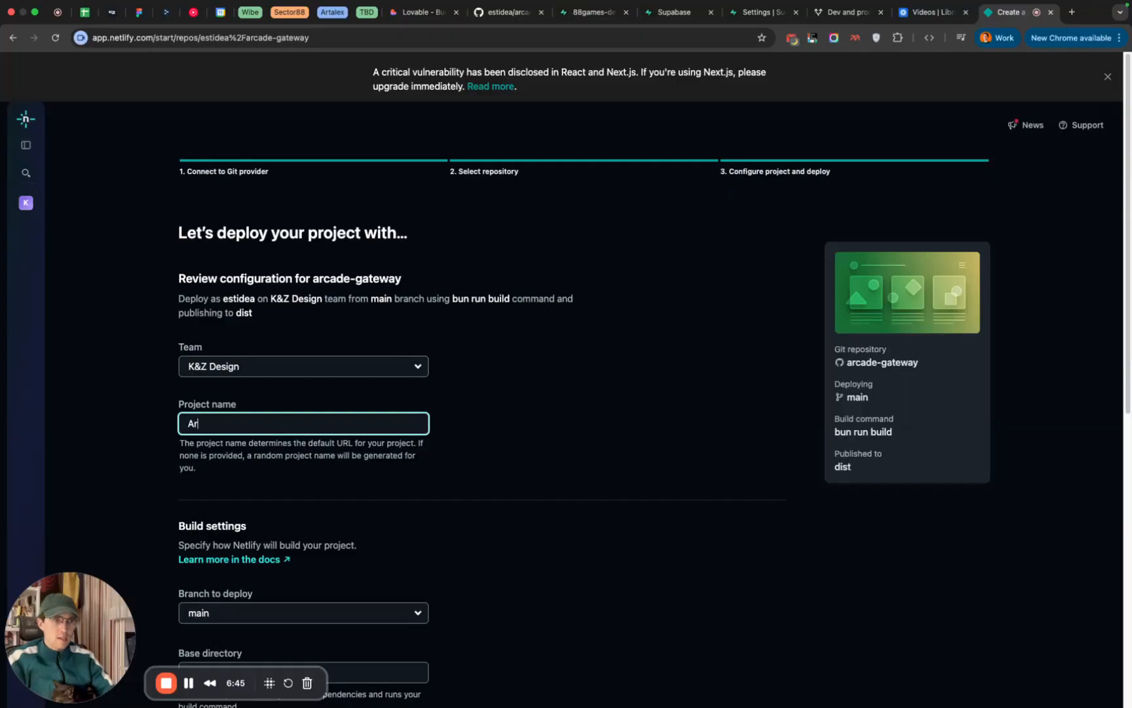
{"action": "type", "text": "Arcade"}
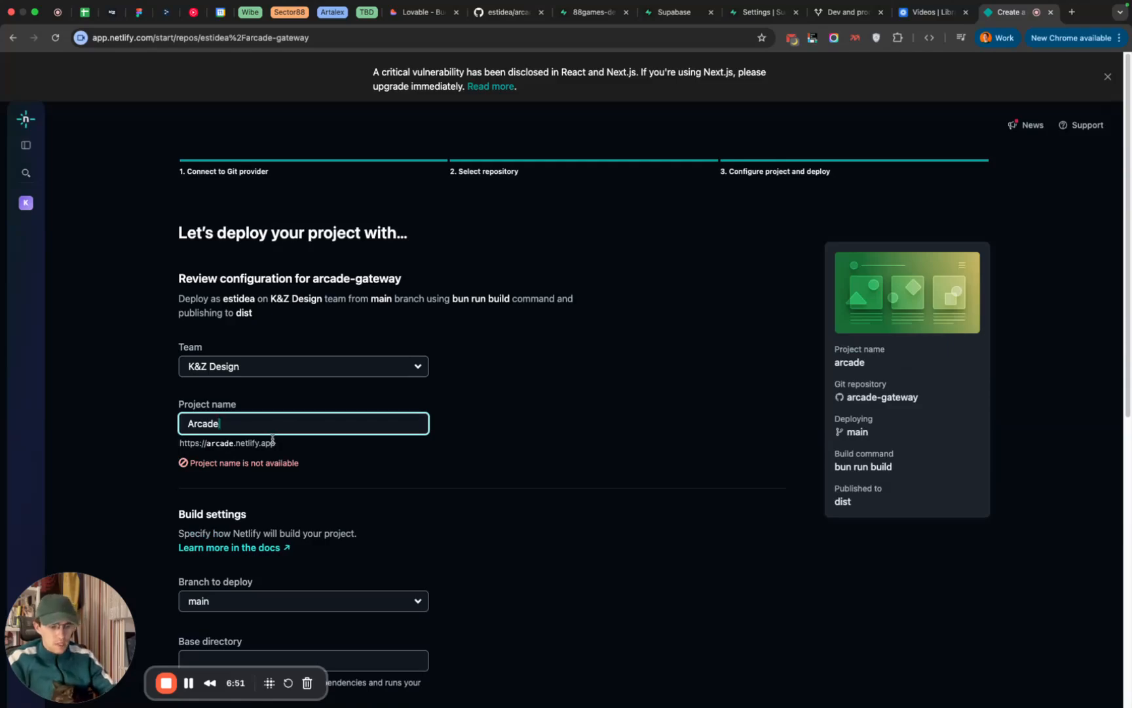
{"action": "type", "text": "project"}
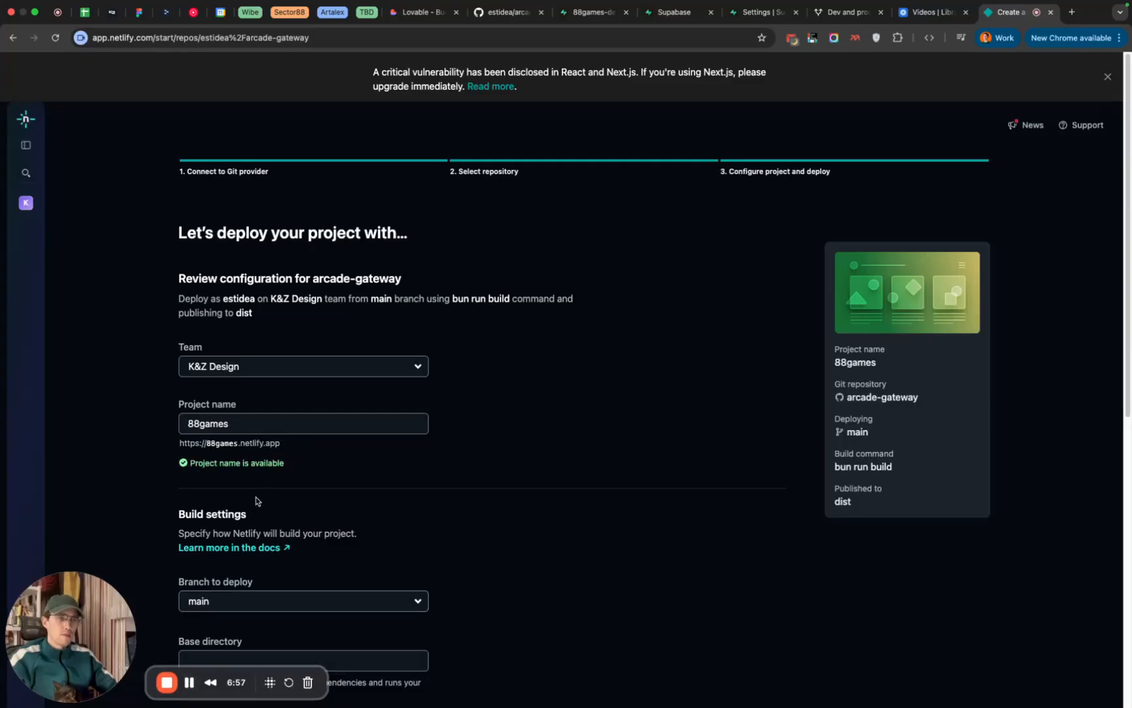
- Name the Netlify project 88games and deploy it from the main branch with the existing build settings
{"action": "scroll", "coordinate": [256, 472], "scroll_direction": "down", "scroll_amount": 5}
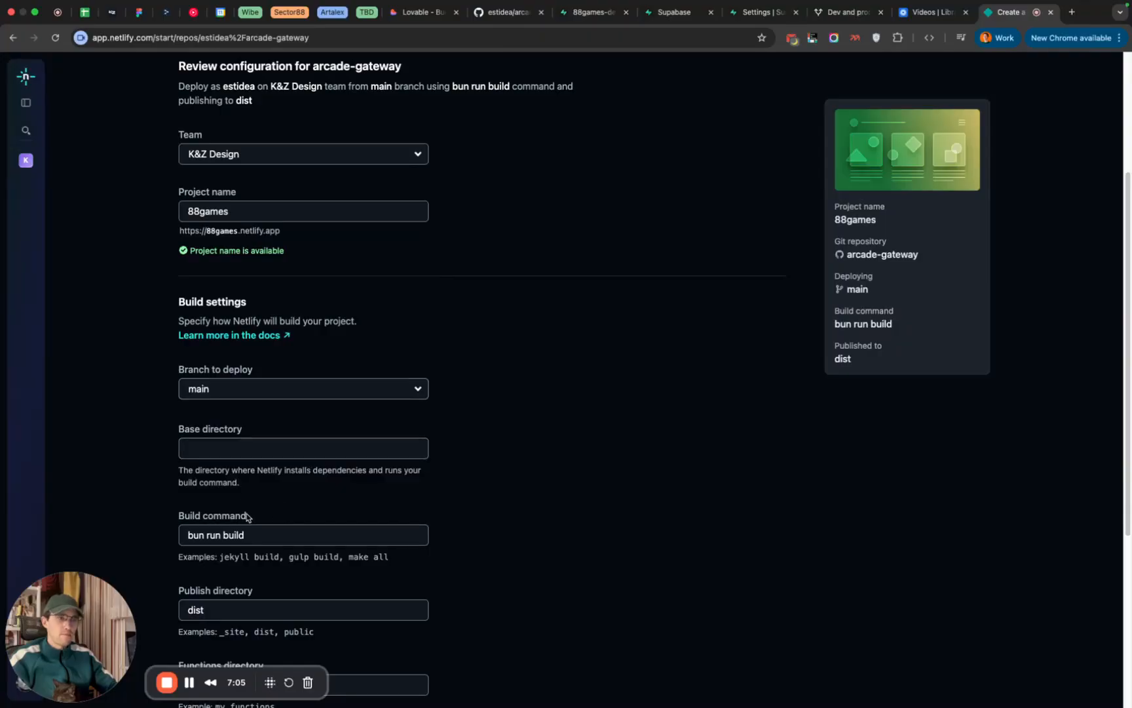
{"action": "scroll", "coordinate": [273, 299], "scroll_direction": "down", "scroll_amount": 5}
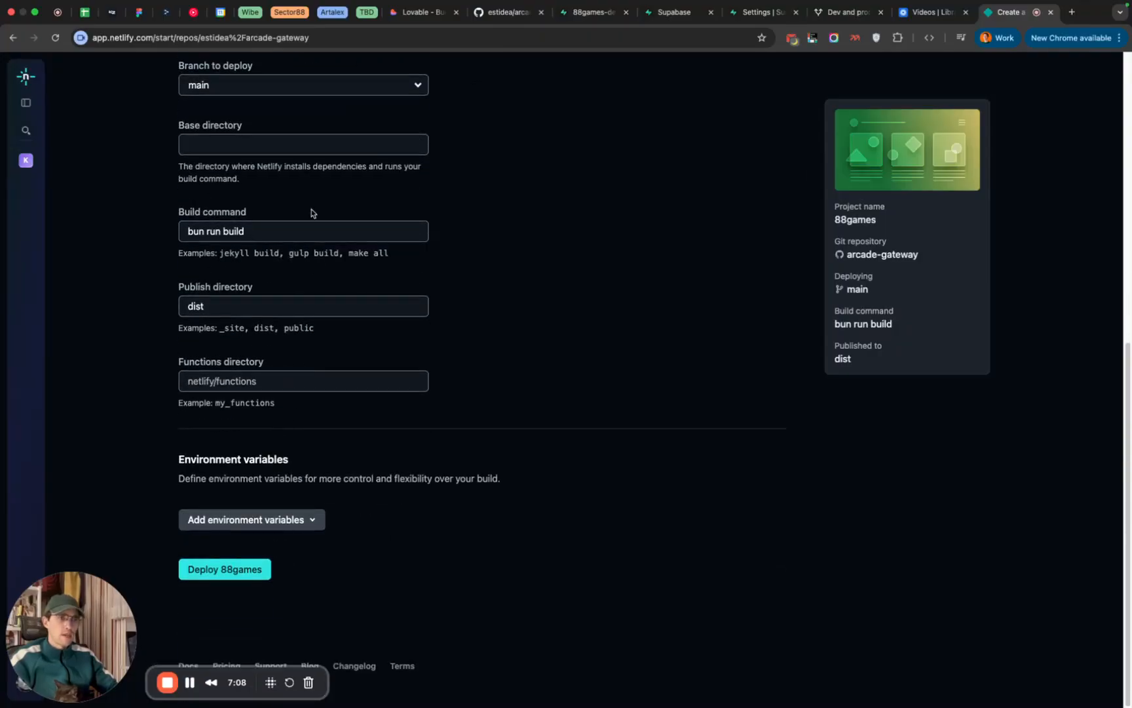
{"action": "left_click", "coordinate": [224, 570]}
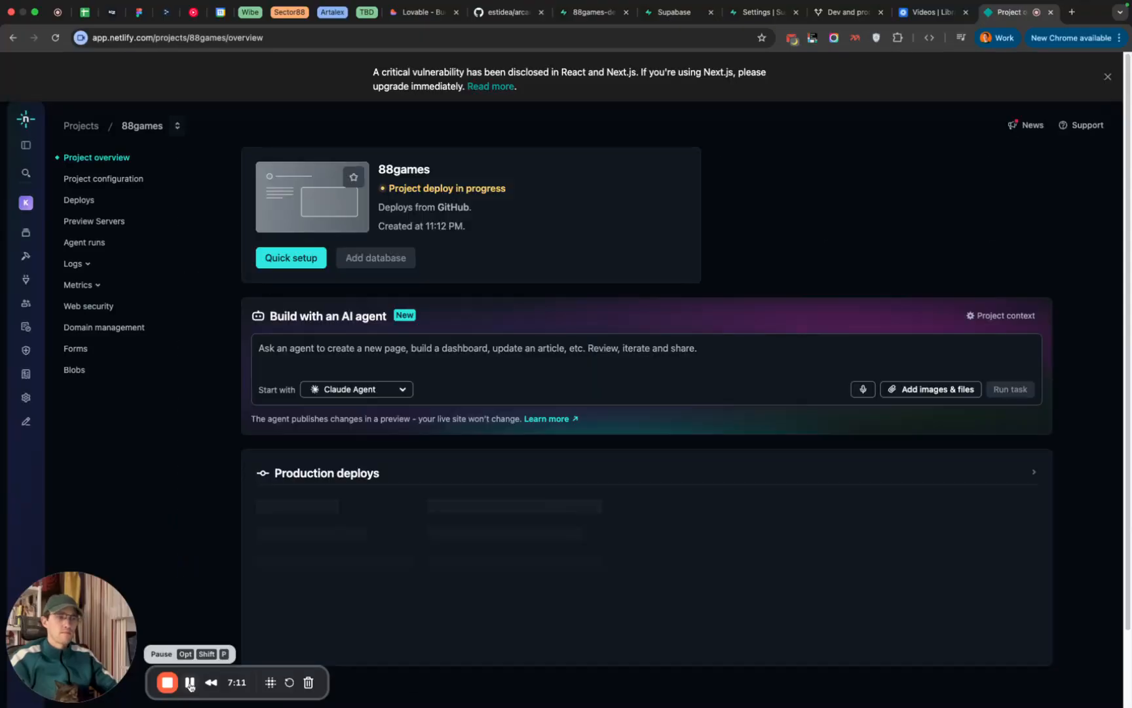
- Open the deployed 88games.netlify.app site from the Netlify project overview
{"action": "left_click", "coordinate": [190, 683]}
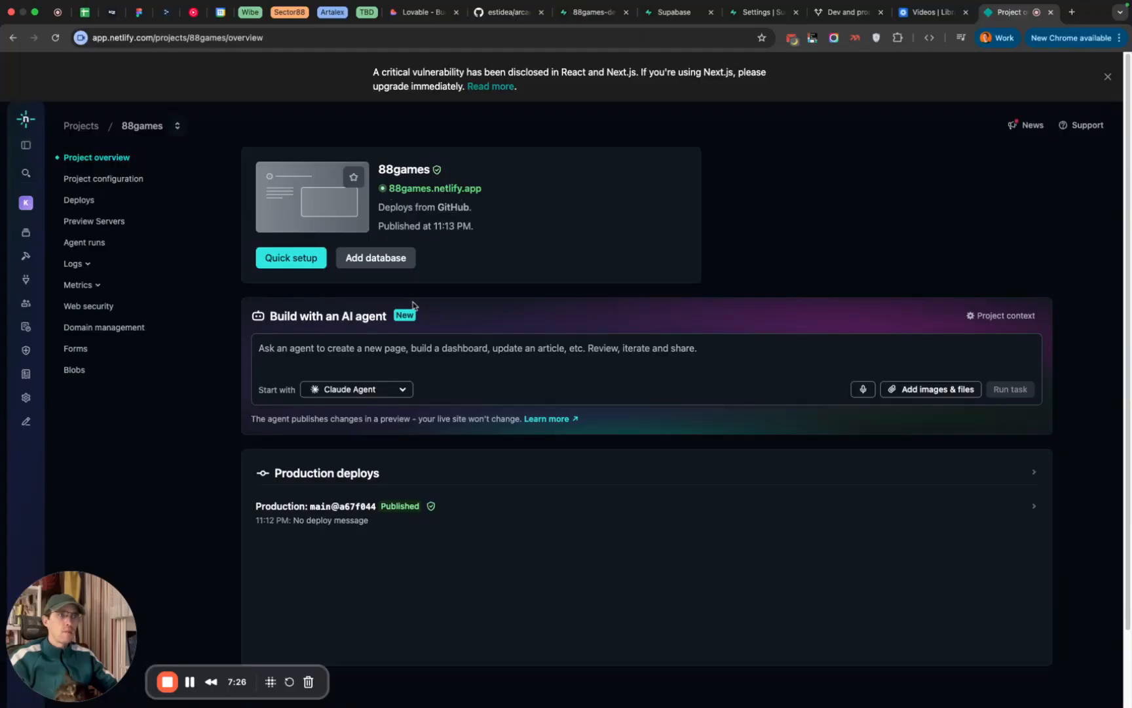
{"action": "left_click", "coordinate": [415, 190]}
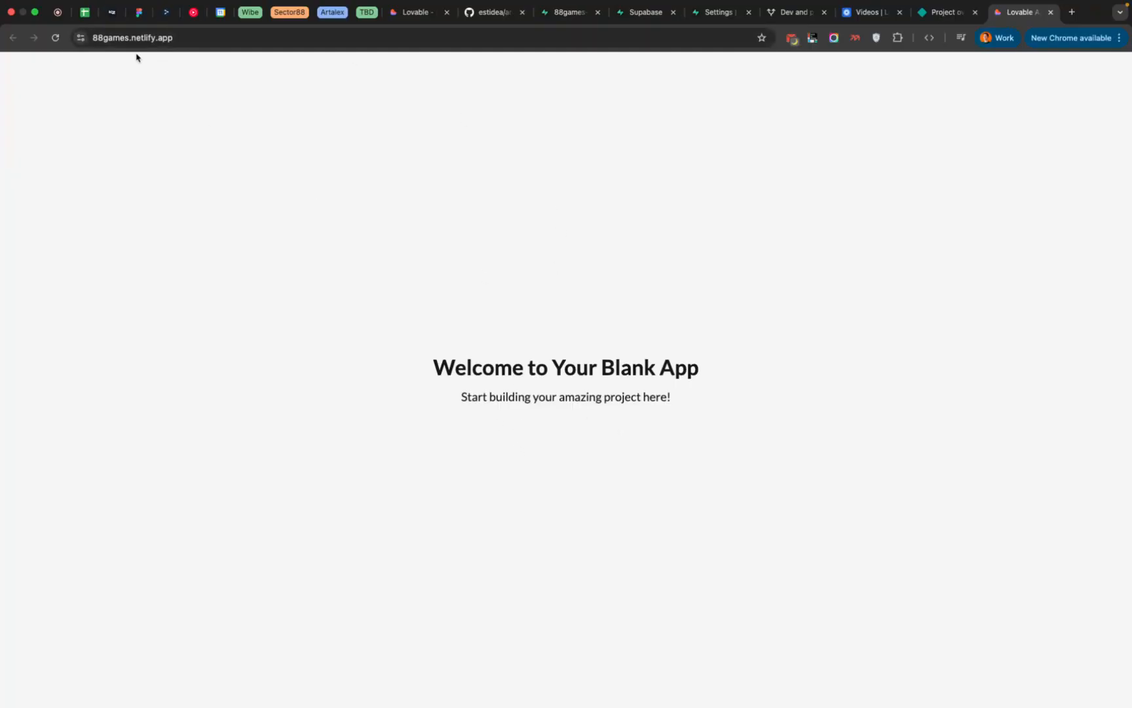
- Switch to the Figma plan and review Stage 1, from Lovable's dev branch through GitHub to Netlify hosting
{"action": "left_click", "coordinate": [139, 11]}
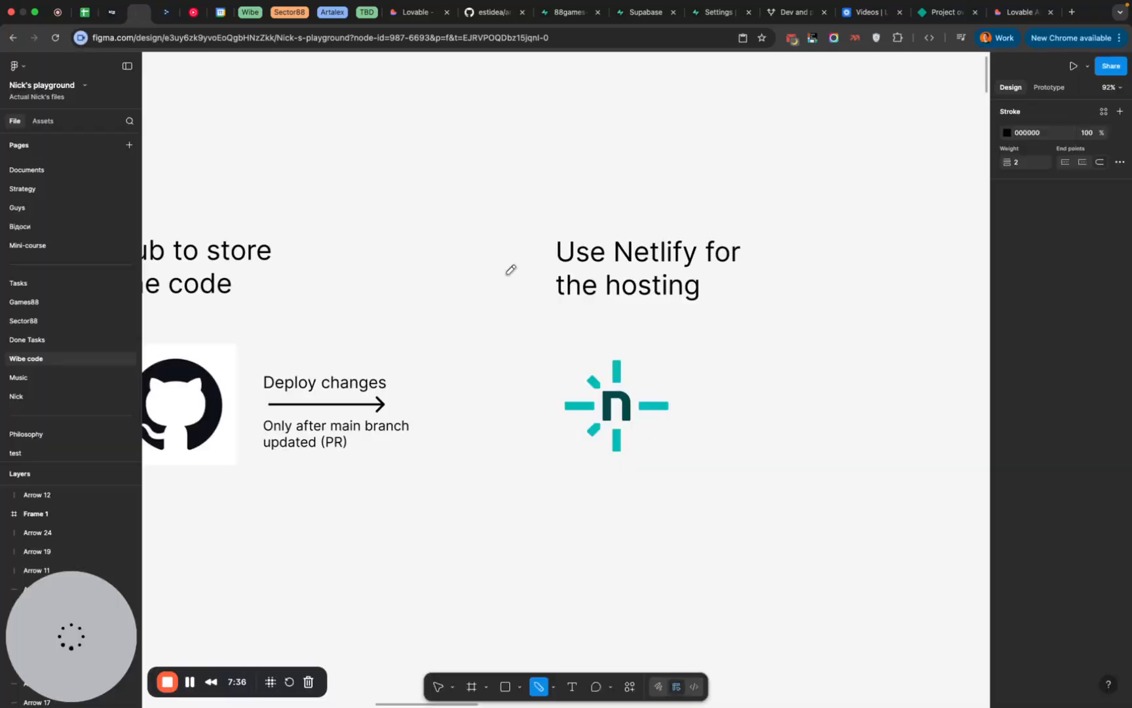
{"action": "scroll", "coordinate": [354, 348], "scroll_direction": "up", "scroll_amount": 5}
{"action": "scroll", "coordinate": [407, 350], "scroll_direction": "down", "scroll_amount": 3}
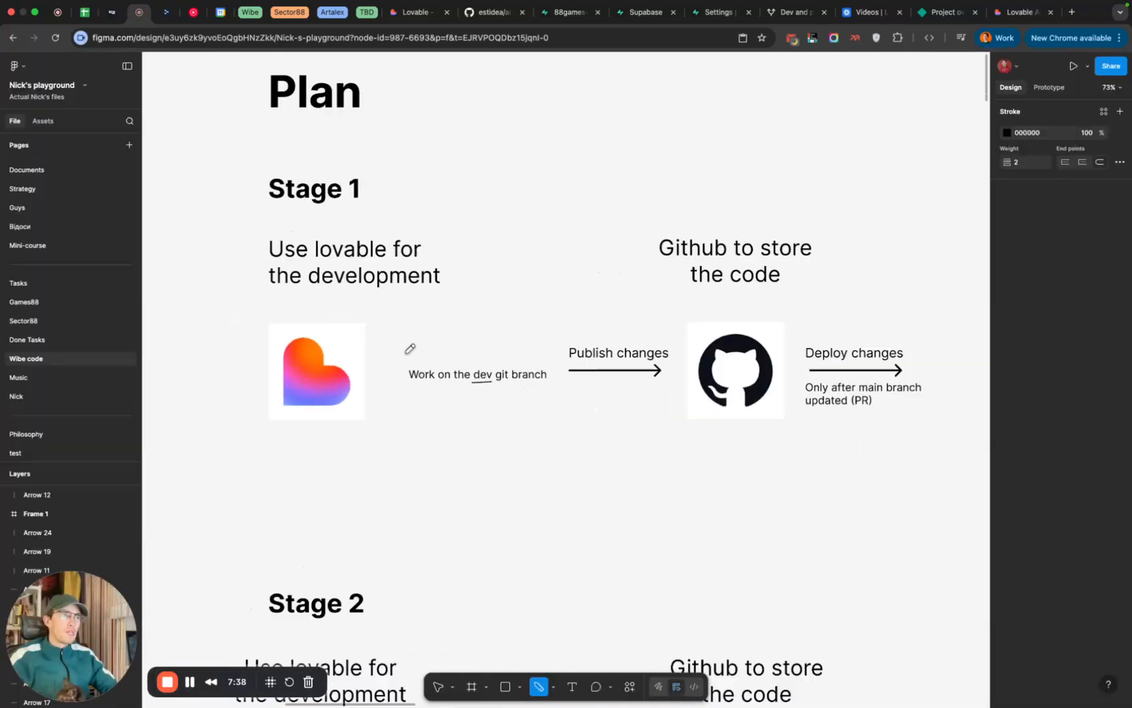
{"action": "scroll", "coordinate": [410, 334], "scroll_direction": "down", "scroll_amount": 1}
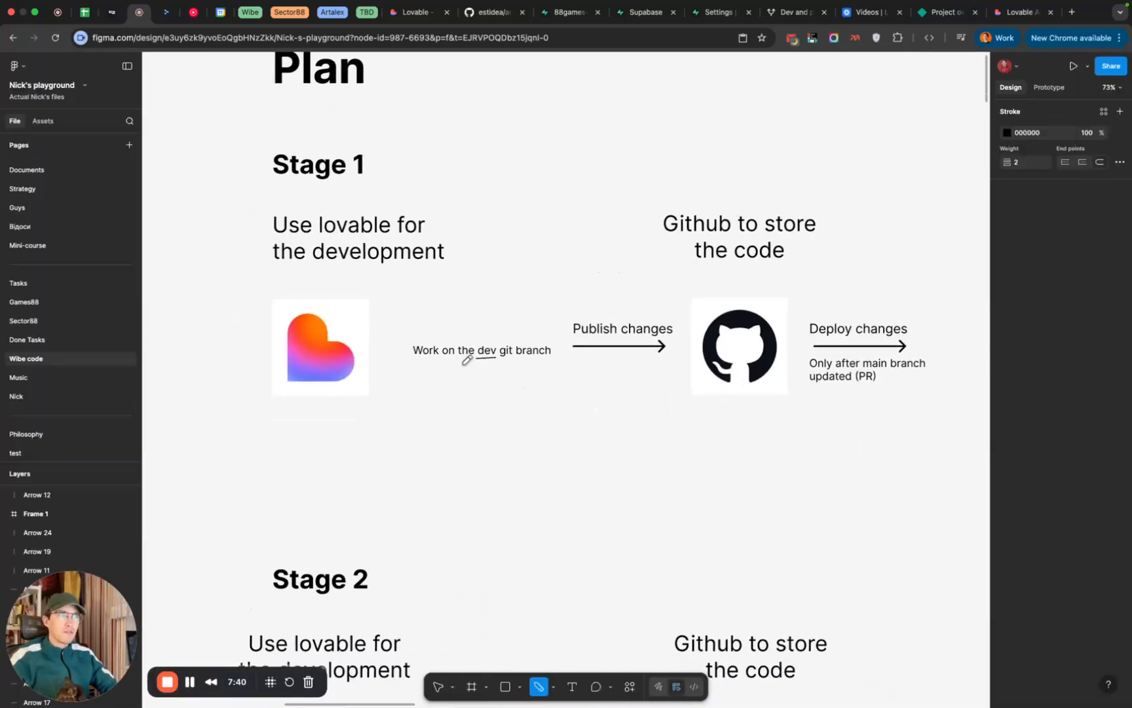
{"action": "scroll", "coordinate": [331, 396], "scroll_direction": "right", "scroll_amount": 8}
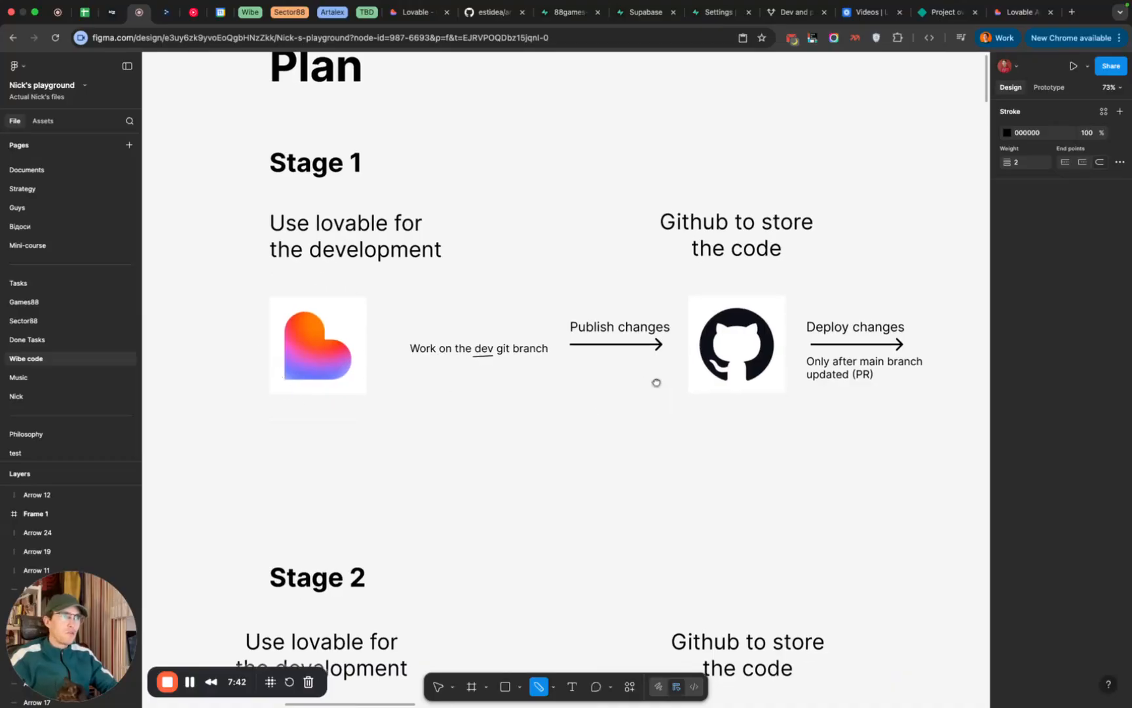
{"action": "scroll", "coordinate": [393, 407], "scroll_direction": "left", "scroll_amount": 1}
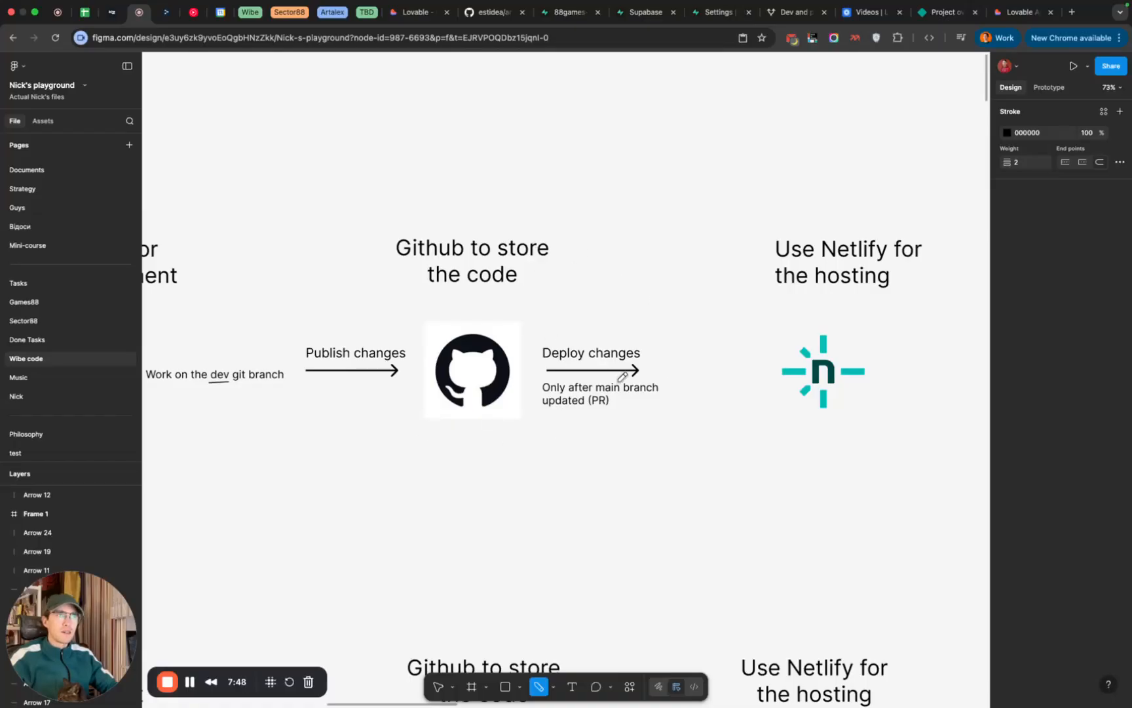
{"action": "scroll", "coordinate": [534, 336], "scroll_direction": "right", "scroll_amount": 4}
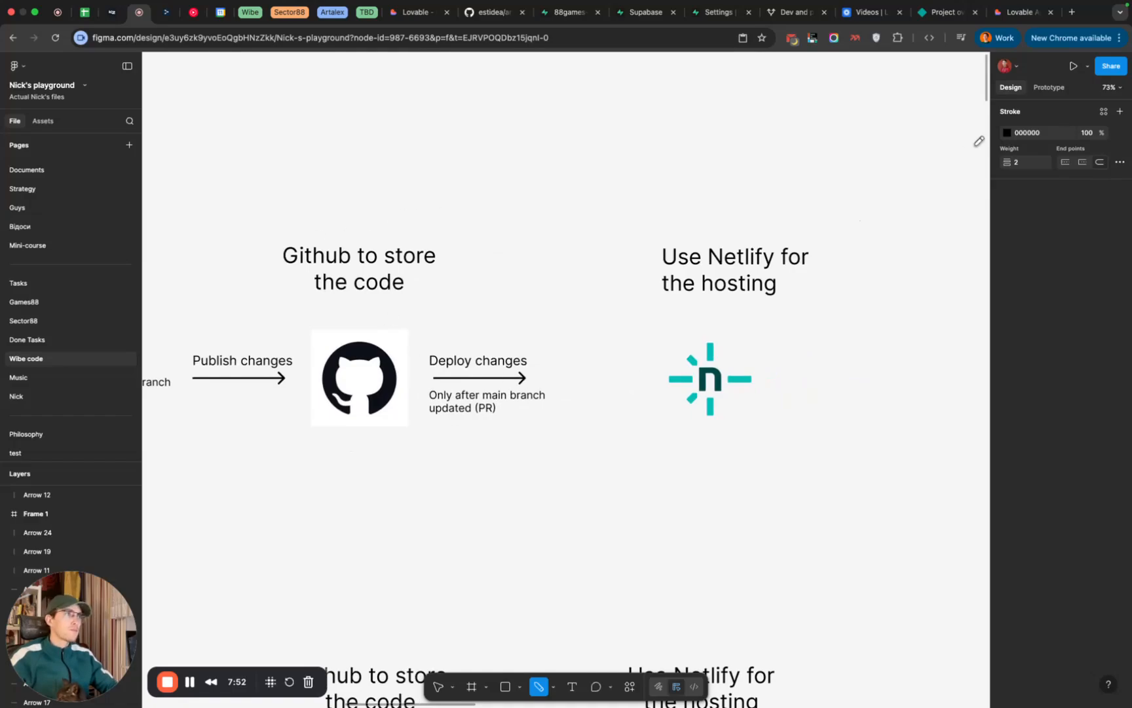
{"action": "scroll", "coordinate": [708, 307], "scroll_direction": "down", "scroll_amount": 5}
{"action": "scroll", "coordinate": [707, 307], "scroll_direction": "left", "scroll_amount": 3}
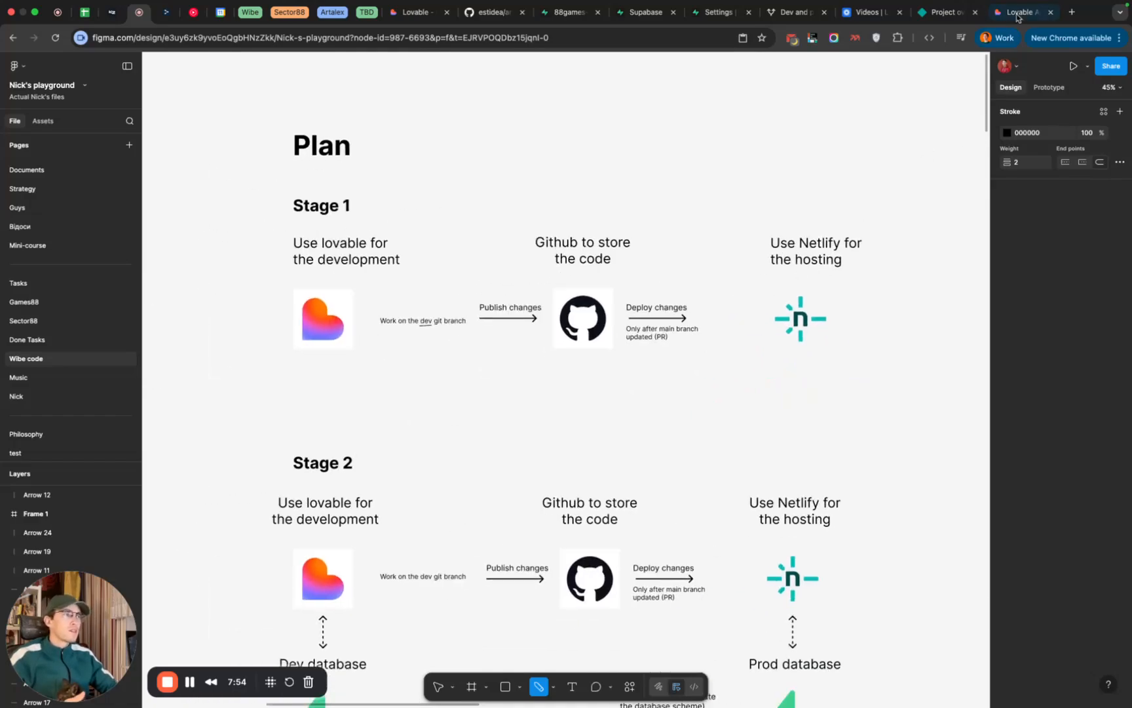
- Switch to the Notion playbook and read the section on connecting Lovable to the project-dev Supabase
{"action": "left_click", "coordinate": [798, 13]}
{"action": "scroll", "coordinate": [498, 393], "scroll_direction": "down", "scroll_amount": 2}
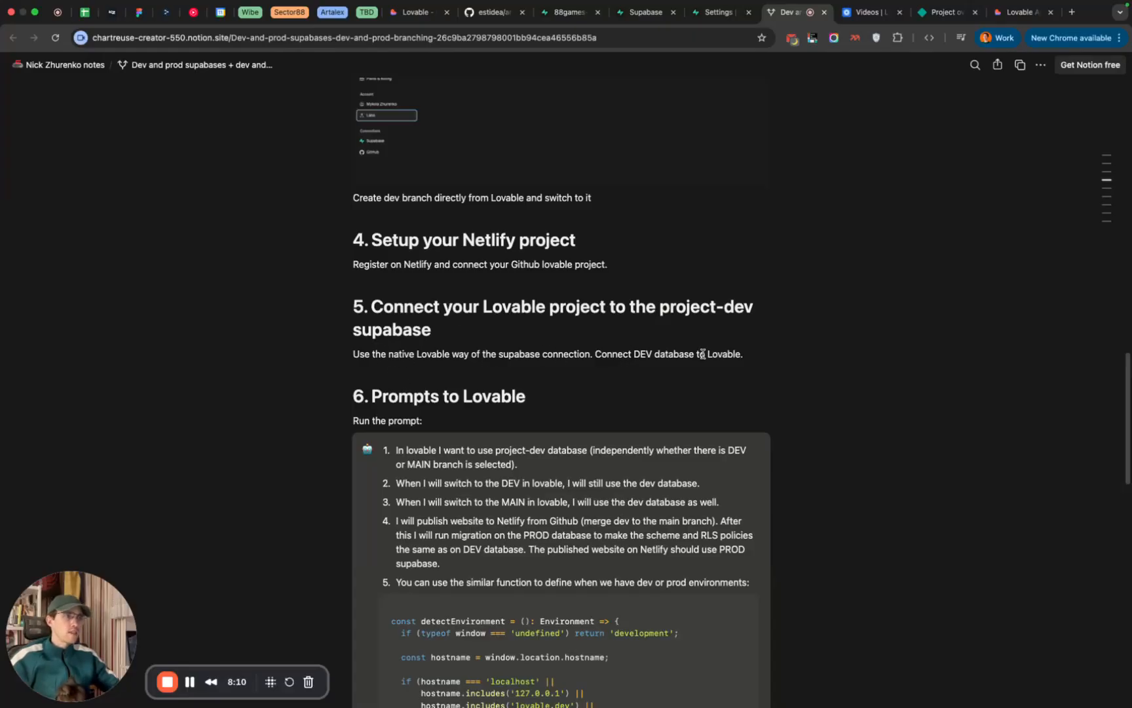
- Return to the Figma board and examine the Lovable Architecture diagram's database options beside the plan
{"action": "left_click", "coordinate": [139, 12]}
{"action": "scroll", "coordinate": [808, 385], "scroll_direction": "down", "scroll_amount": 3}
{"action": "scroll", "coordinate": [457, 474], "scroll_direction": "up", "scroll_amount": 10}
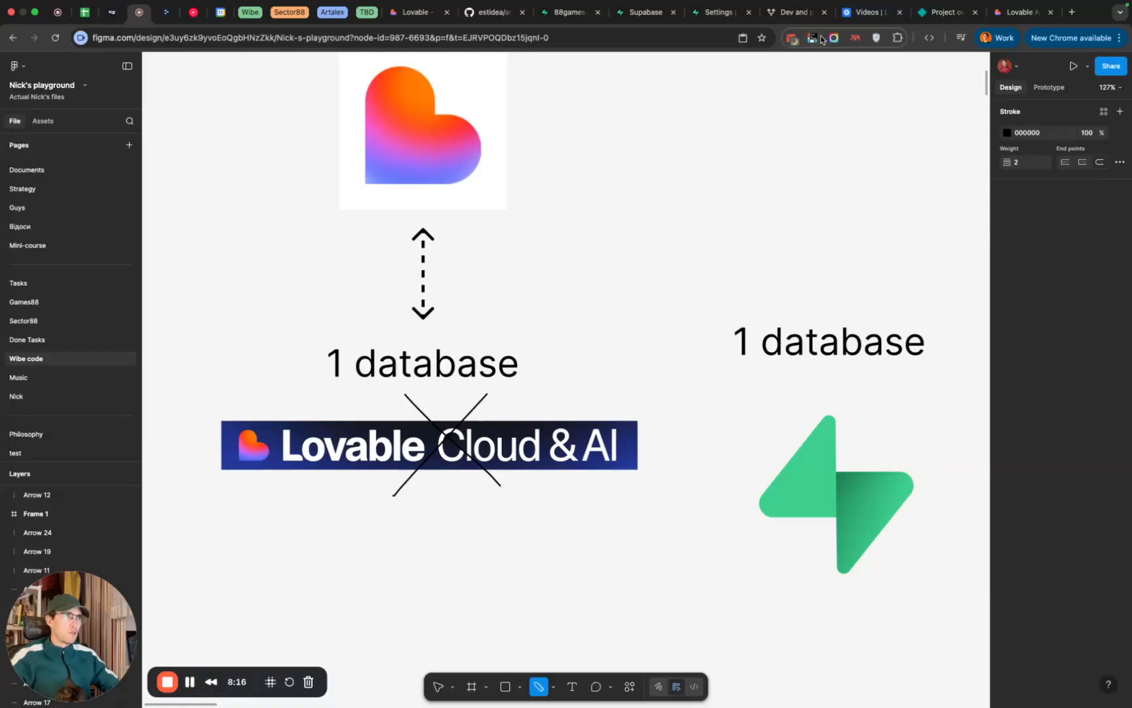
{"action": "scroll", "coordinate": [690, 429], "scroll_direction": "right", "scroll_amount": 4}
{"action": "scroll", "coordinate": [642, 536], "scroll_direction": "down", "scroll_amount": 5}
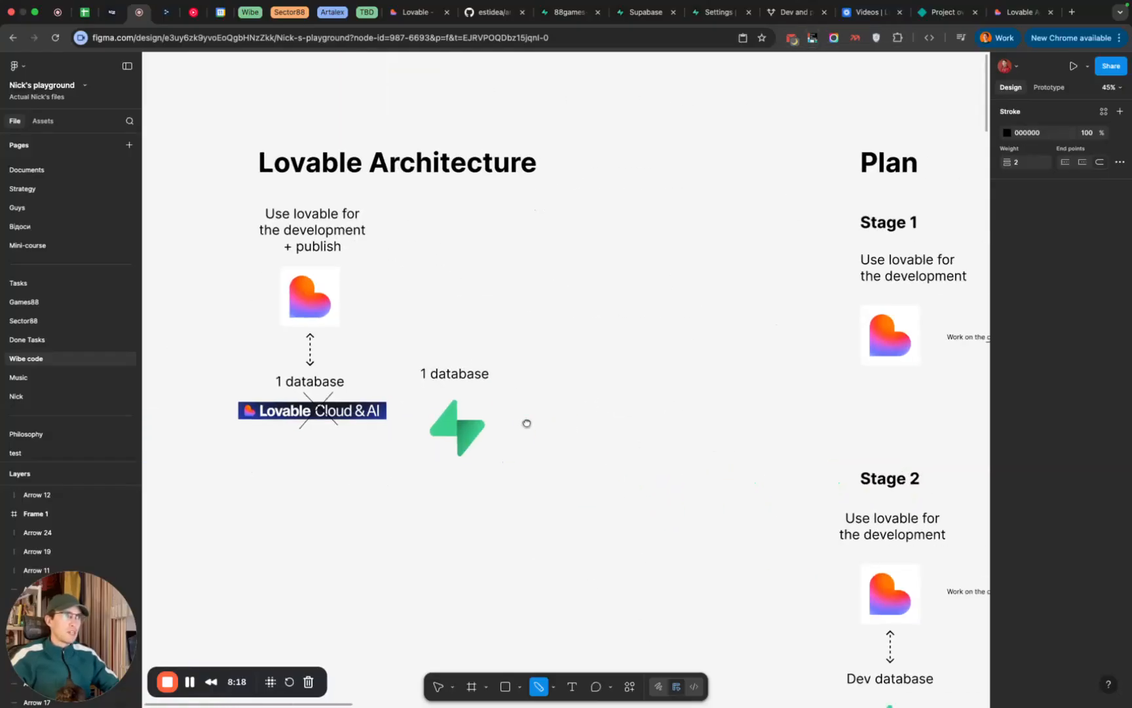
{"action": "scroll", "coordinate": [525, 425], "scroll_direction": "right", "scroll_amount": 6}
{"action": "scroll", "coordinate": [525, 424], "scroll_direction": "down", "scroll_amount": 2}
- Switch to Lovable, open the Arcade Gateway project's connector settings and look over the shared connectors
{"action": "left_click", "coordinate": [414, 12]}
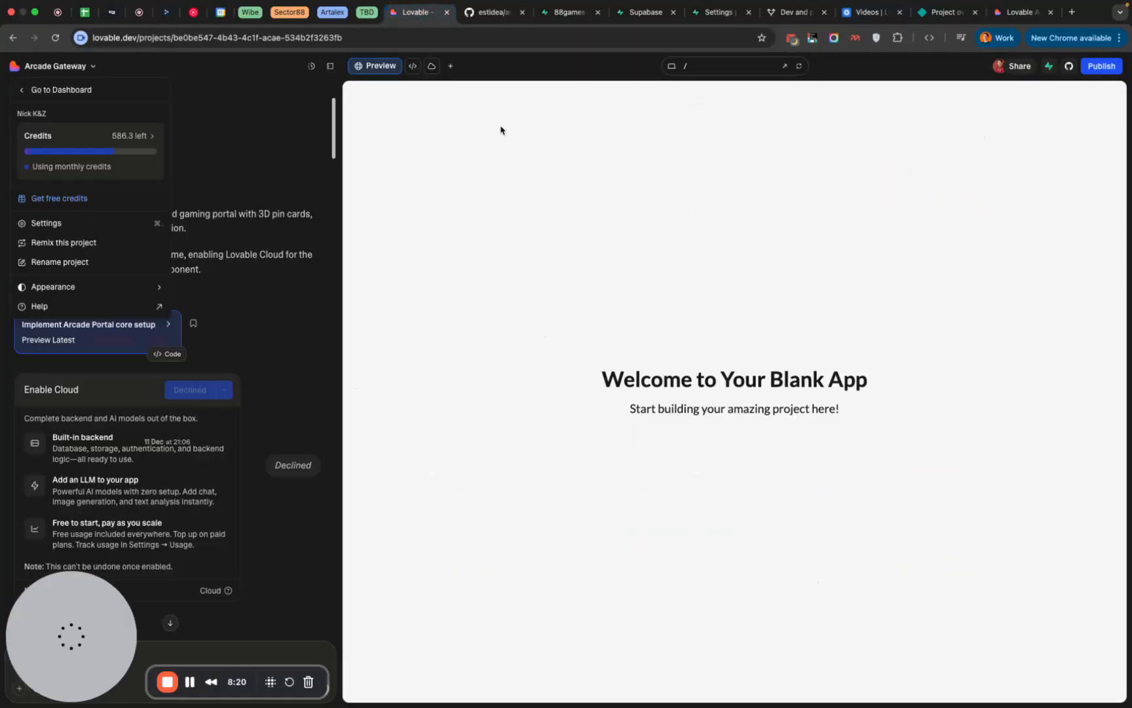
{"action": "left_click", "coordinate": [30, 91]}
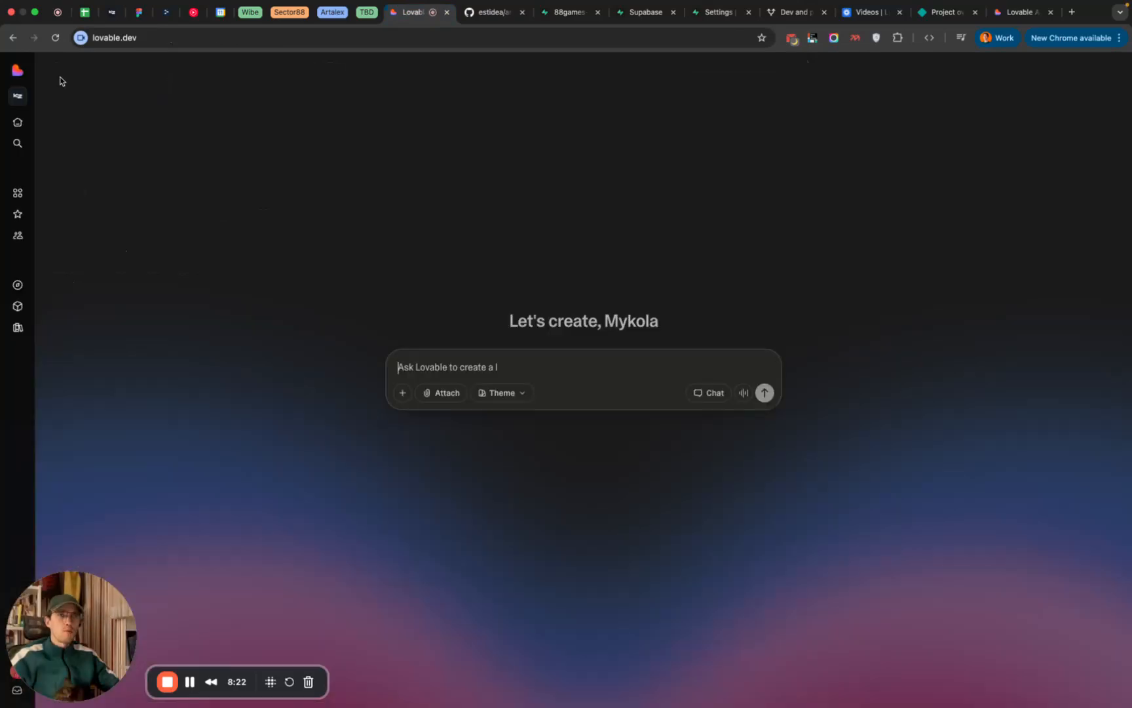
{"action": "key", "text": "super+bracketleft"}
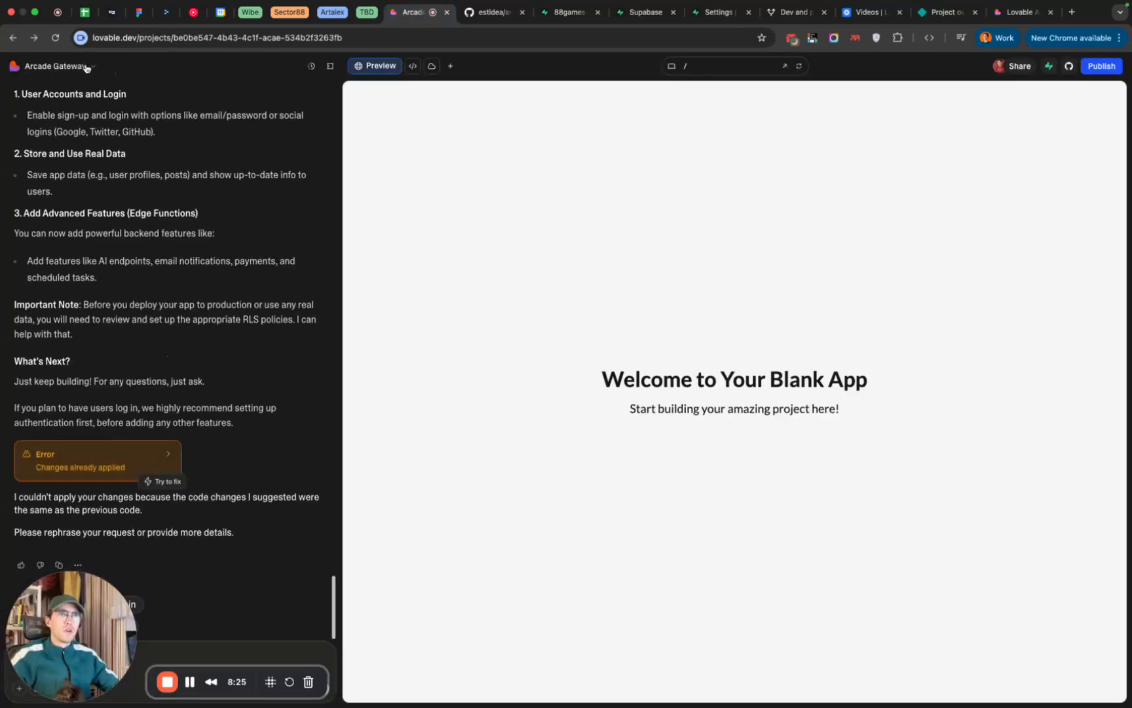
{"action": "left_click", "coordinate": [65, 66]}
{"action": "left_click", "coordinate": [67, 224]}
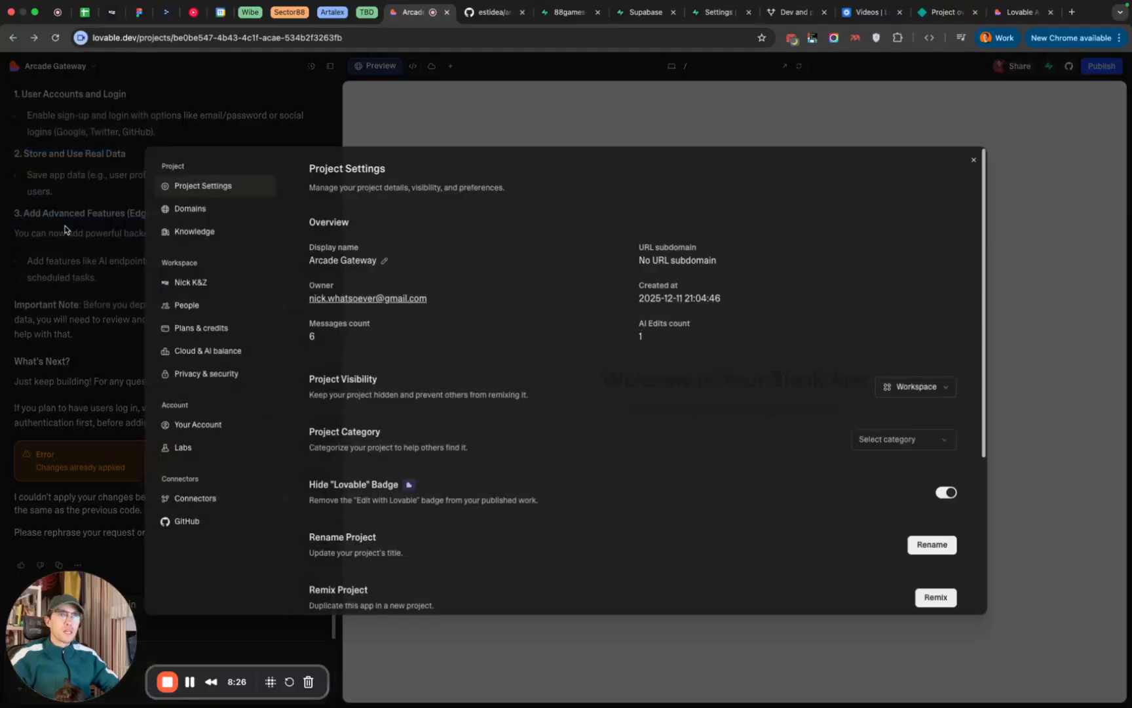
{"action": "left_click", "coordinate": [221, 502]}
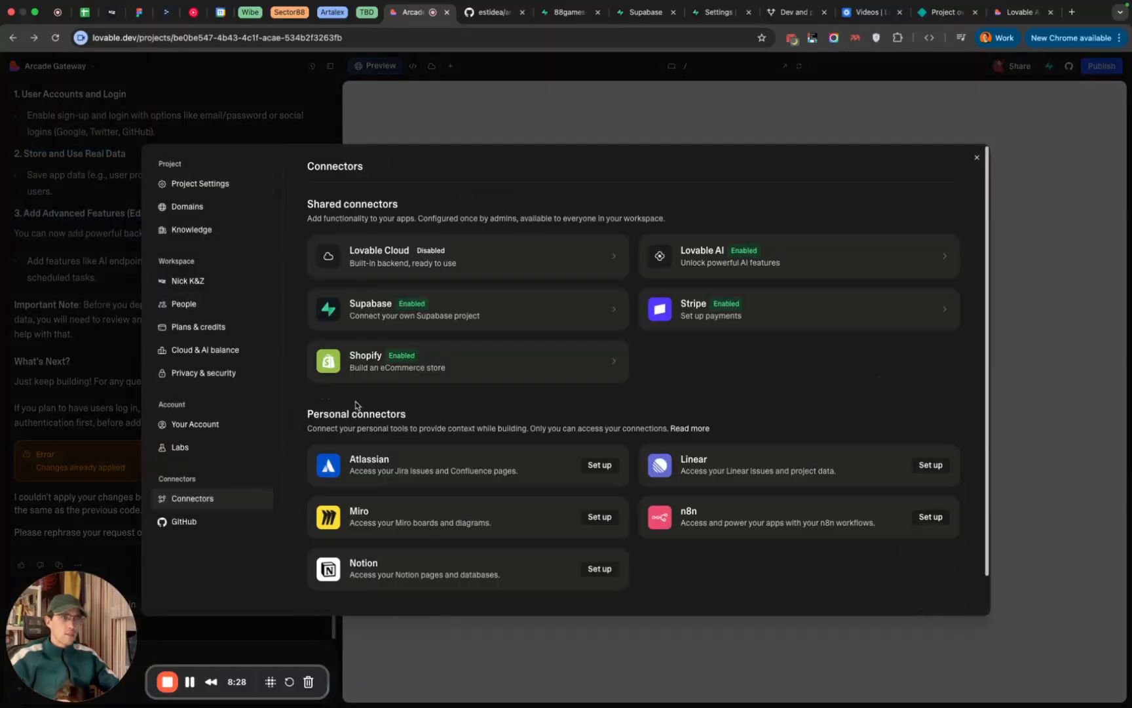
{"action": "left_click", "coordinate": [460, 249]}
{"action": "left_click", "coordinate": [763, 287]}
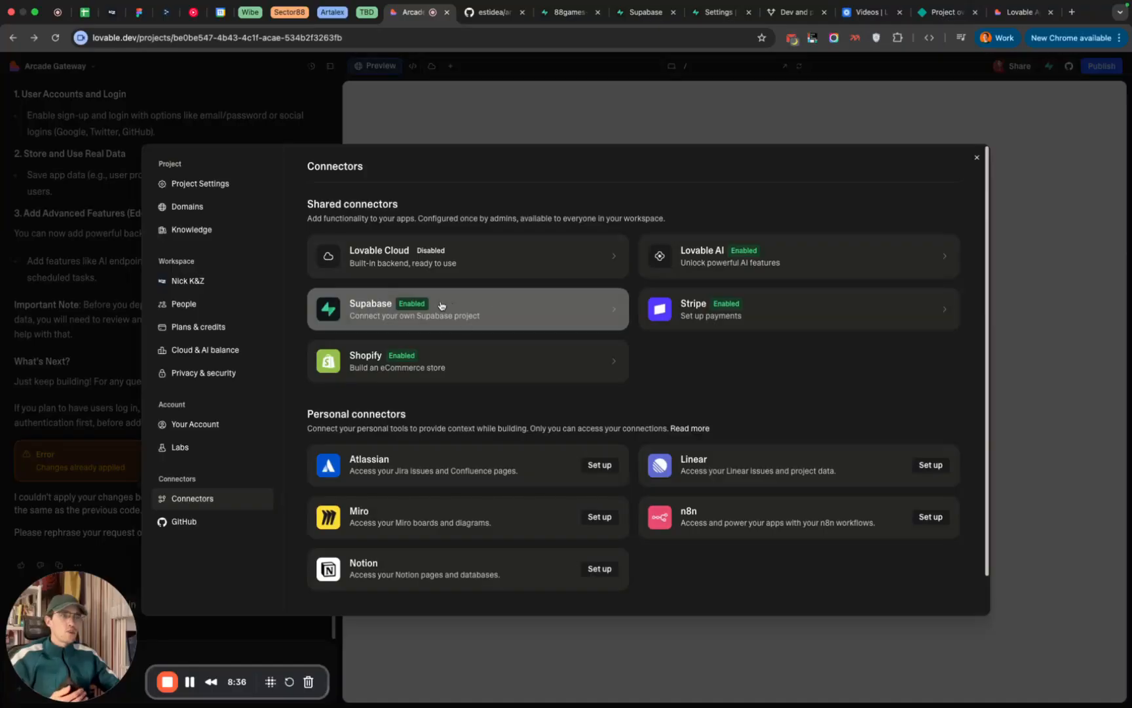
- Connect the 88games-dev Supabase project from estidea's Org to the Lovable project, close the settings and review the chat response
{"action": "left_click", "coordinate": [503, 315]}
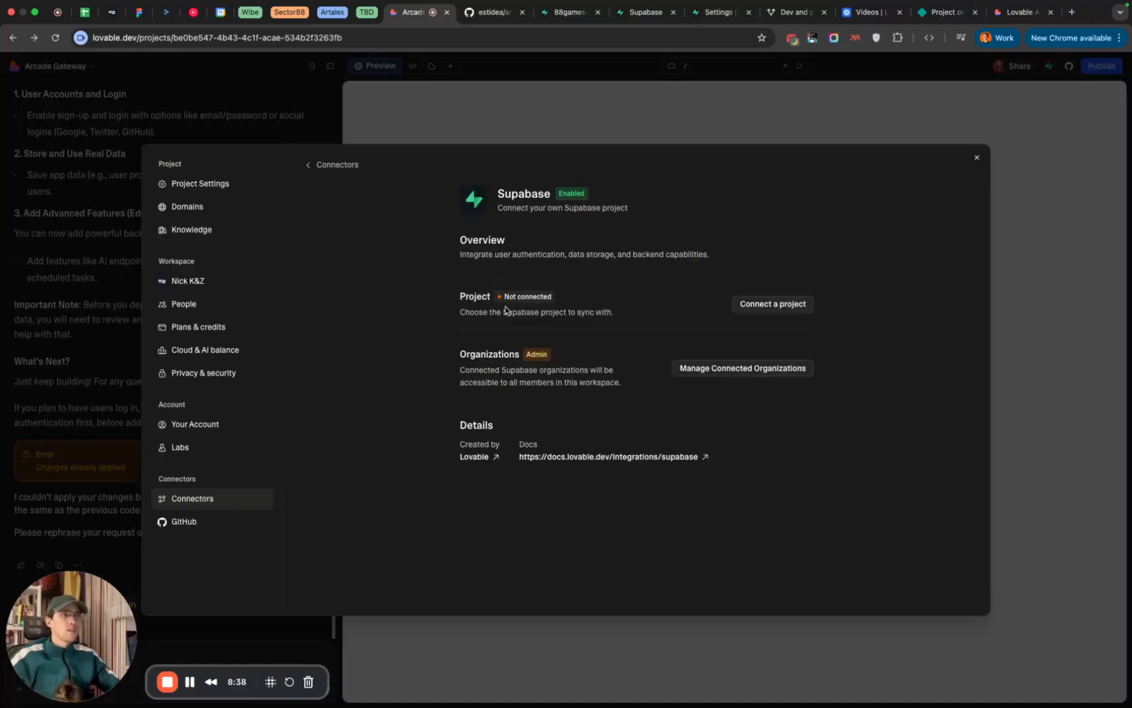
{"action": "left_click", "coordinate": [794, 308]}
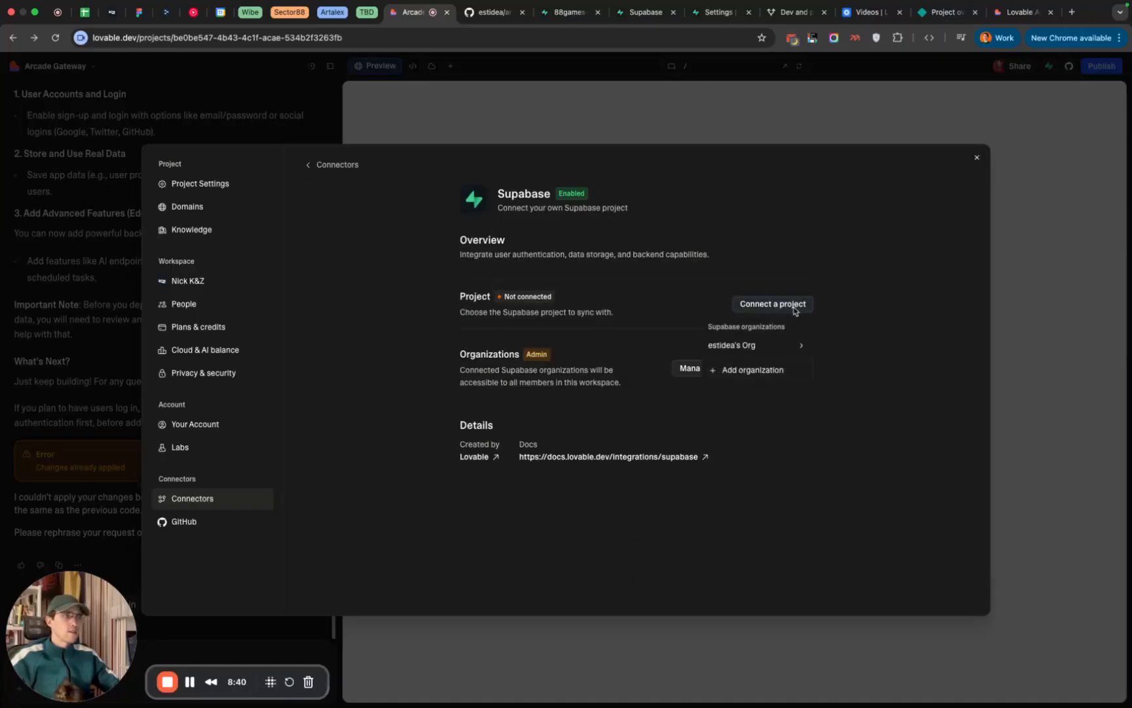
{"action": "mouse_move", "coordinate": [718, 345]}
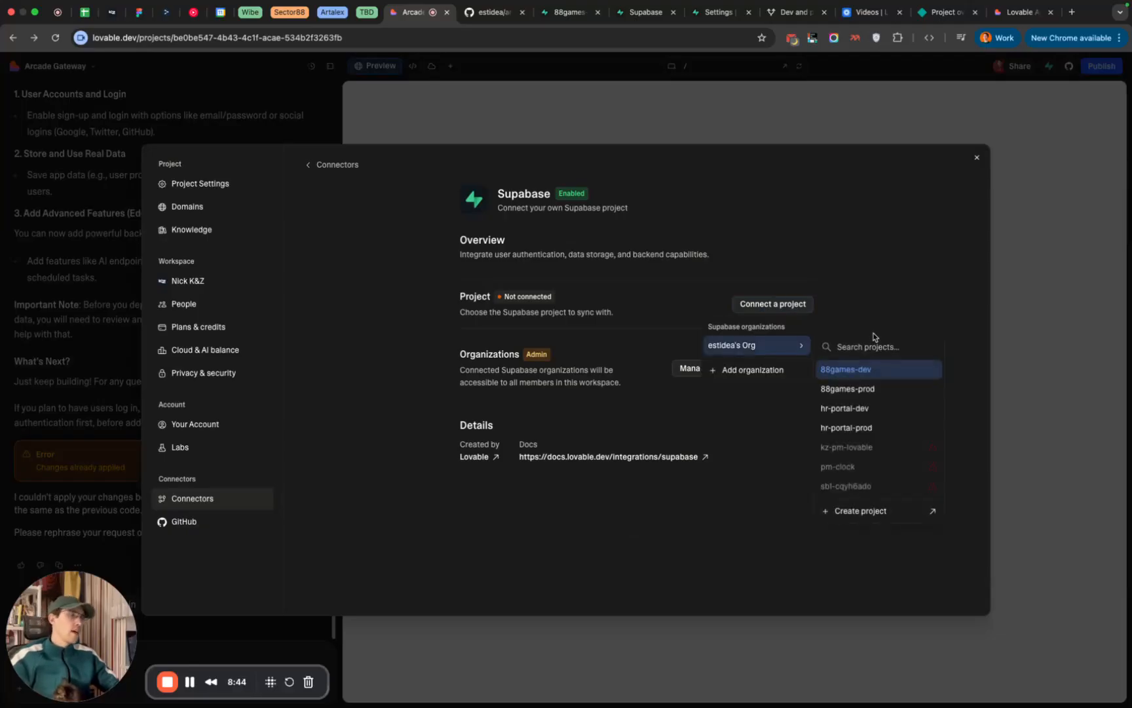
{"action": "left_click", "coordinate": [860, 374]}
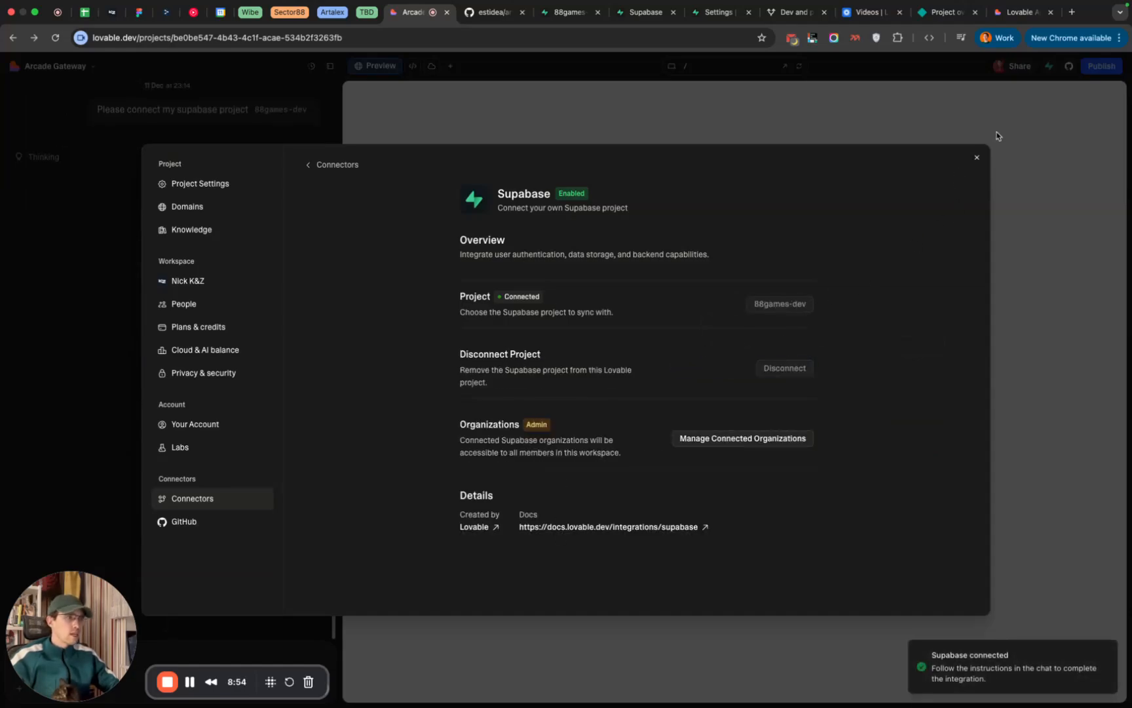
{"action": "left_click", "coordinate": [977, 157]}
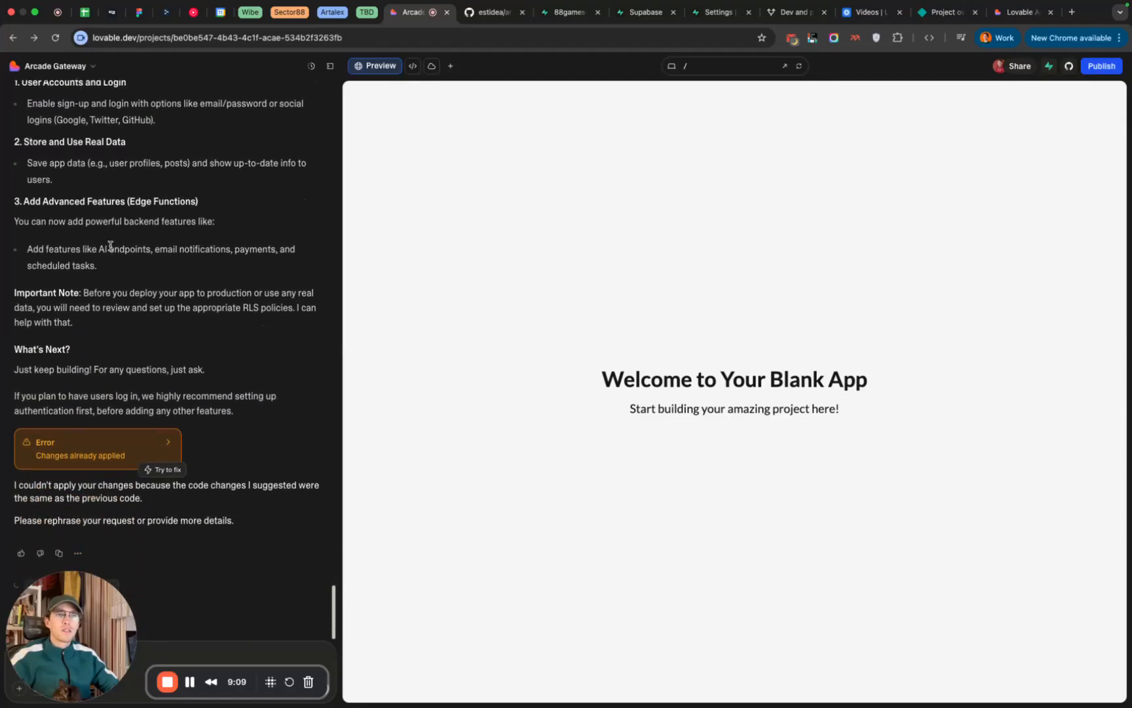
{"action": "scroll", "coordinate": [152, 398], "scroll_direction": "up", "scroll_amount": 5}
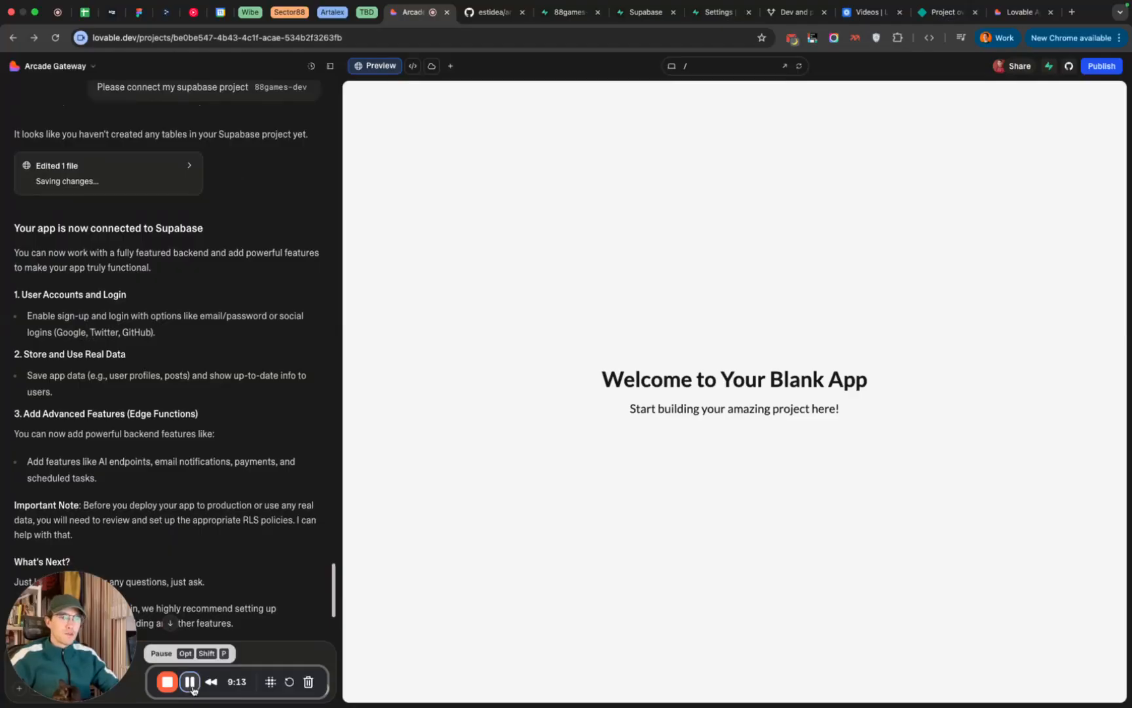
- Switch to the Notion playbook and copy the whole prompt in section 6, Prompts to Lovable, including the detectEnvironment code
{"action": "left_click", "coordinate": [764, 3]}
{"action": "scroll", "coordinate": [459, 295], "scroll_direction": "down", "scroll_amount": 4}
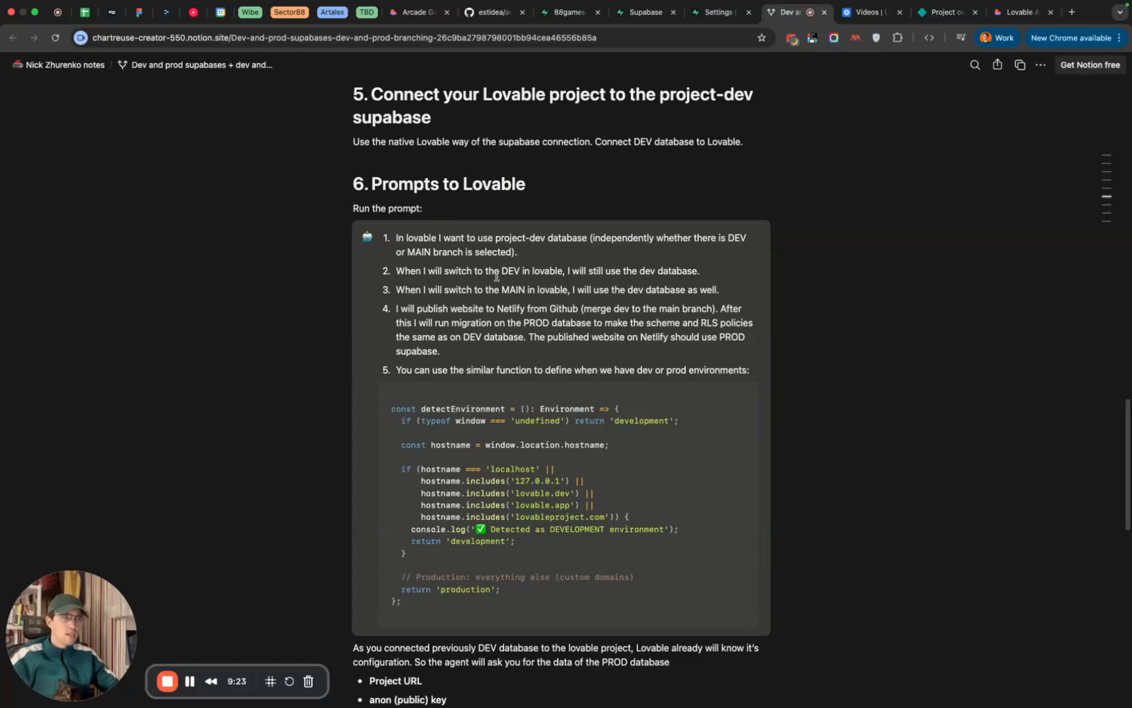
{"action": "scroll", "coordinate": [485, 292], "scroll_direction": "down", "scroll_amount": 2}
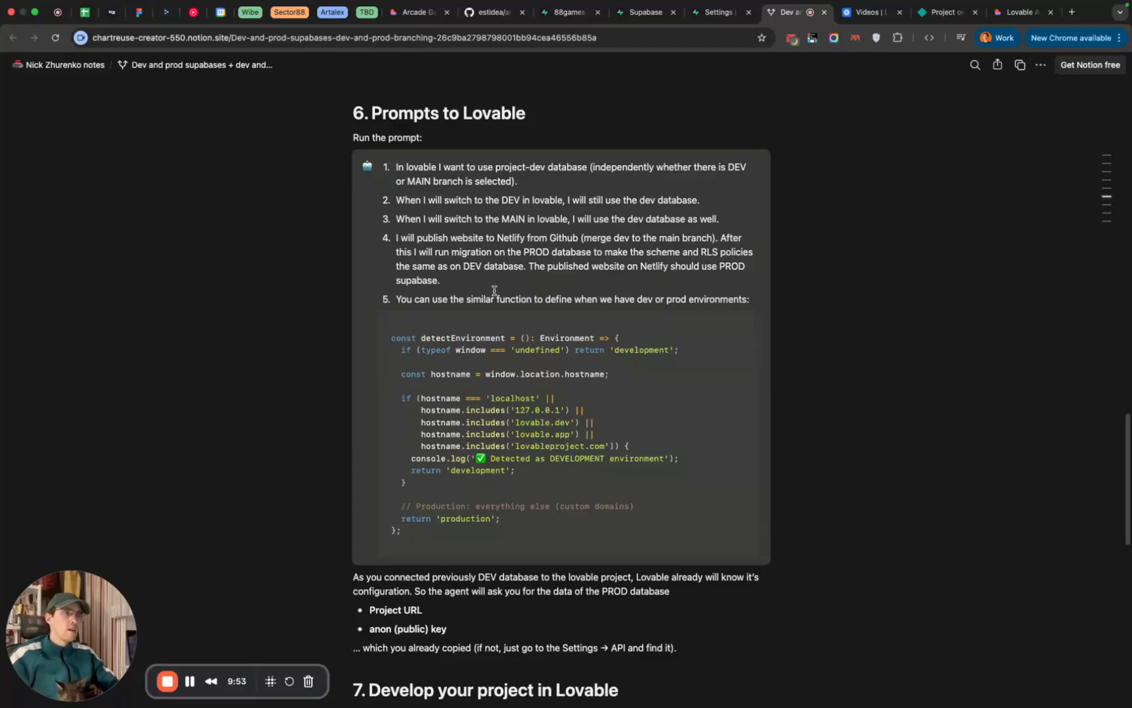
{"action": "left_click_drag", "start_coordinate": [442, 532], "coordinate": [390, 171]}
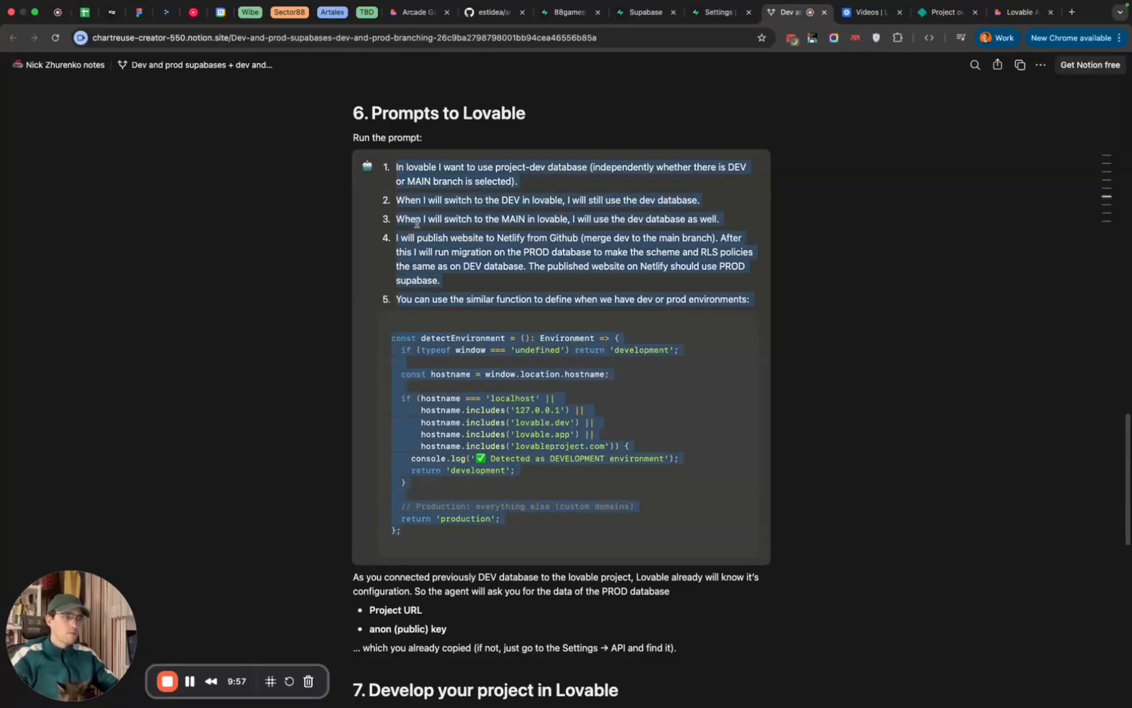
- Return to the Arcade Gateway project in Lovable, paste the copied environment prompt into the chat and send it
{"action": "left_click", "coordinate": [419, 15]}
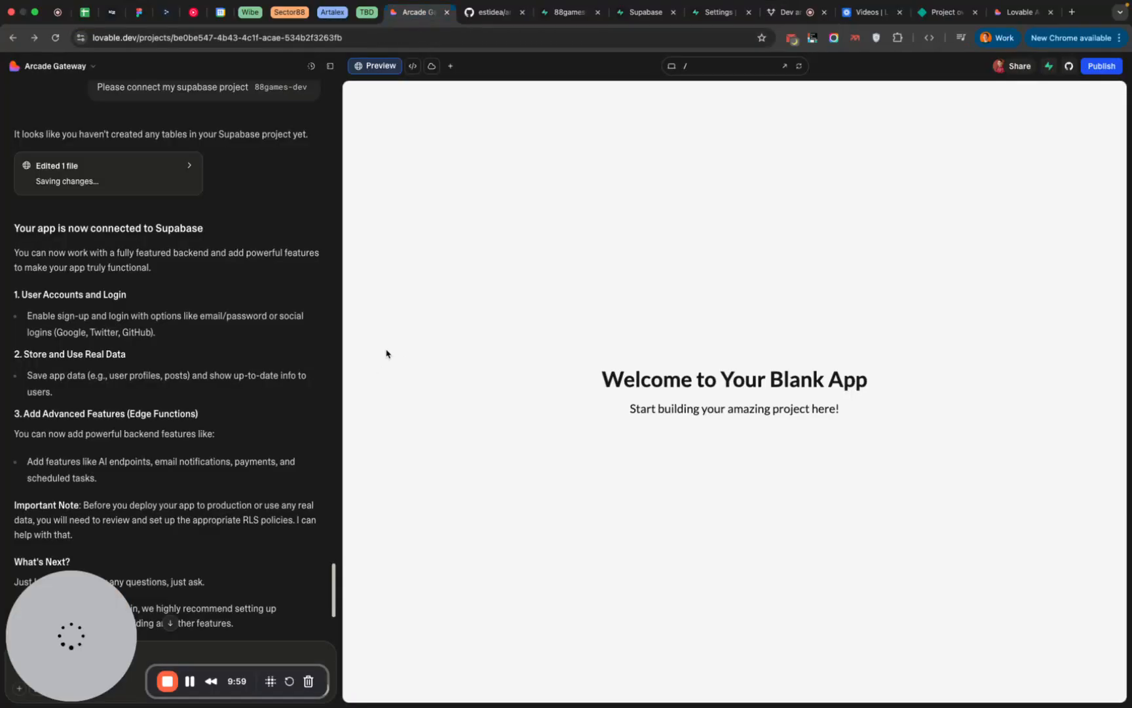
{"action": "left_click_drag", "start_coordinate": [80, 649], "coordinate": [542, 572]}
{"action": "left_click", "coordinate": [97, 652]}
{"action": "key", "text": "super+v"}
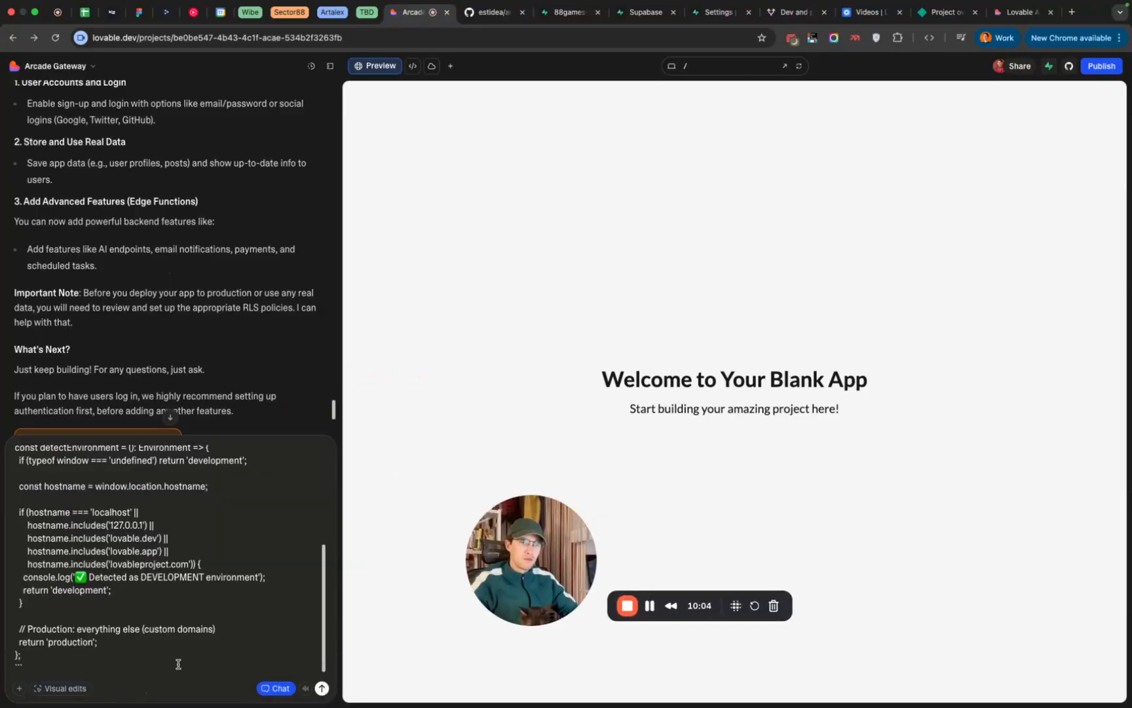
{"action": "key", "text": "Return"}
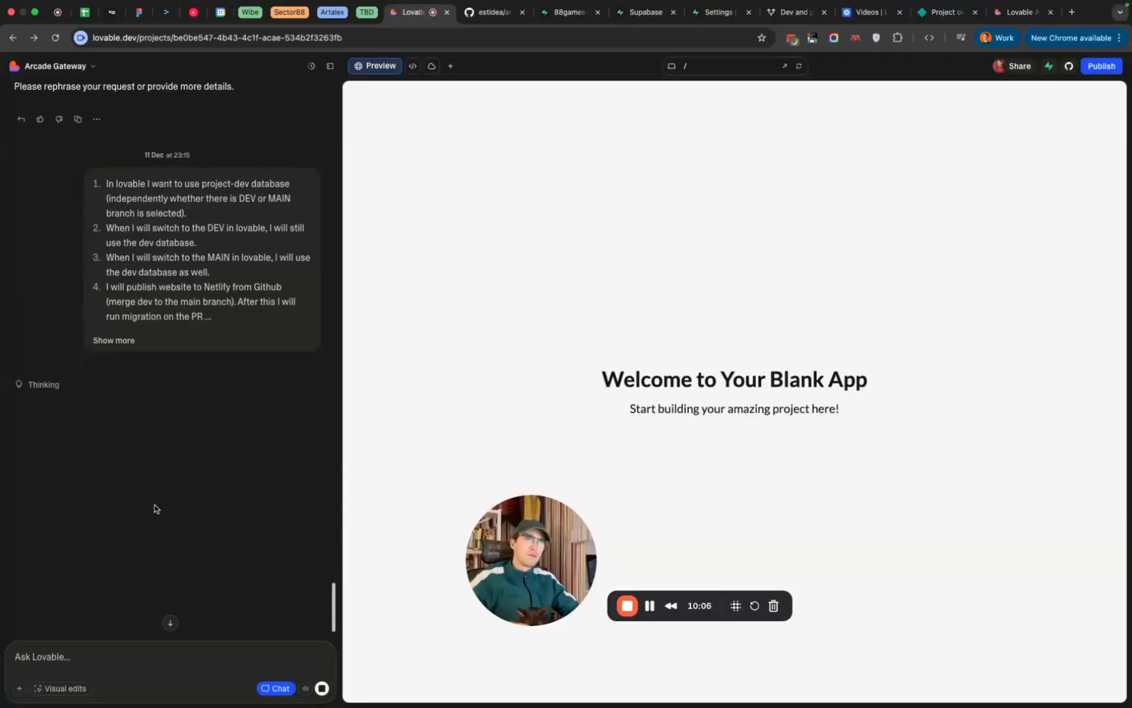
- Expand the sent prompt and examine the branch, database and domain of each environment in the reply's Your Environment Setup table
{"action": "left_click", "coordinate": [131, 339]}
{"action": "scroll", "coordinate": [216, 432], "scroll_direction": "down", "scroll_amount": 3}
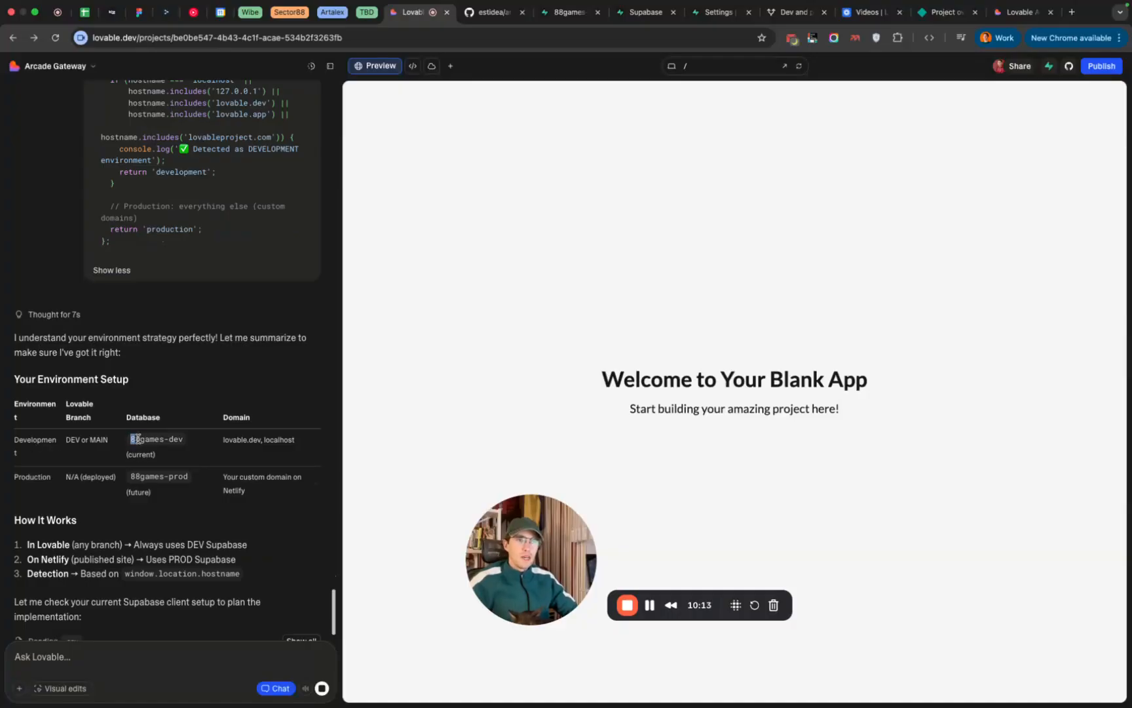
{"action": "left_click_drag", "start_coordinate": [130, 439], "coordinate": [177, 440]}
{"action": "left_click", "coordinate": [166, 433]}
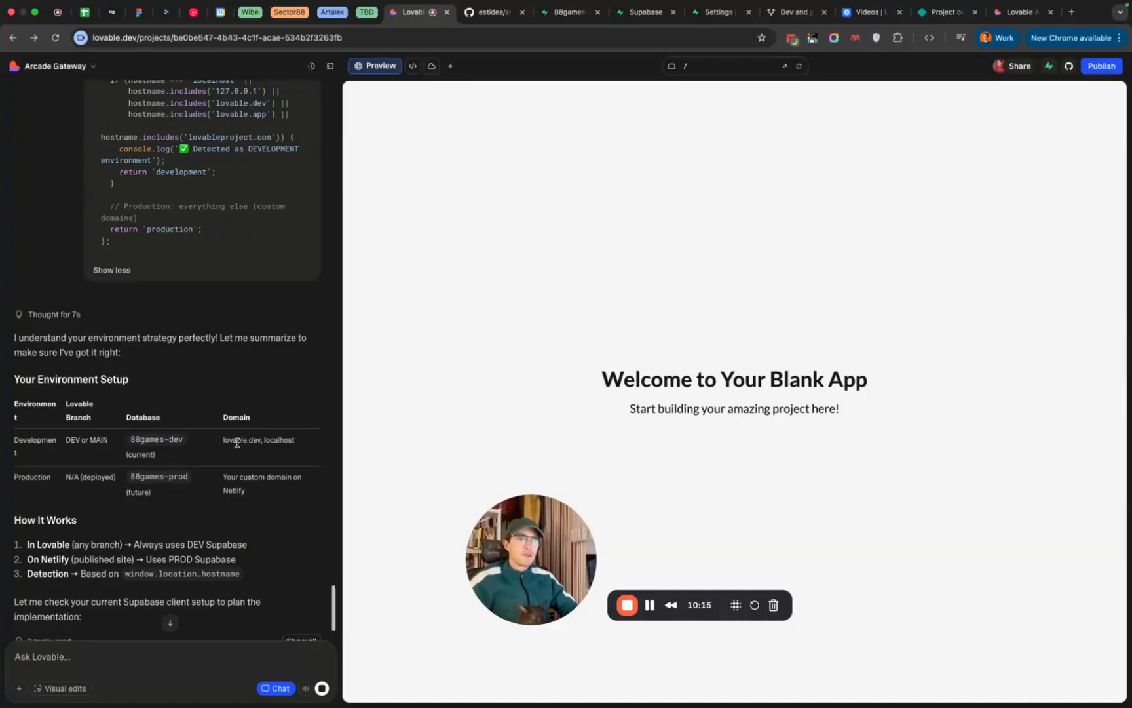
{"action": "left_click_drag", "start_coordinate": [224, 443], "coordinate": [298, 446]}
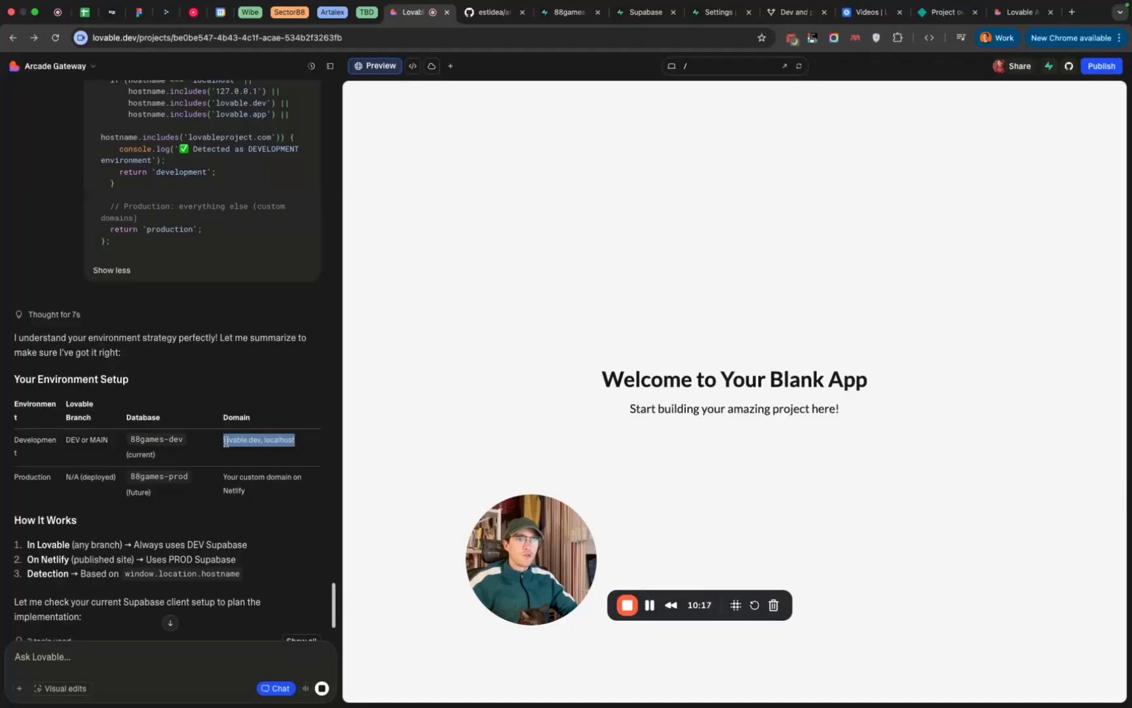
{"action": "left_click_drag", "start_coordinate": [17, 323], "coordinate": [47, 325]}
{"action": "left_click", "coordinate": [73, 324]}
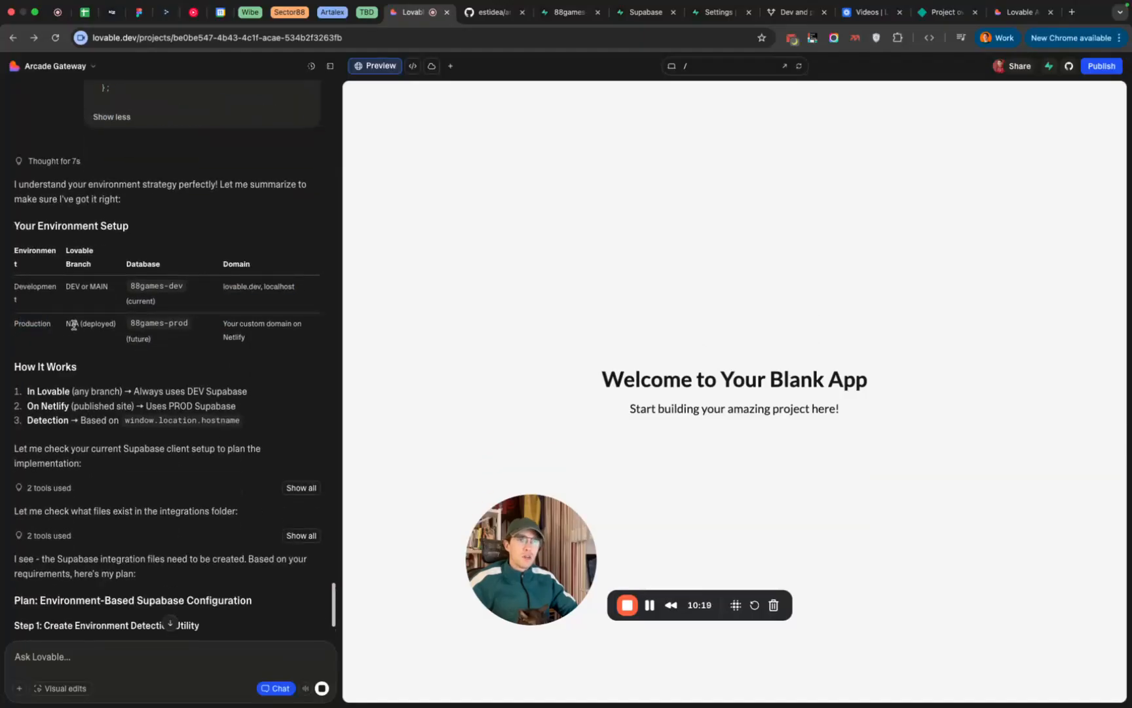
{"action": "left_click_drag", "start_coordinate": [125, 324], "coordinate": [191, 324]}
{"action": "left_click", "coordinate": [196, 324]}
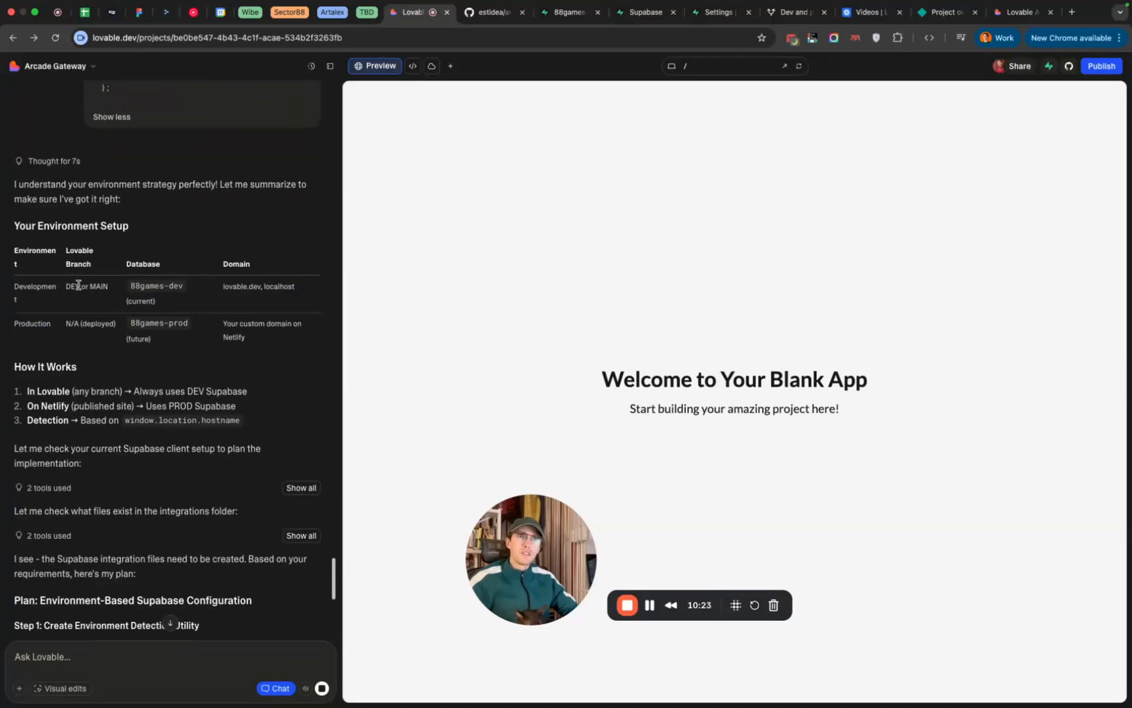
{"action": "left_click_drag", "start_coordinate": [78, 286], "coordinate": [64, 290]}
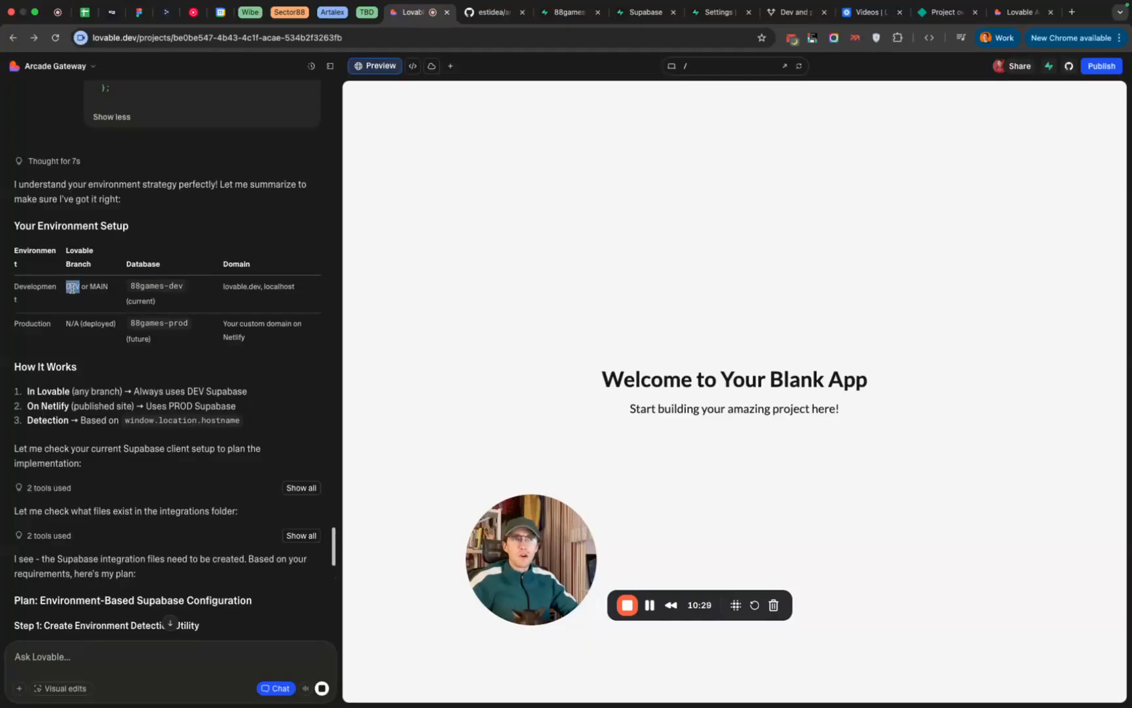
- Check which GitHub branch the project works on in its GitHub settings, and close the settings
{"action": "left_click", "coordinate": [87, 70]}
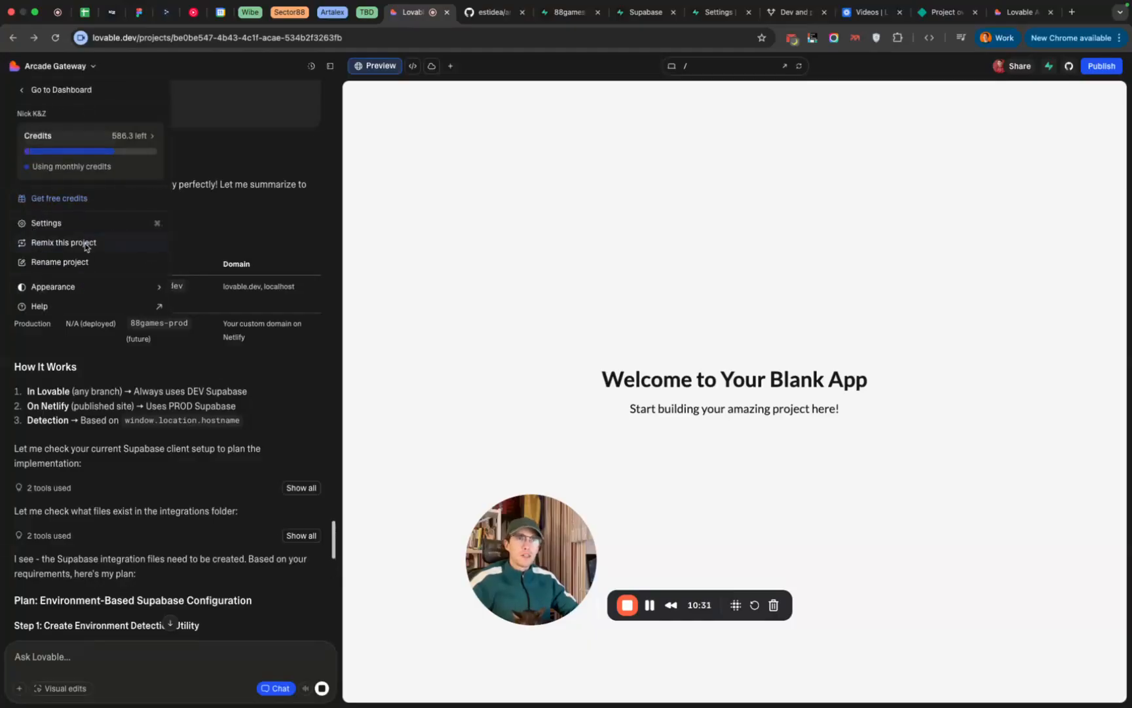
{"action": "left_click", "coordinate": [64, 226]}
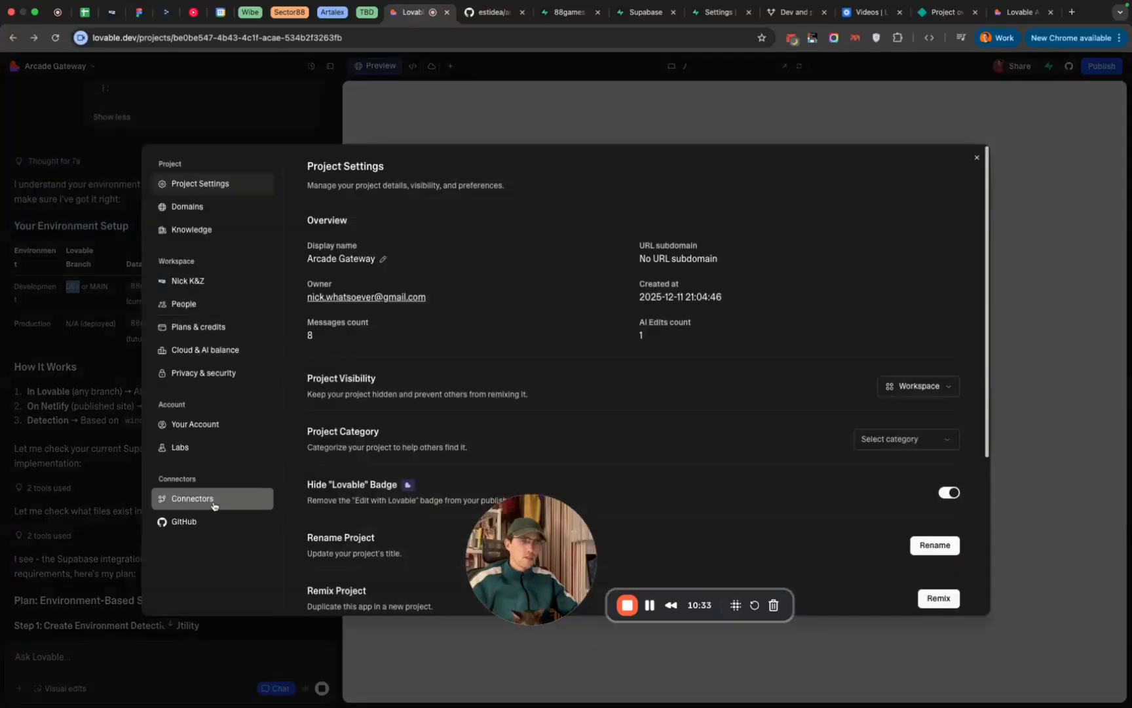
{"action": "left_click", "coordinate": [209, 521]}
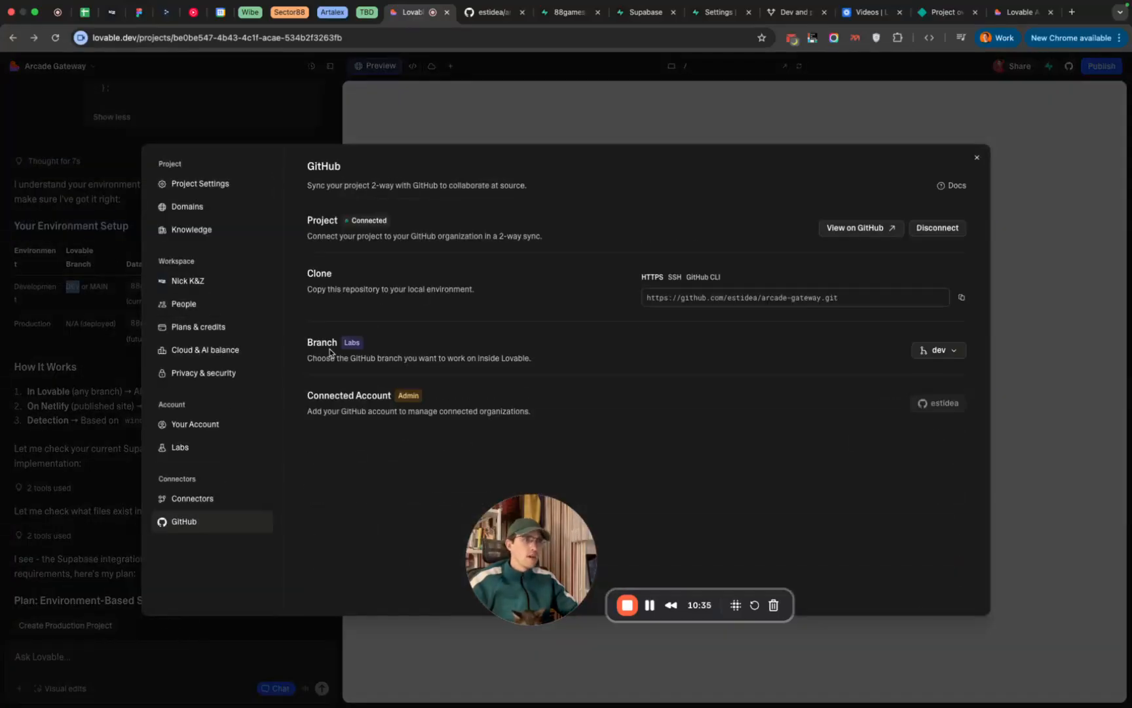
{"action": "left_click", "coordinate": [977, 158]}
- Read Lovable's environment-based Supabase configuration plan through to the production credentials it asks for
{"action": "scroll", "coordinate": [137, 327], "scroll_direction": "down", "scroll_amount": 4}
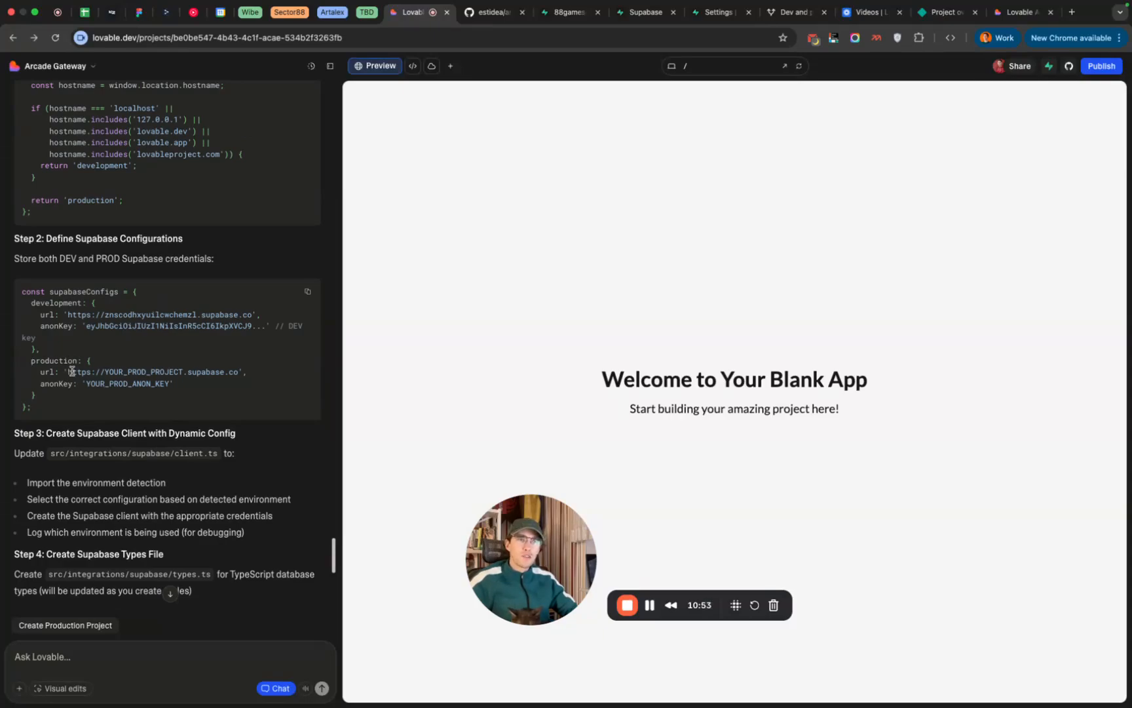
{"action": "left_click_drag", "start_coordinate": [68, 371], "coordinate": [271, 373]}
{"action": "left_click", "coordinate": [64, 397]}
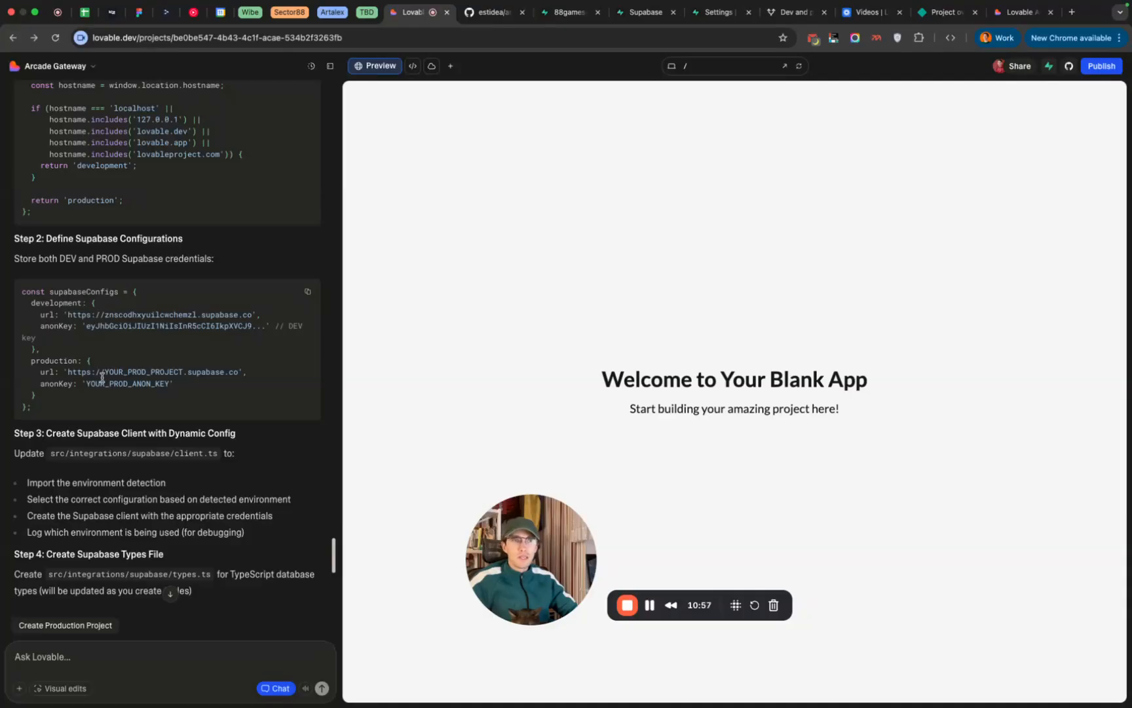
{"action": "scroll", "coordinate": [102, 378], "scroll_direction": "down", "scroll_amount": 5}
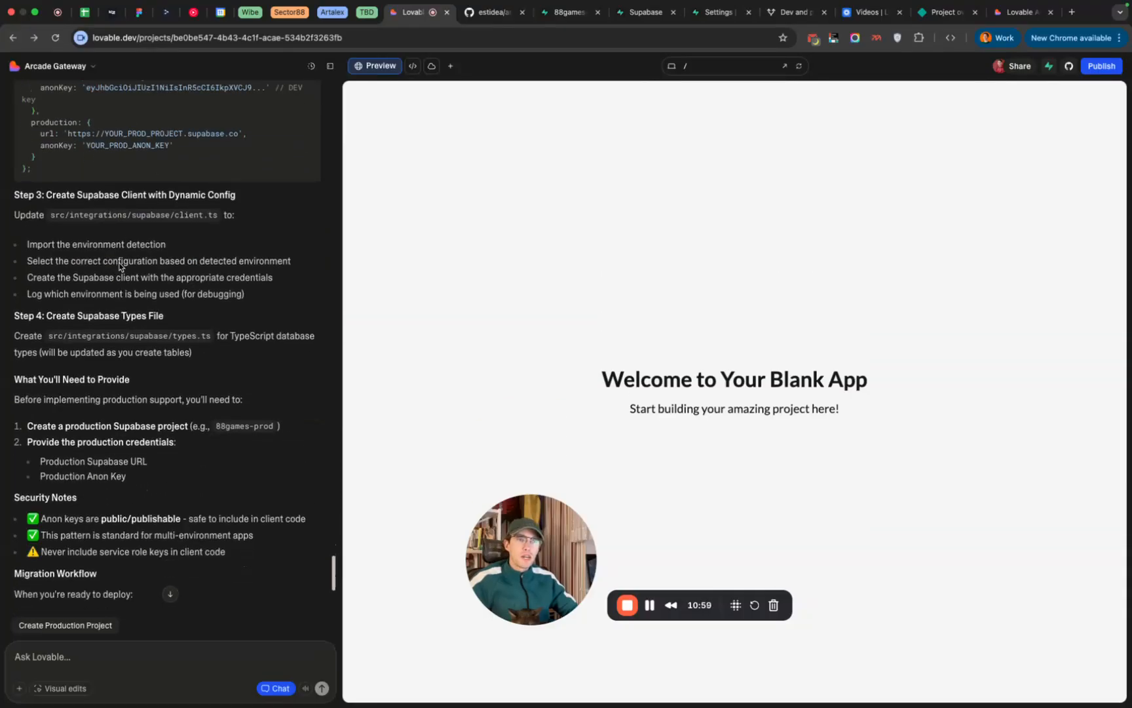
{"action": "scroll", "coordinate": [119, 265], "scroll_direction": "down", "scroll_amount": 6}
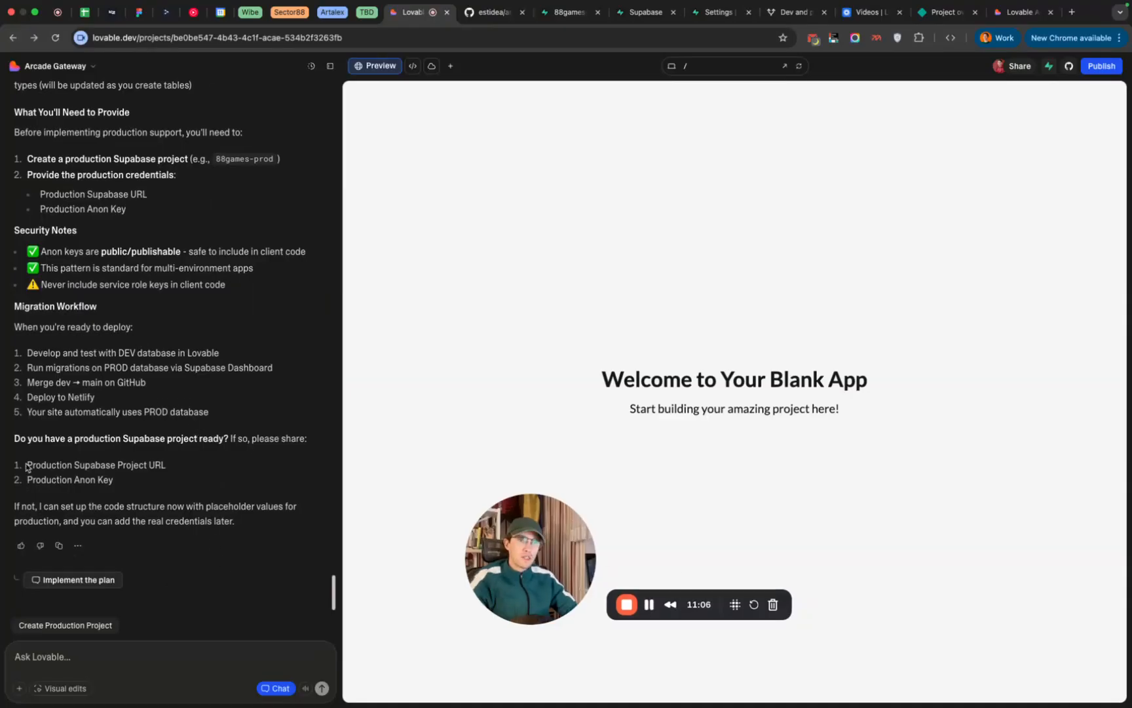
- Paste the production Supabase anon key and project URL into the chat, cut the key out and number the URL as item 1
{"action": "left_click", "coordinate": [103, 658]}
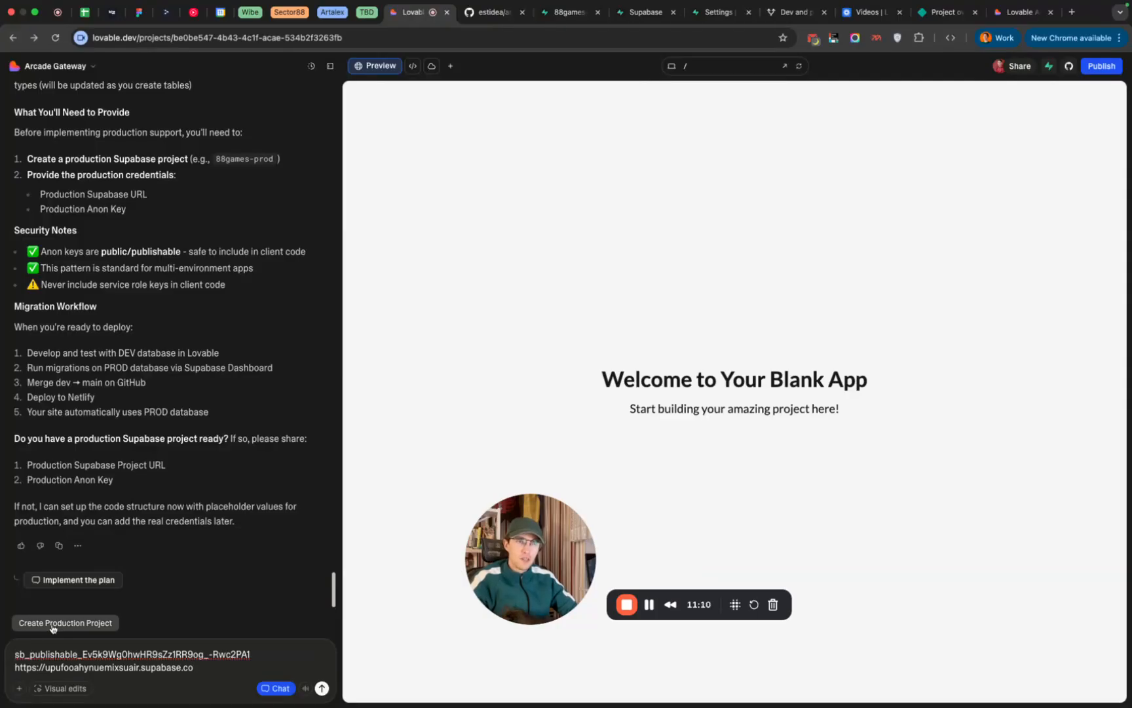
{"action": "left_click_drag", "start_coordinate": [262, 654], "coordinate": [159, 646]}
{"action": "key", "text": "cmd+x"}
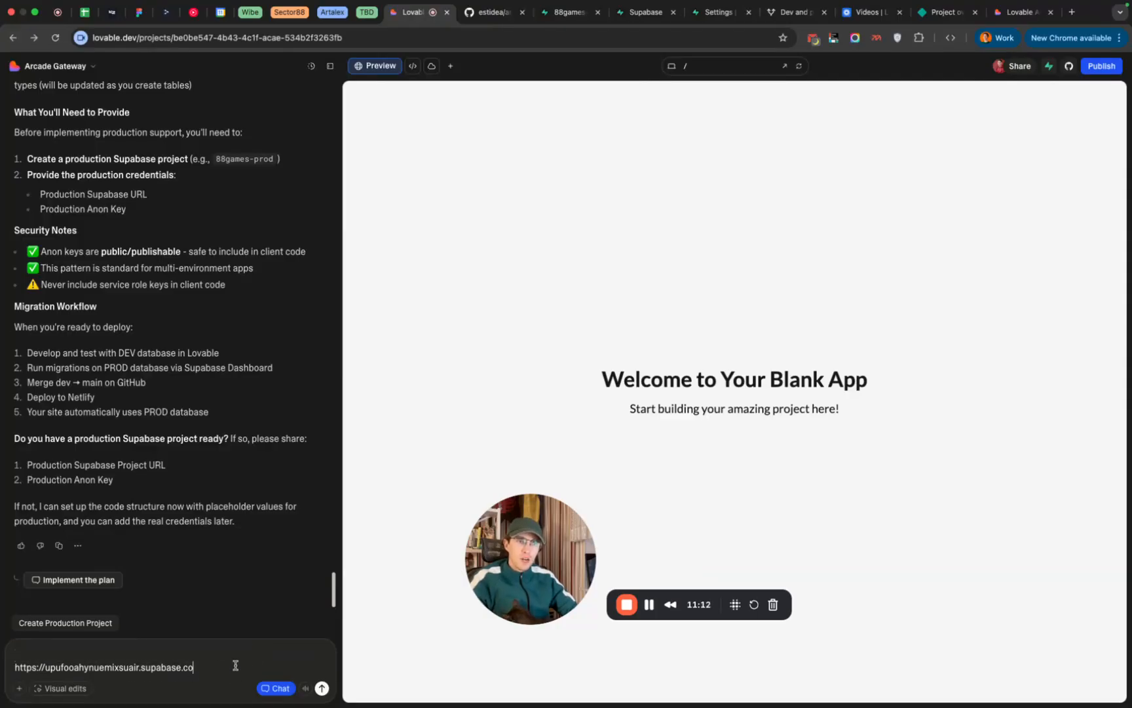
{"action": "left_click", "coordinate": [13, 667]}
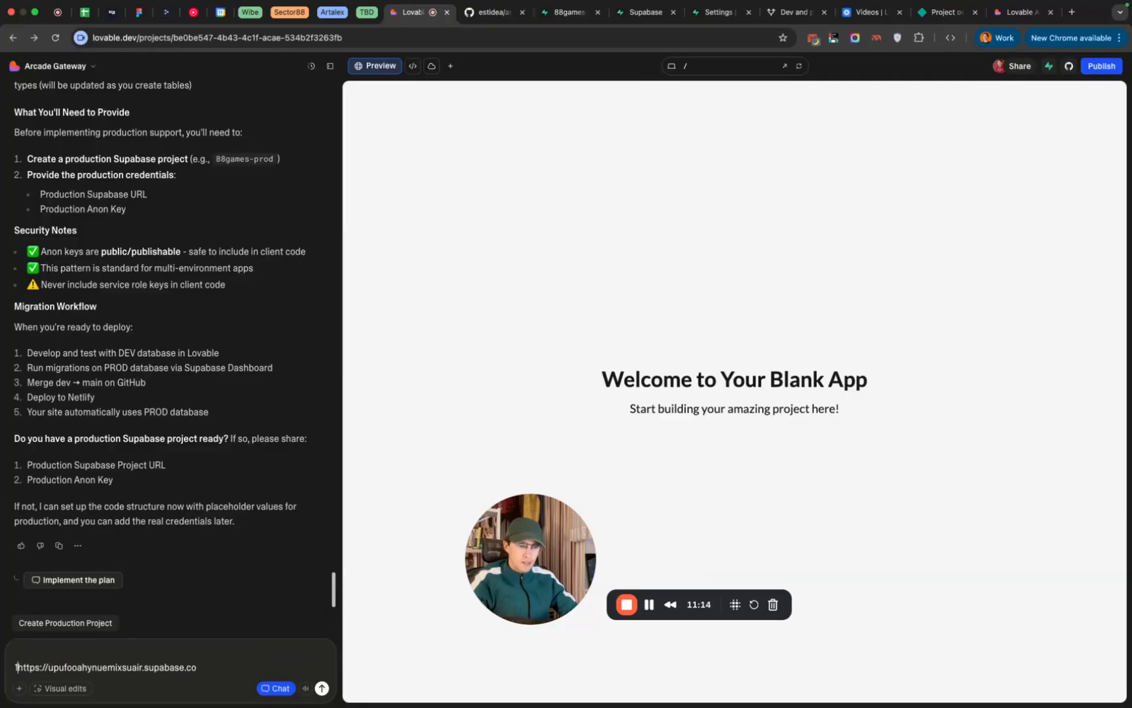
{"action": "type", "text": "1."}
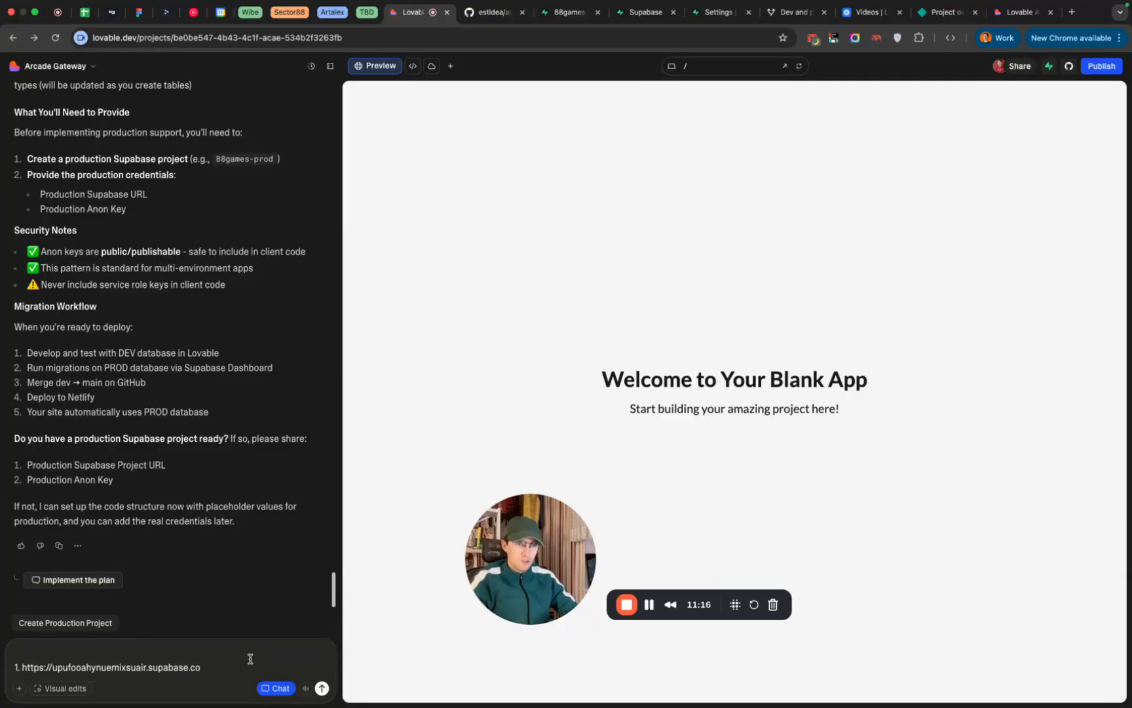
- Add the production anon key as item 2 below the project URL, remove the empty line and send the message
{"action": "left_click", "coordinate": [240, 667]}
{"action": "key", "text": "shift+Return"}
{"action": "type", "text": "2."}
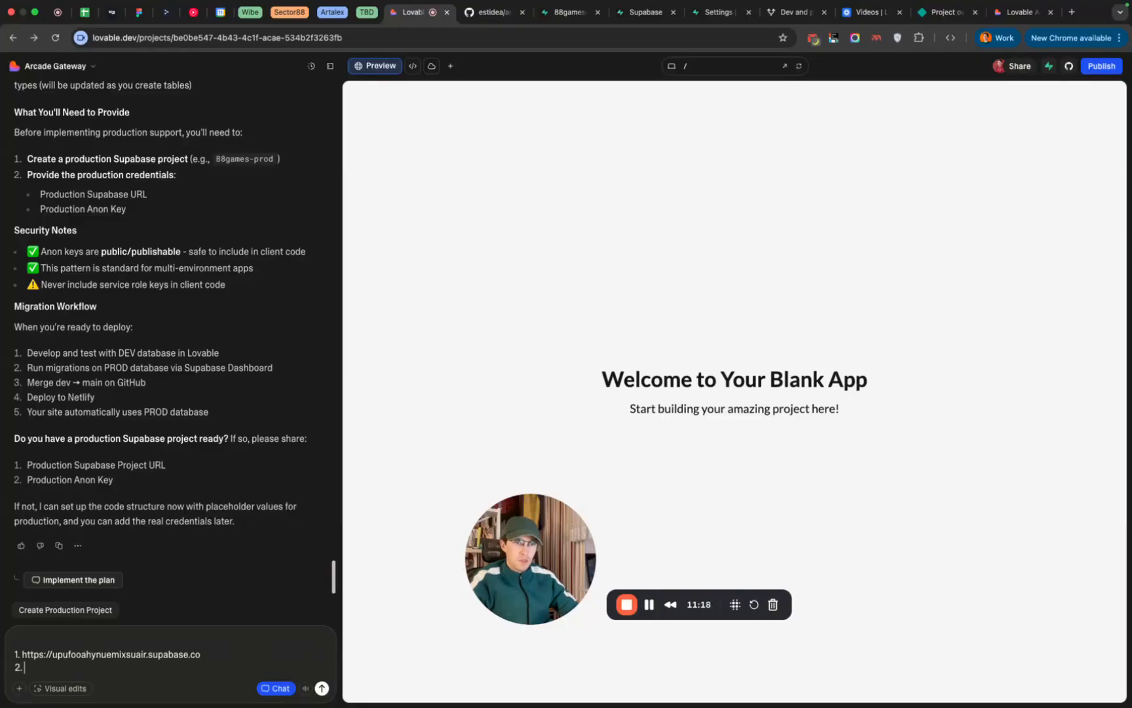
{"action": "key", "text": "super+v"}
{"action": "key", "text": "BackSpace"}
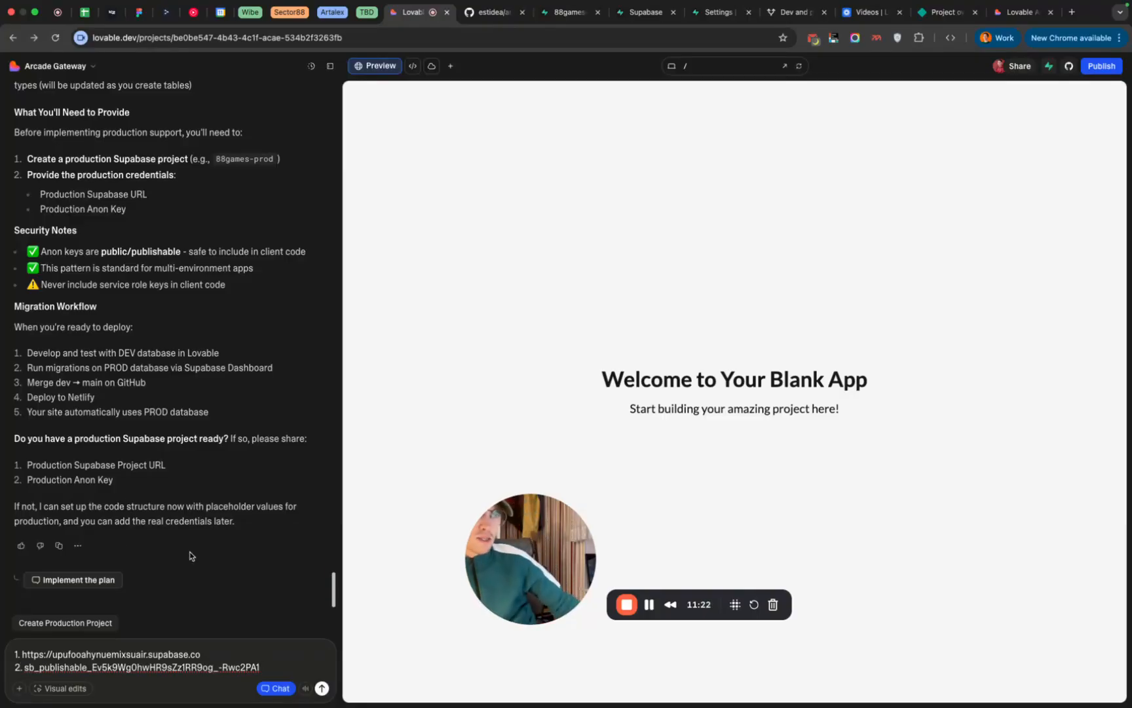
{"action": "key", "text": "Return"}
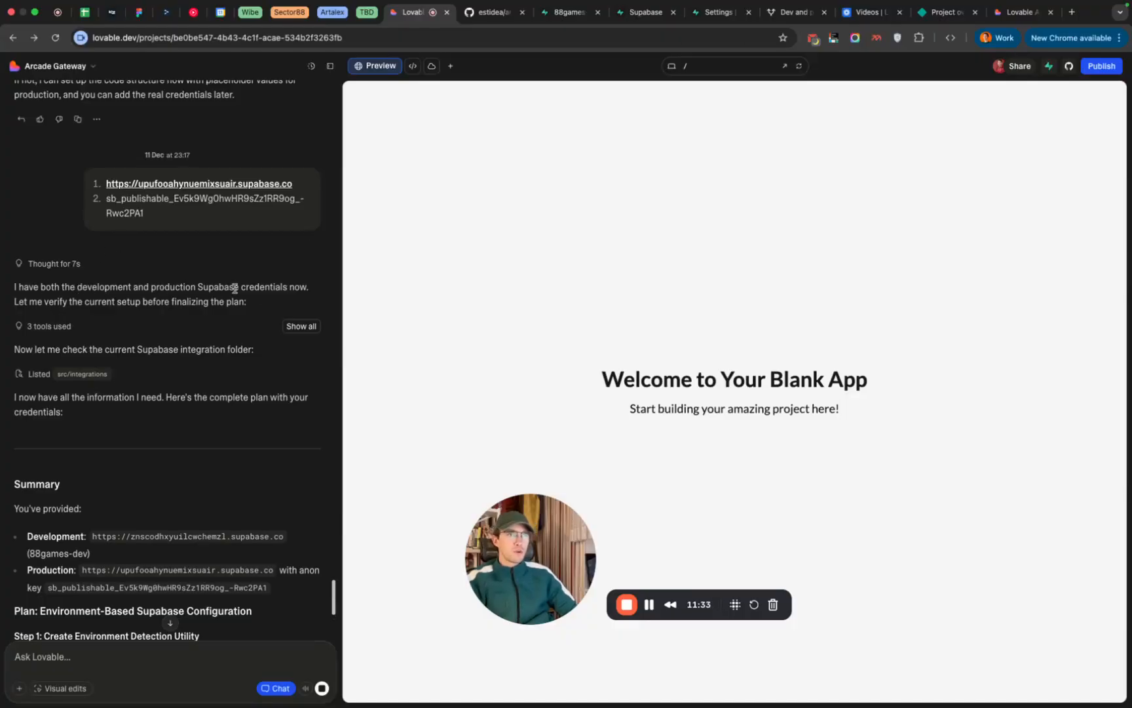
- Review the development and production Supabase details in the Summary of Lovable's completed plan
{"action": "scroll", "coordinate": [133, 342], "scroll_direction": "down", "scroll_amount": 3}
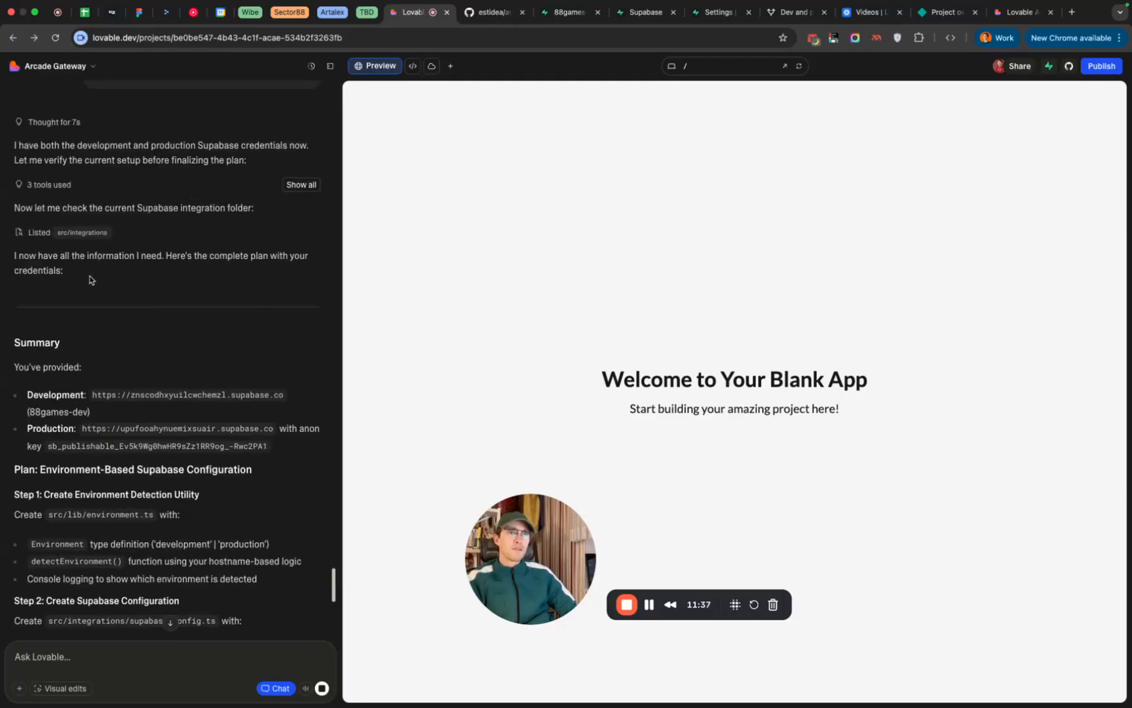
{"action": "scroll", "coordinate": [89, 280], "scroll_direction": "down", "scroll_amount": 3}
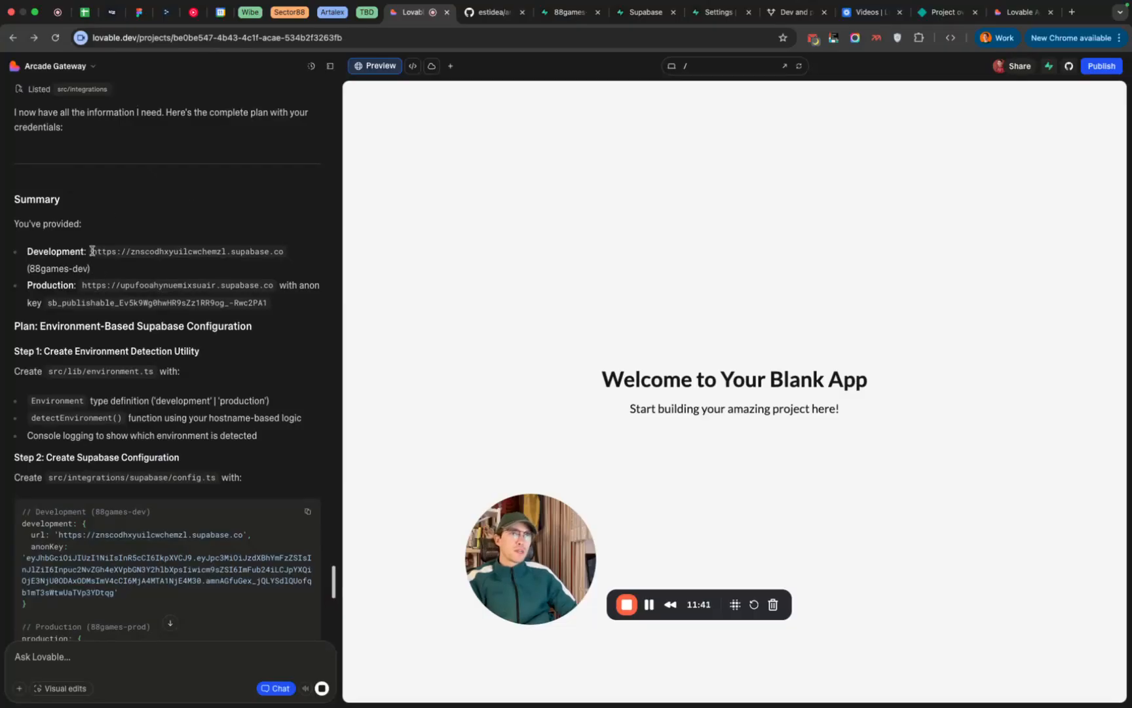
{"action": "left_click_drag", "start_coordinate": [92, 251], "coordinate": [292, 252]}
{"action": "left_click_drag", "start_coordinate": [90, 268], "coordinate": [31, 269]}
{"action": "left_click", "coordinate": [55, 285]}
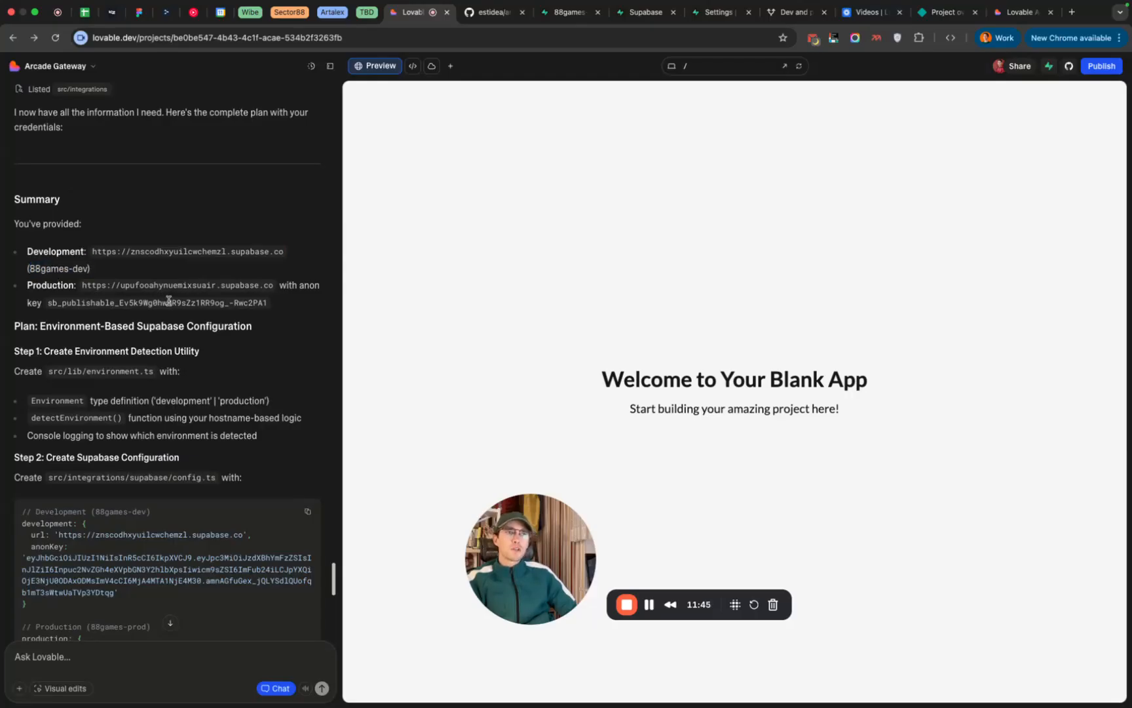
- Check the rest of the environment-based Supabase plan, have Lovable implement it and request a fix for the build error
{"action": "left_click_drag", "start_coordinate": [82, 285], "coordinate": [52, 275]}
{"action": "left_click", "coordinate": [102, 290]}
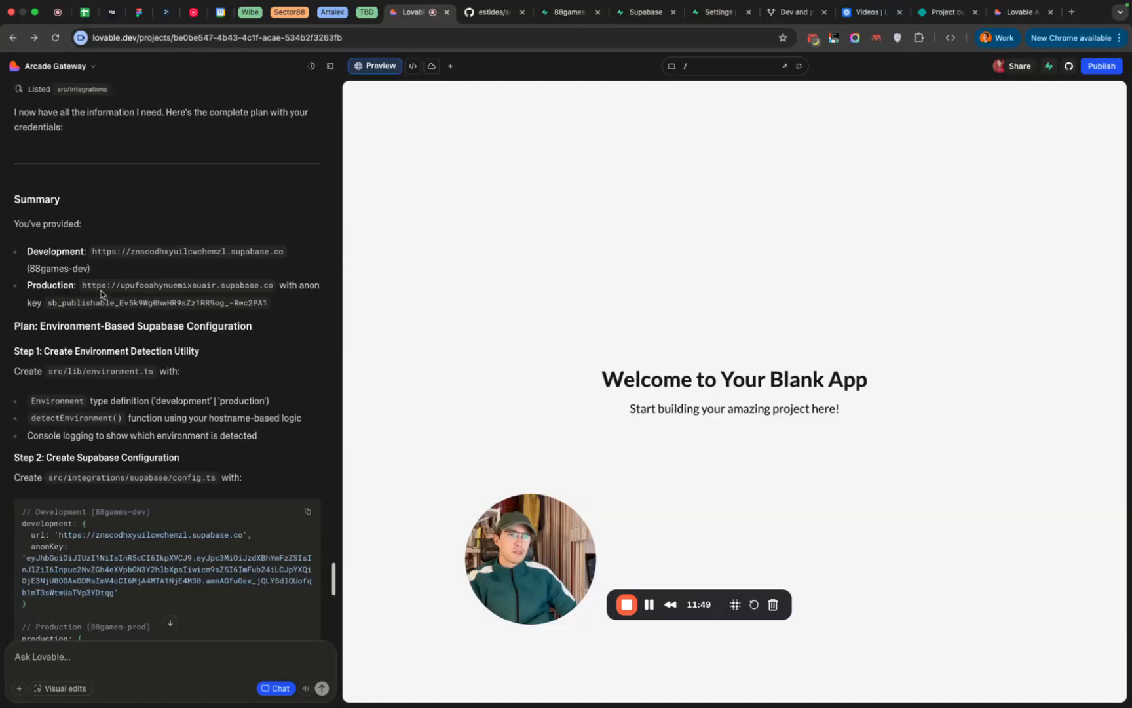
{"action": "scroll", "coordinate": [106, 296], "scroll_direction": "down", "scroll_amount": 5}
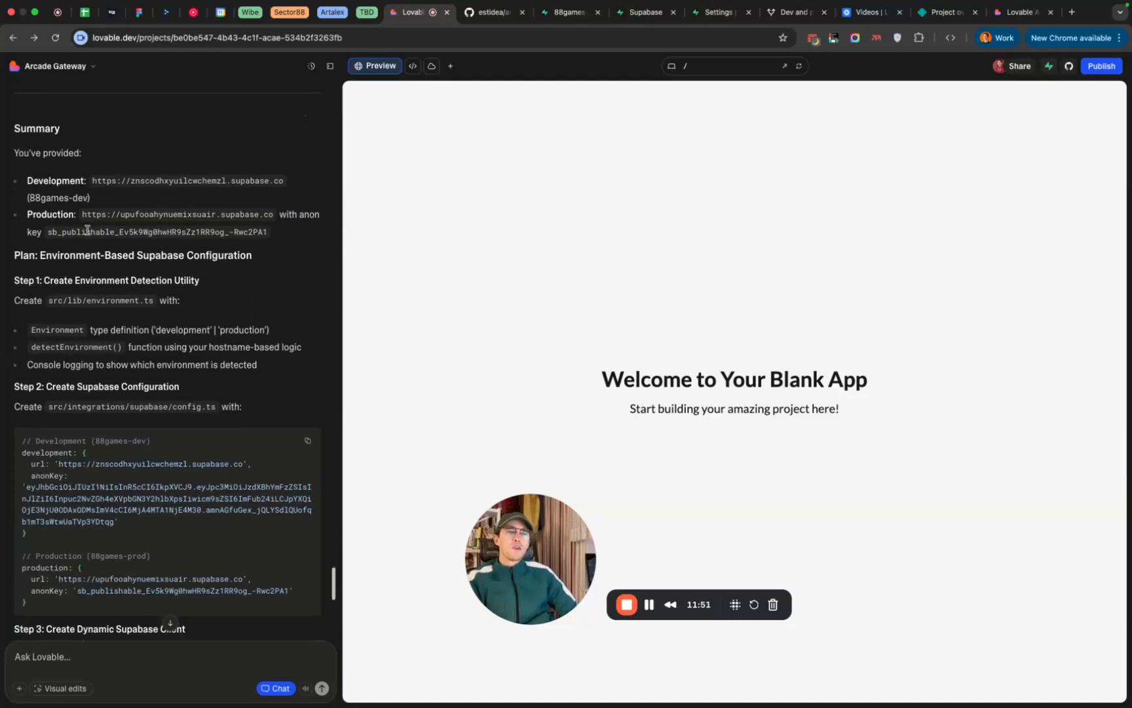
{"action": "scroll", "coordinate": [107, 250], "scroll_direction": "down", "scroll_amount": 15}
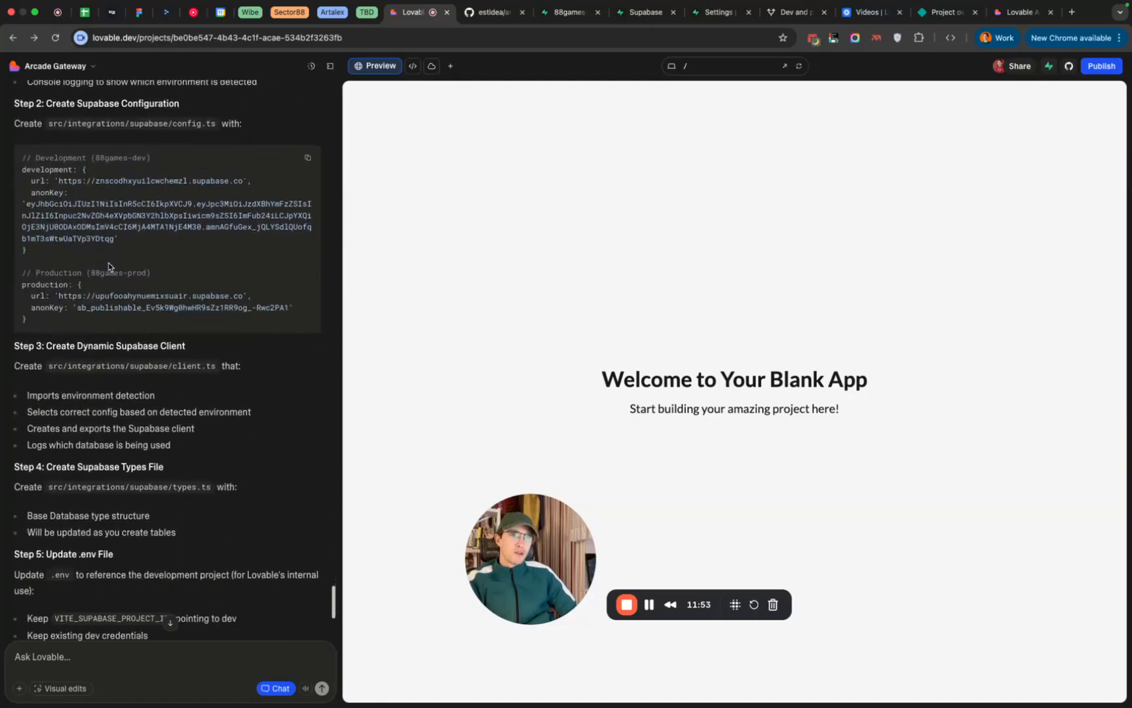
{"action": "scroll", "coordinate": [108, 208], "scroll_direction": "down", "scroll_amount": 3}
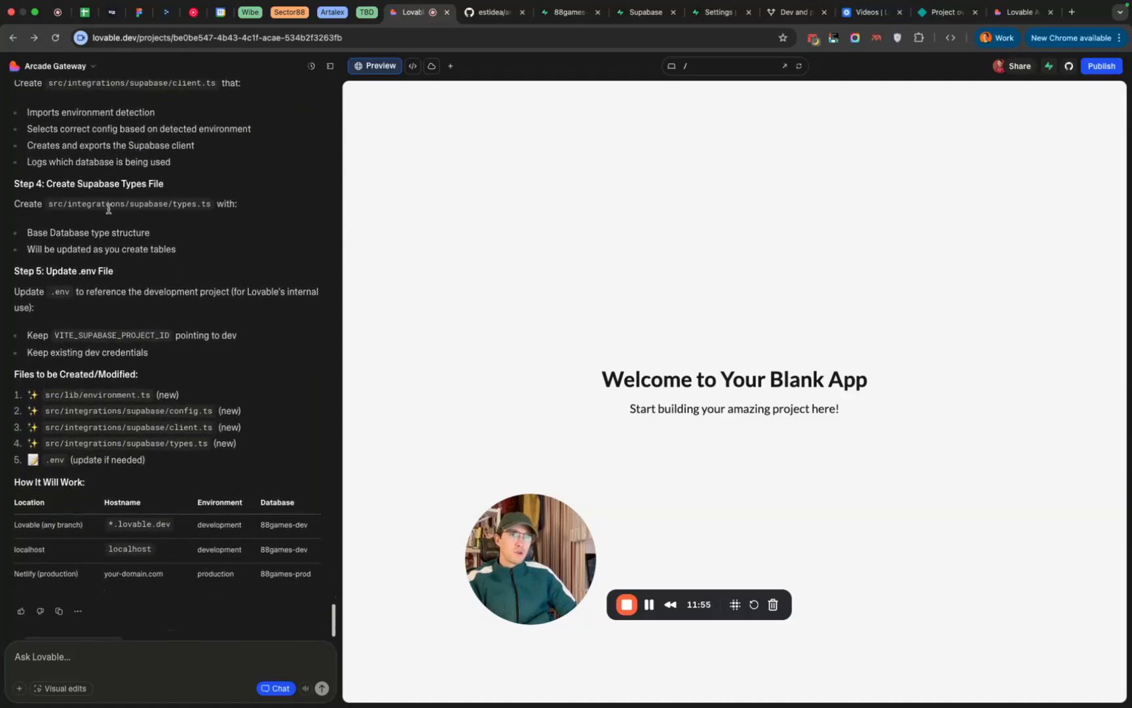
{"action": "scroll", "coordinate": [110, 277], "scroll_direction": "down", "scroll_amount": 2}
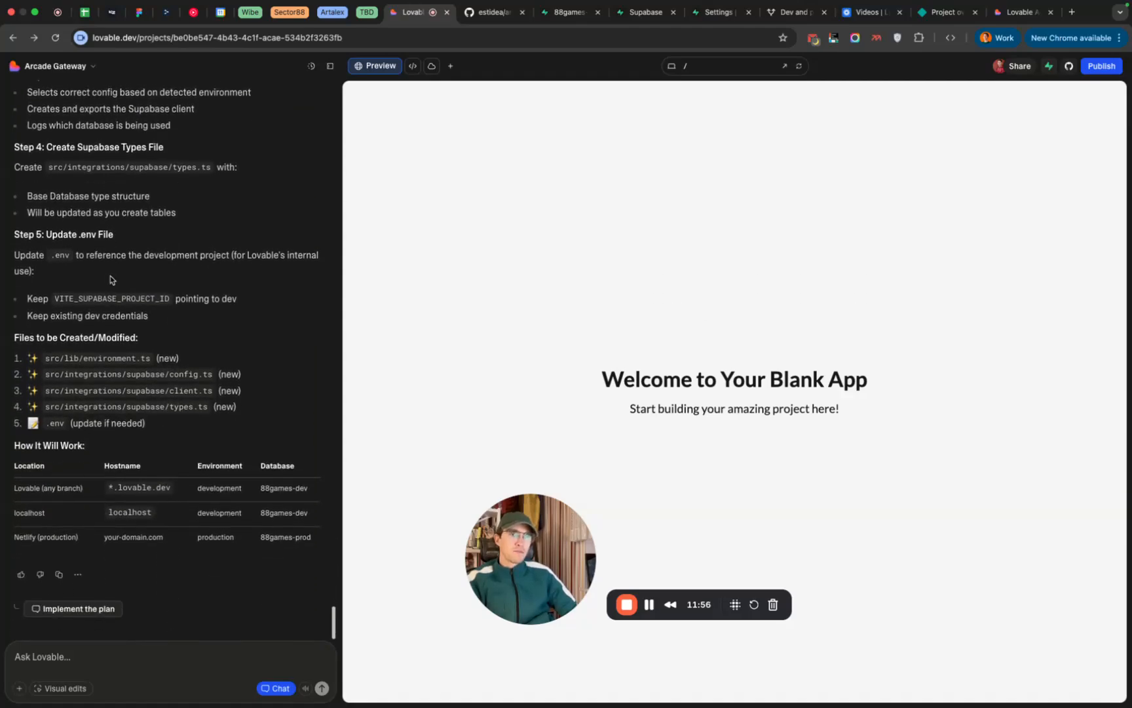
{"action": "left_click", "coordinate": [79, 608]}
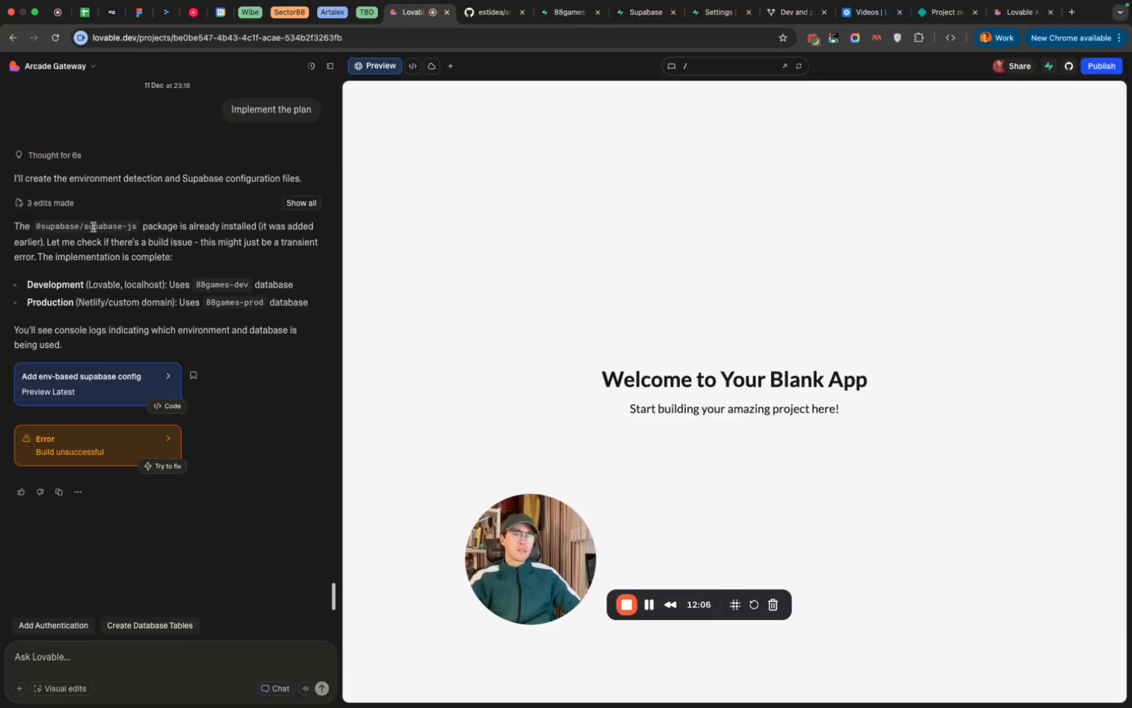
{"action": "left_click", "coordinate": [164, 467]}
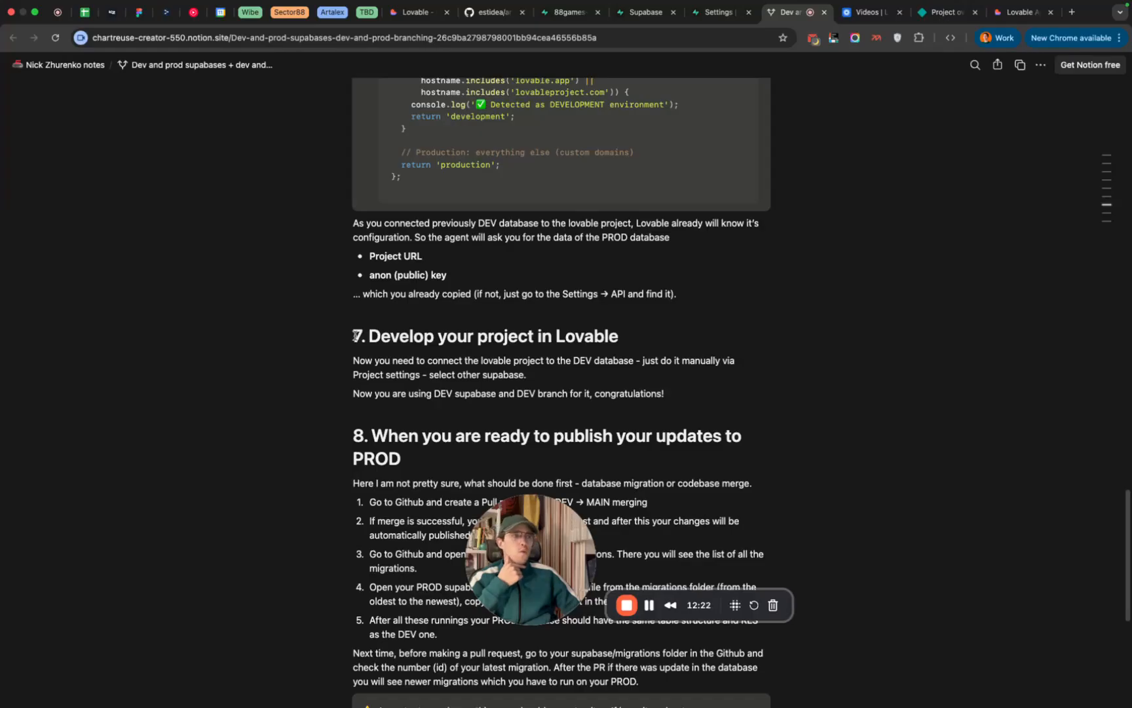
- Read section 7 of the Notion guide on developing the project in Lovable with the DEV database
{"action": "left_click_drag", "start_coordinate": [355, 335], "coordinate": [681, 393]}
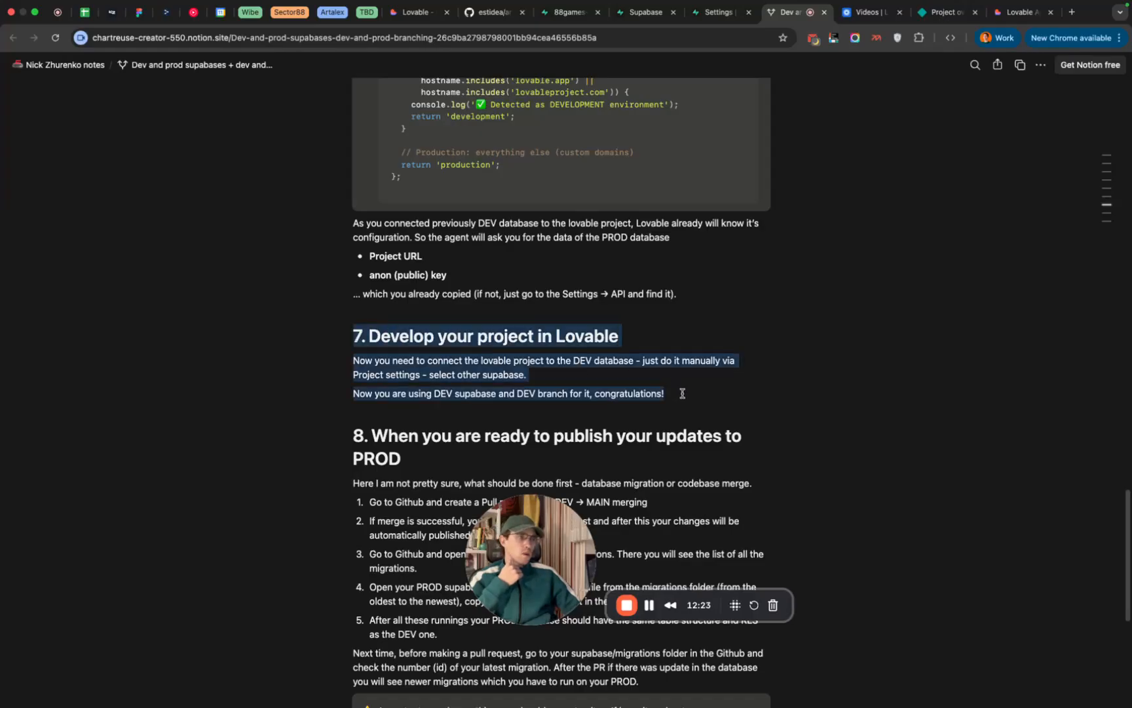
{"action": "left_click", "coordinate": [601, 390]}
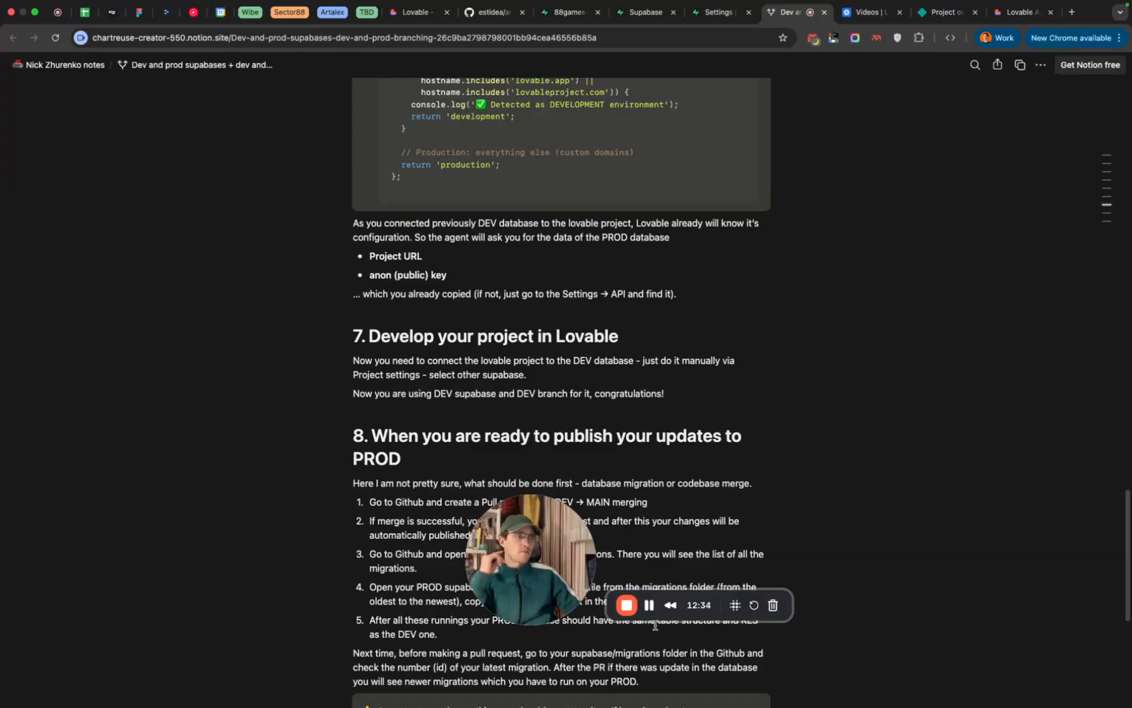
{"action": "left_click", "coordinate": [649, 604]}
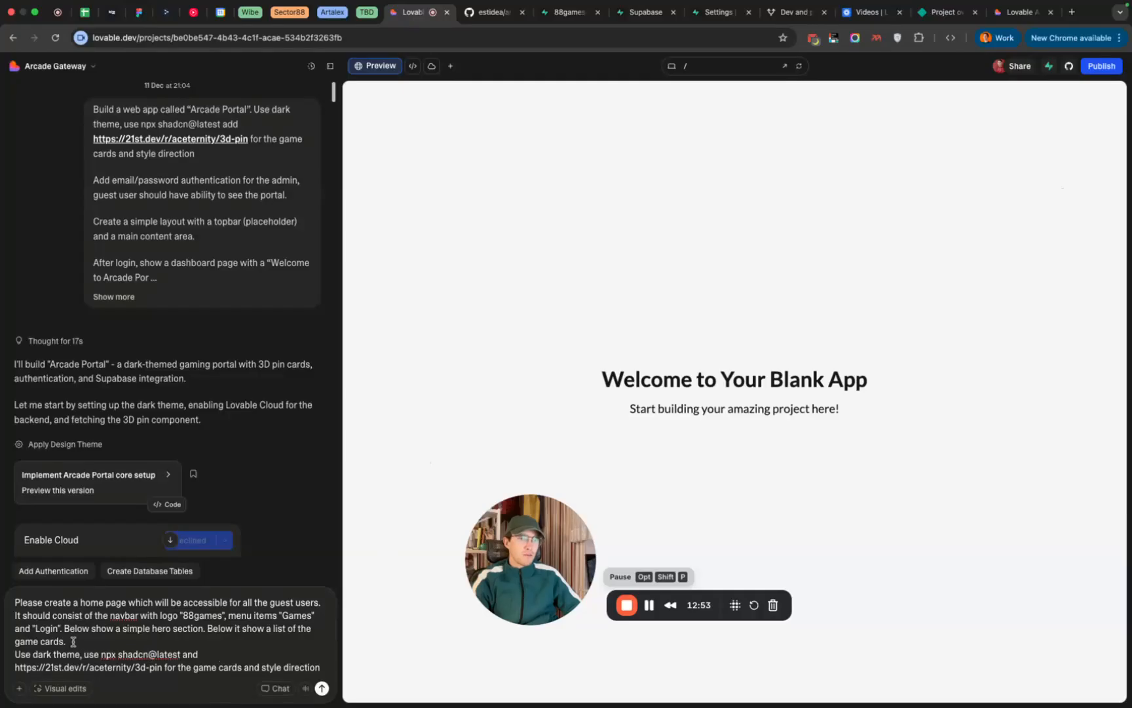
- Request a dark guest home page in Lovable with an "88games" navbar, Games and Login items, hero section and 3d-pin game cards, then inspect its preview
{"action": "left_click", "coordinate": [321, 687]}
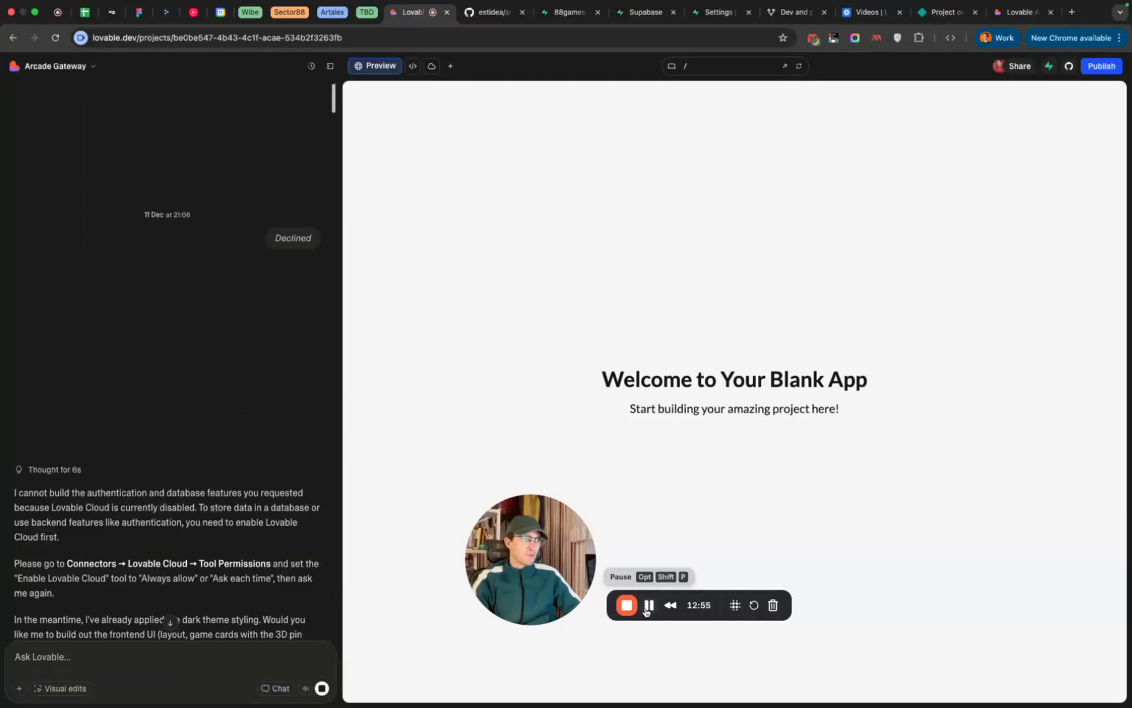
{"action": "left_click", "coordinate": [648, 606]}
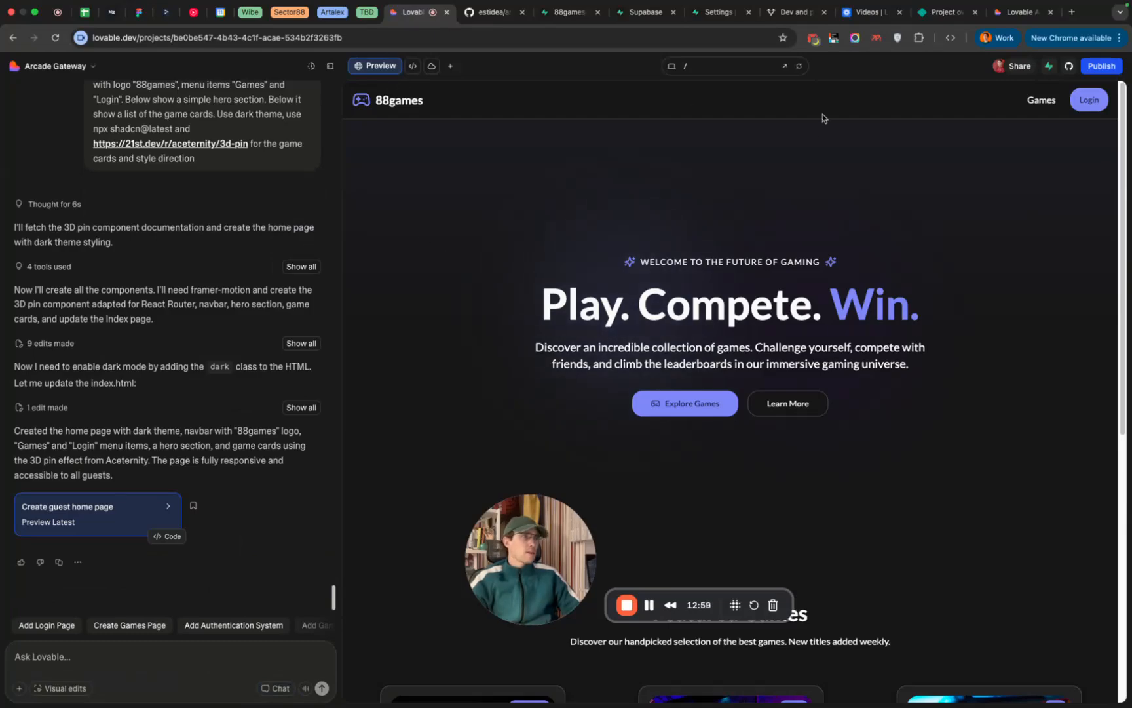
{"action": "scroll", "coordinate": [823, 118], "scroll_direction": "down", "scroll_amount": 2}
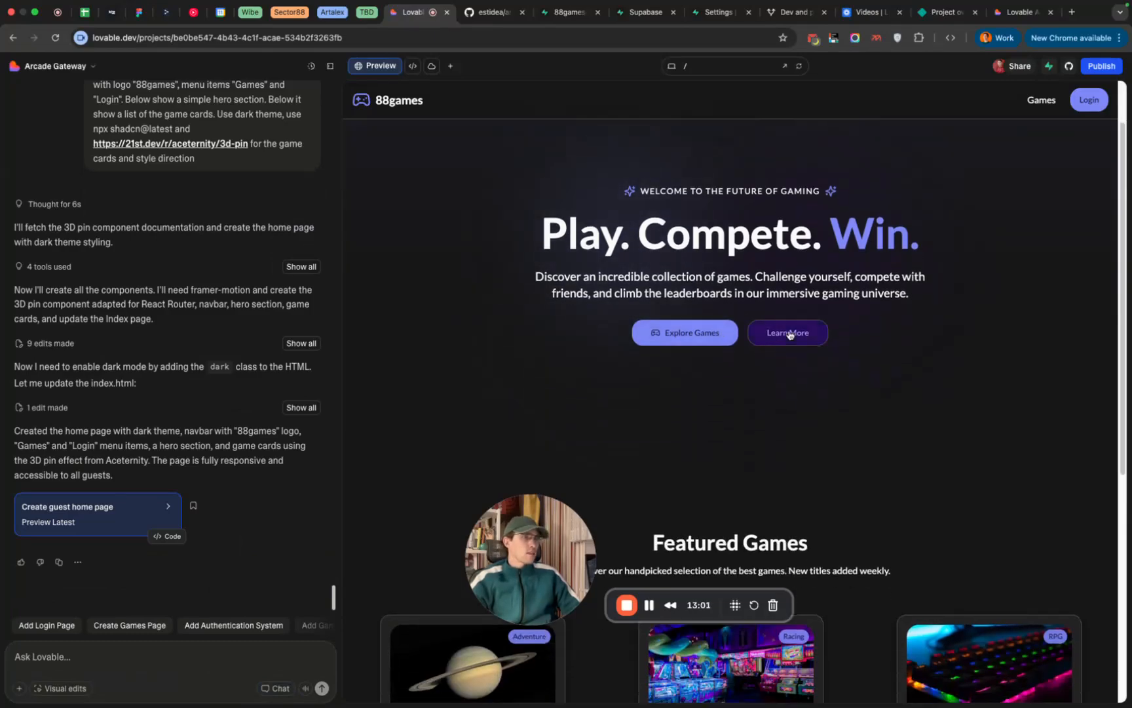
{"action": "scroll", "coordinate": [698, 316], "scroll_direction": "up", "scroll_amount": 2}
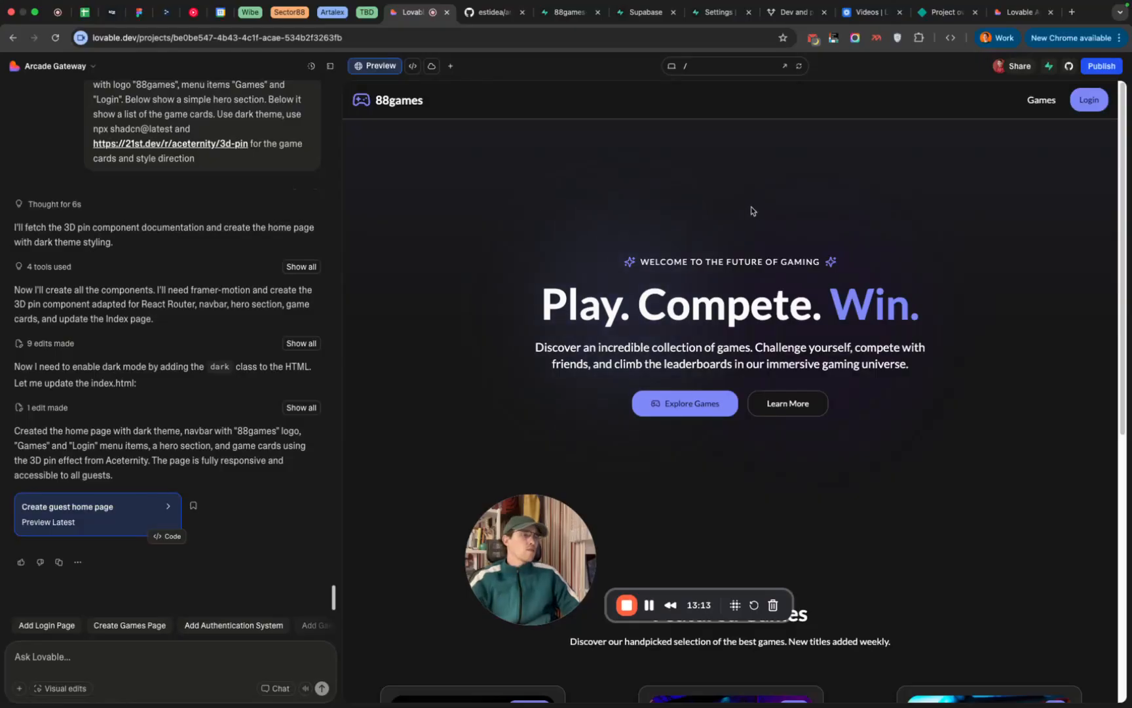
{"action": "scroll", "coordinate": [721, 262], "scroll_direction": "down", "scroll_amount": 7}
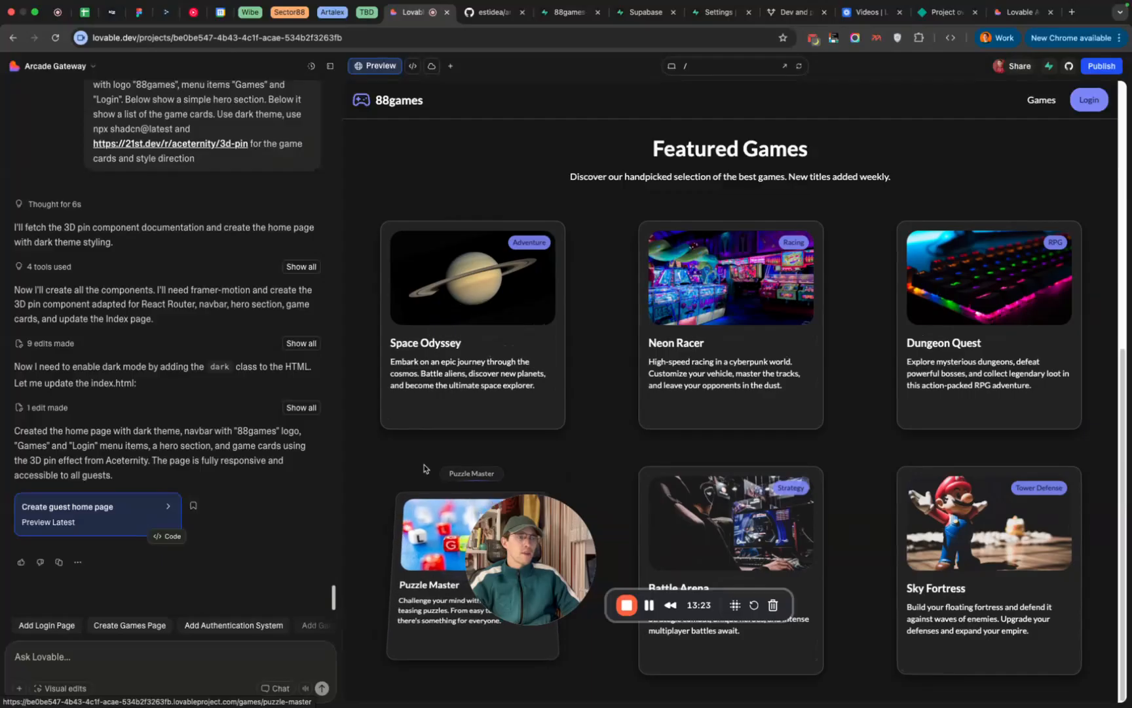
- Ask Lovable for a games table with title, description, genre and thumbnail, 3 first entries, and those games on the home page instead of hardcoded ones
{"action": "type", "text": "Please create a games table. It should have the next fields: - title - description - genre - thumbnail Make 3 first game entries. Show those games on the home page instead of hardcoded"}
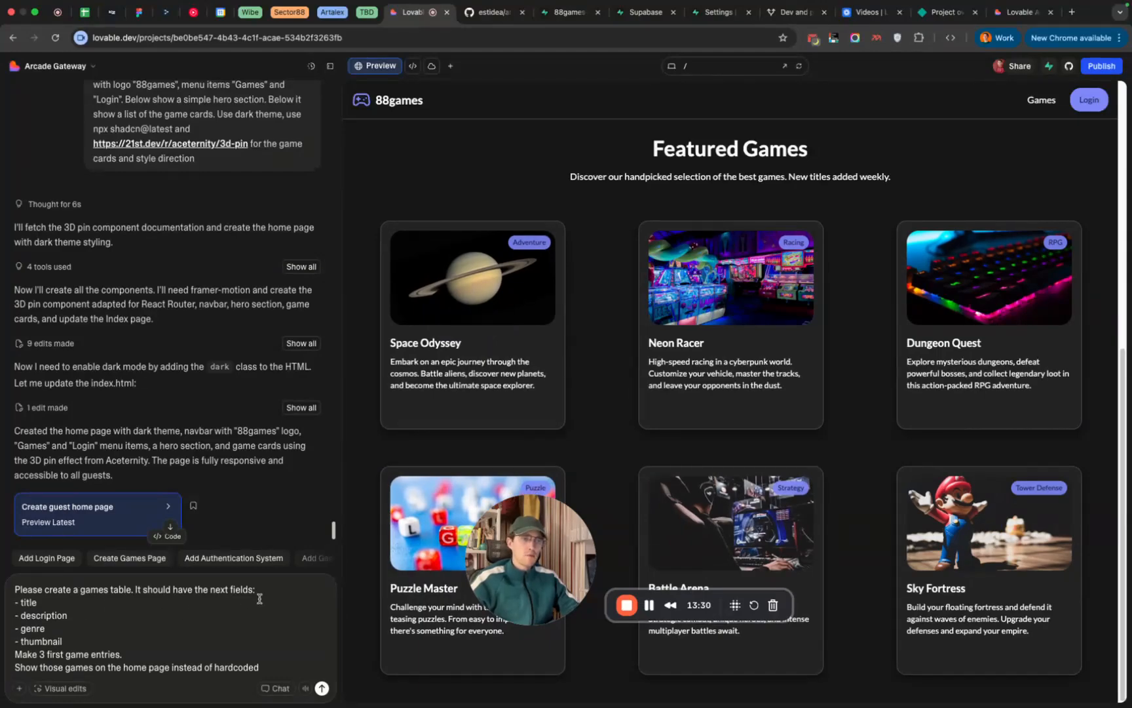
{"action": "left_click", "coordinate": [78, 636]}
{"action": "left_click_drag", "start_coordinate": [82, 640], "coordinate": [5, 608]}
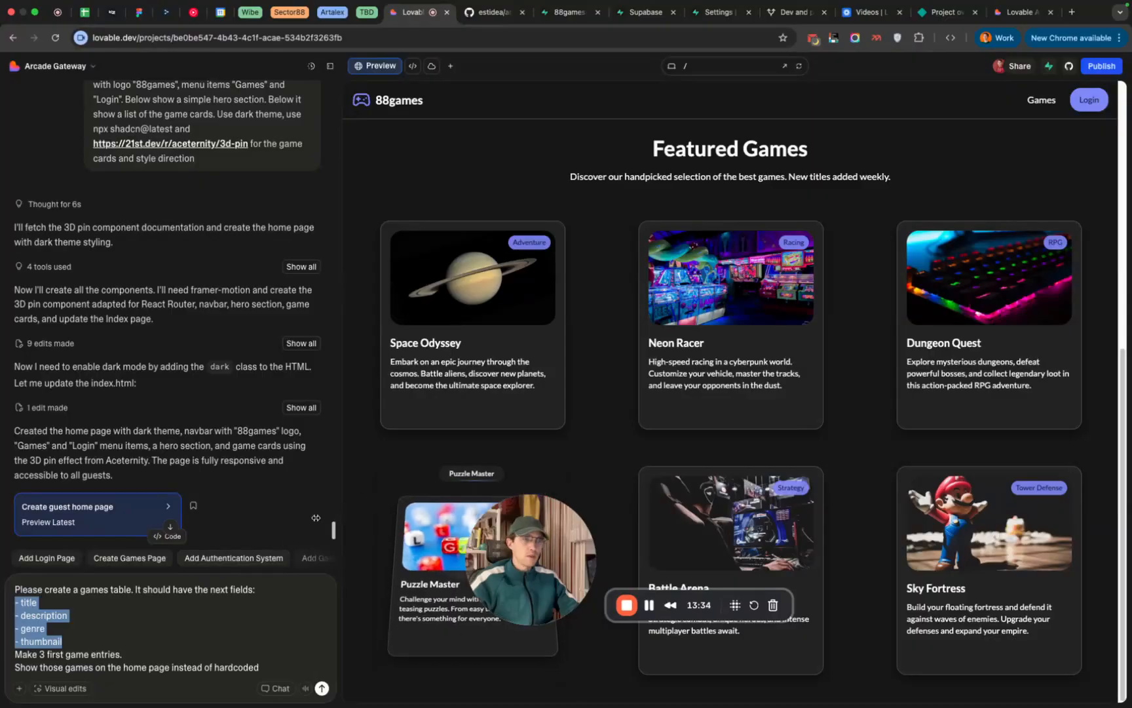
{"action": "left_click_drag", "start_coordinate": [122, 653], "coordinate": [8, 657]}
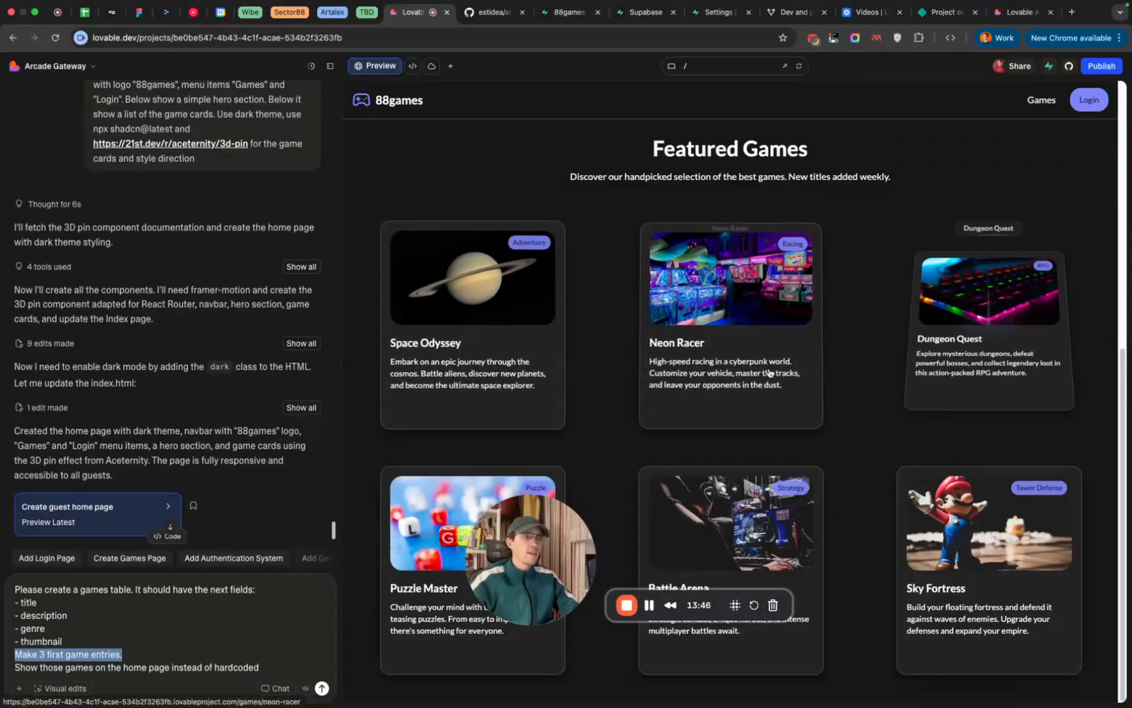
{"action": "left_click", "coordinate": [65, 667]}
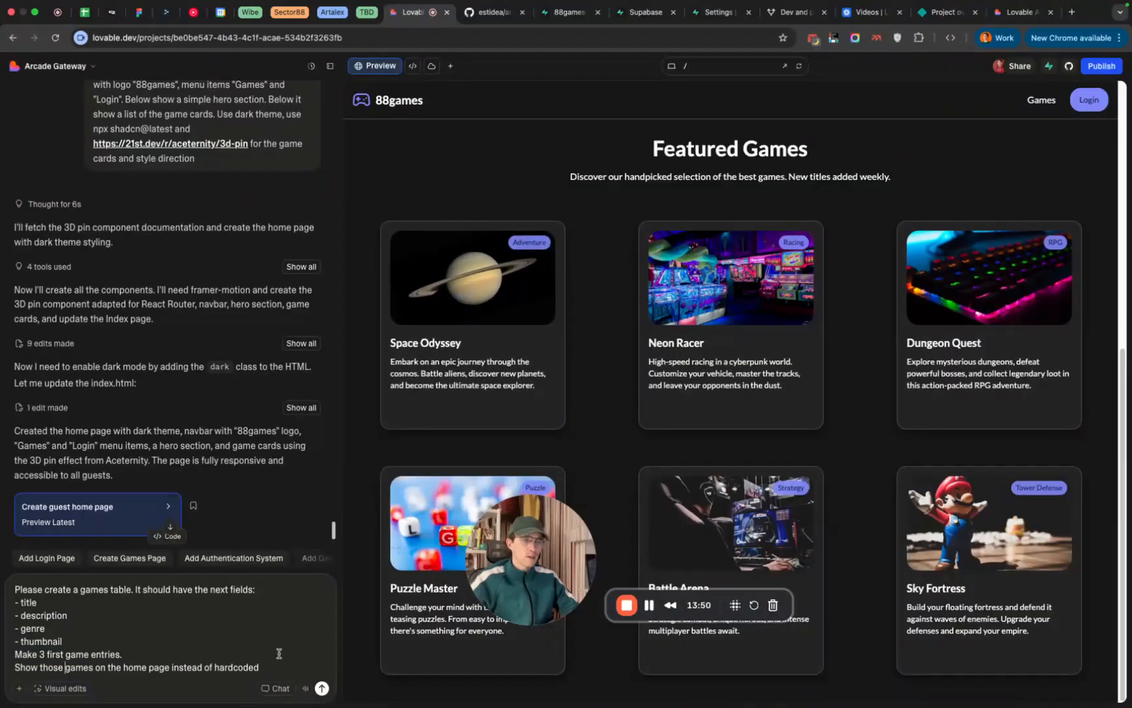
{"action": "left_click", "coordinate": [321, 688]}
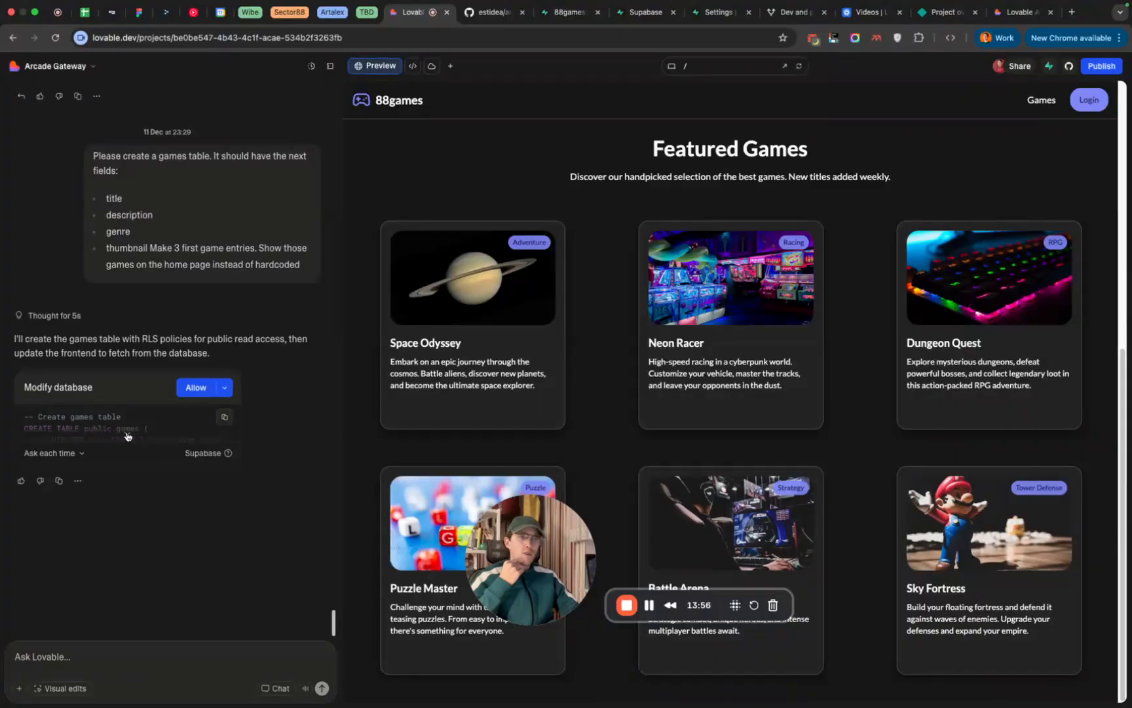
- Review the full SQL for the games table, its read policy and initial entries, and allow the database modification
{"action": "left_click", "coordinate": [126, 433]}
{"action": "scroll", "coordinate": [131, 448], "scroll_direction": "down", "scroll_amount": 5}
{"action": "scroll", "coordinate": [131, 448], "scroll_direction": "down", "scroll_amount": 5}
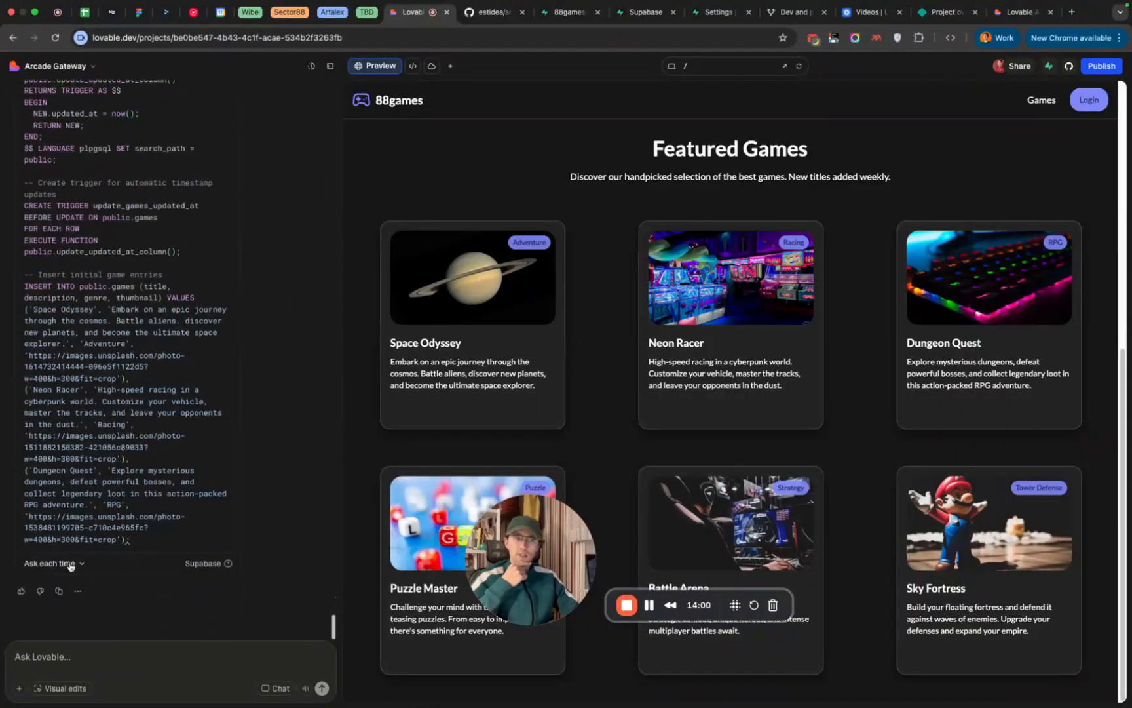
{"action": "scroll", "coordinate": [140, 490], "scroll_direction": "up", "scroll_amount": 10}
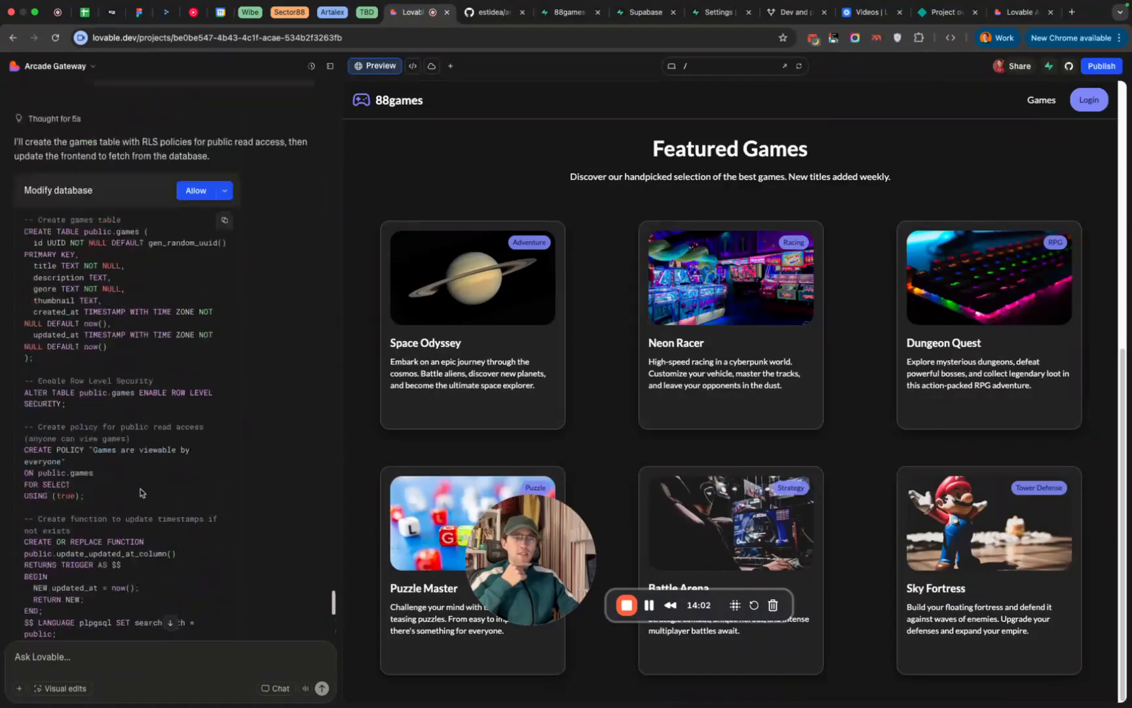
{"action": "scroll", "coordinate": [141, 492], "scroll_direction": "up", "scroll_amount": 1}
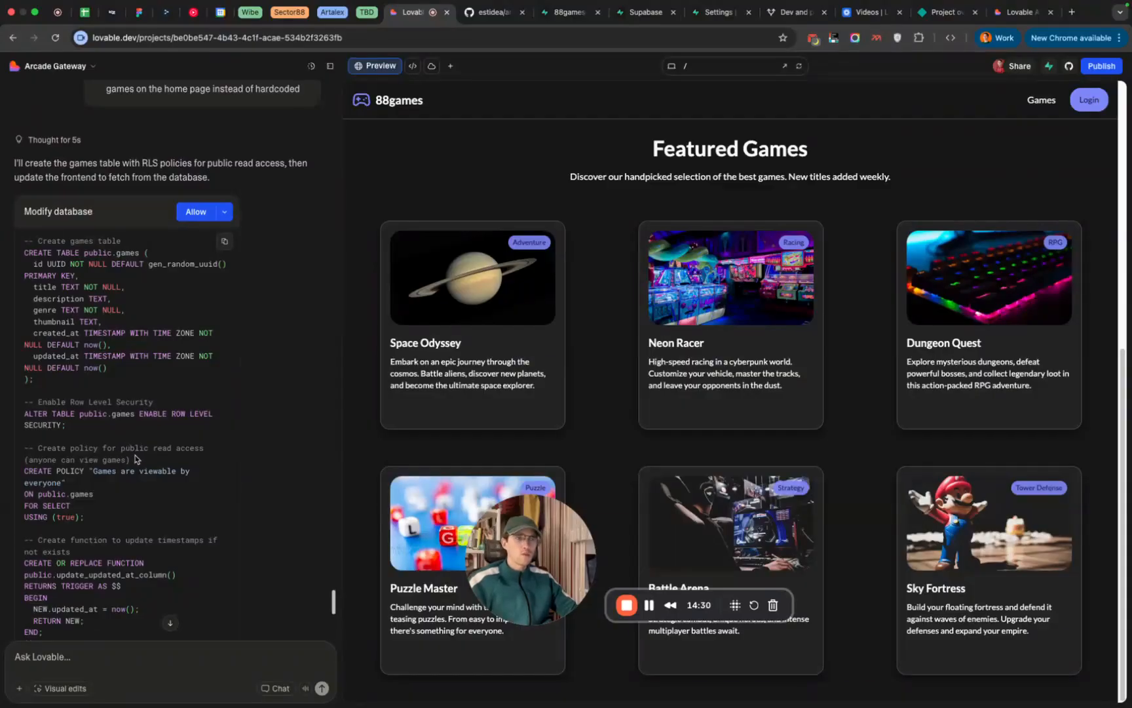
{"action": "scroll", "coordinate": [135, 458], "scroll_direction": "down", "scroll_amount": 5}
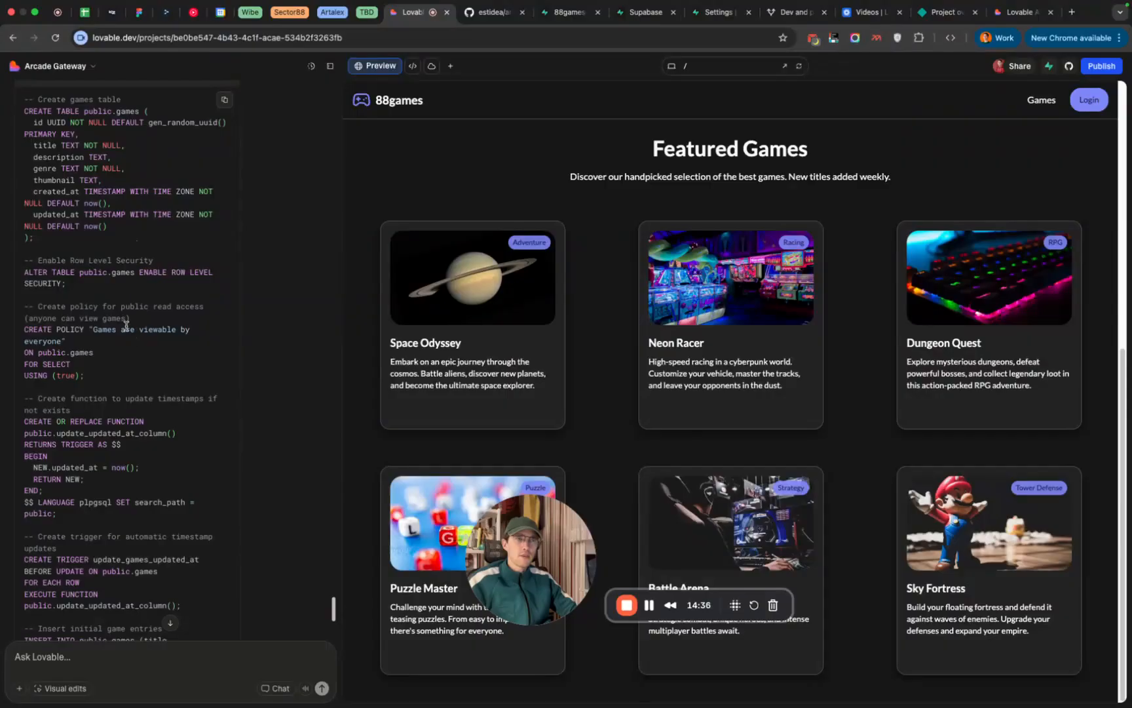
{"action": "scroll", "coordinate": [156, 375], "scroll_direction": "down", "scroll_amount": 5}
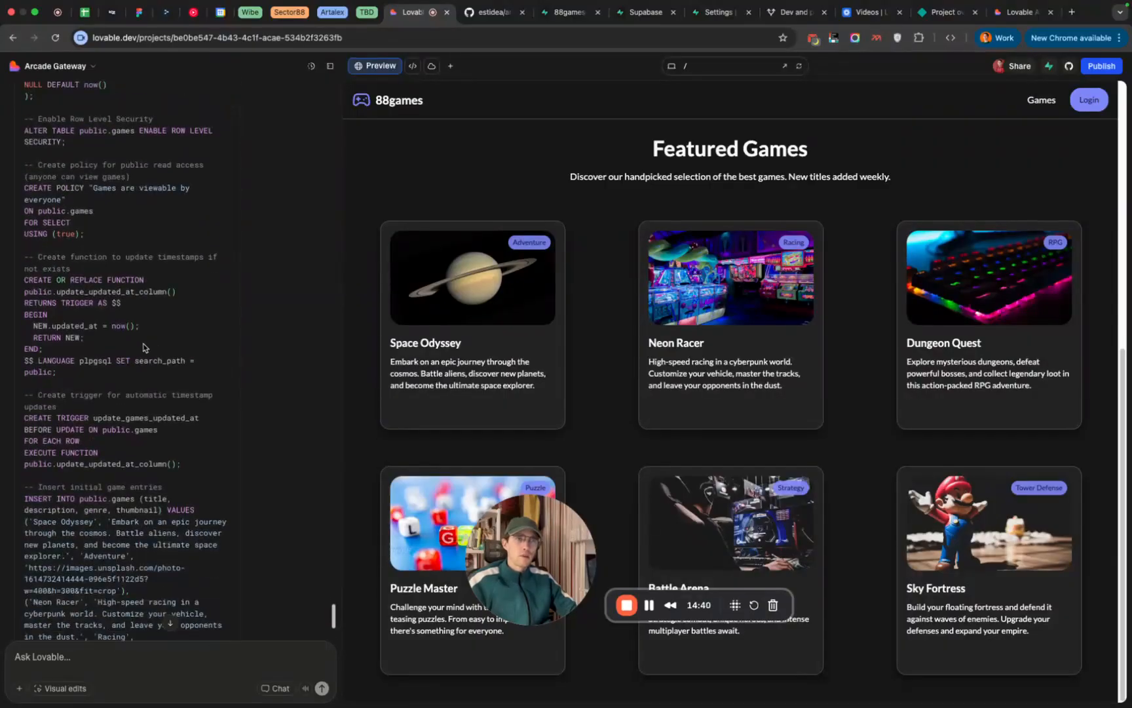
{"action": "scroll", "coordinate": [141, 350], "scroll_direction": "down", "scroll_amount": 5}
{"action": "scroll", "coordinate": [109, 362], "scroll_direction": "up", "scroll_amount": 10}
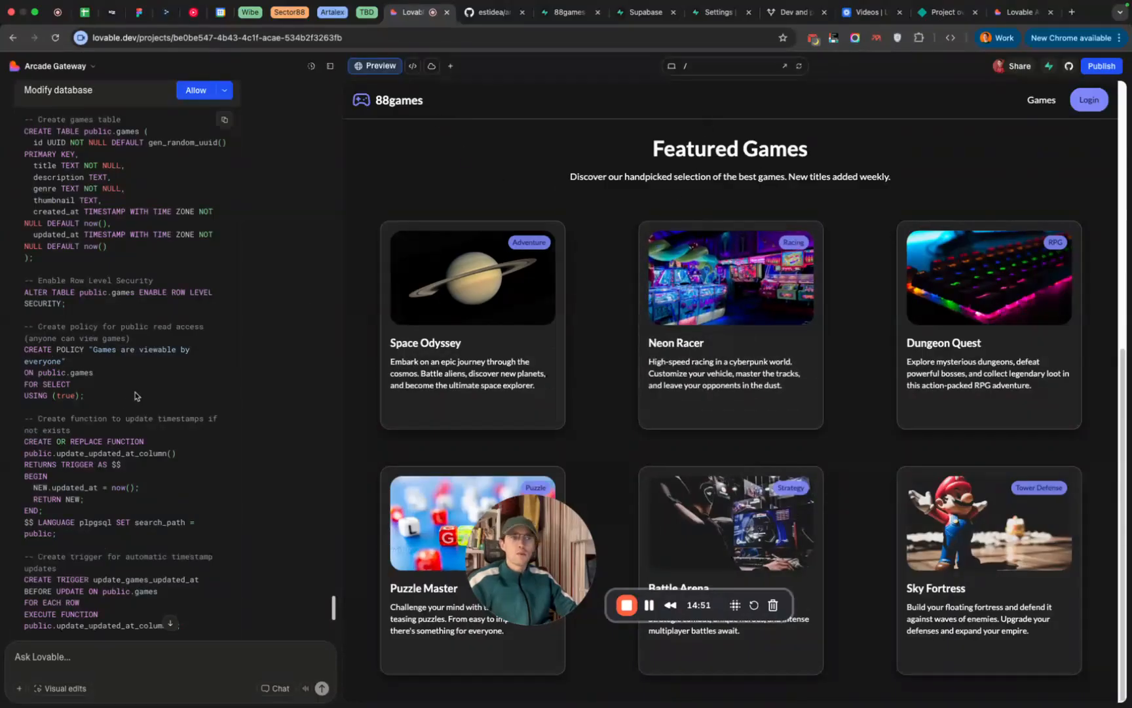
{"action": "scroll", "coordinate": [134, 395], "scroll_direction": "down", "scroll_amount": 10}
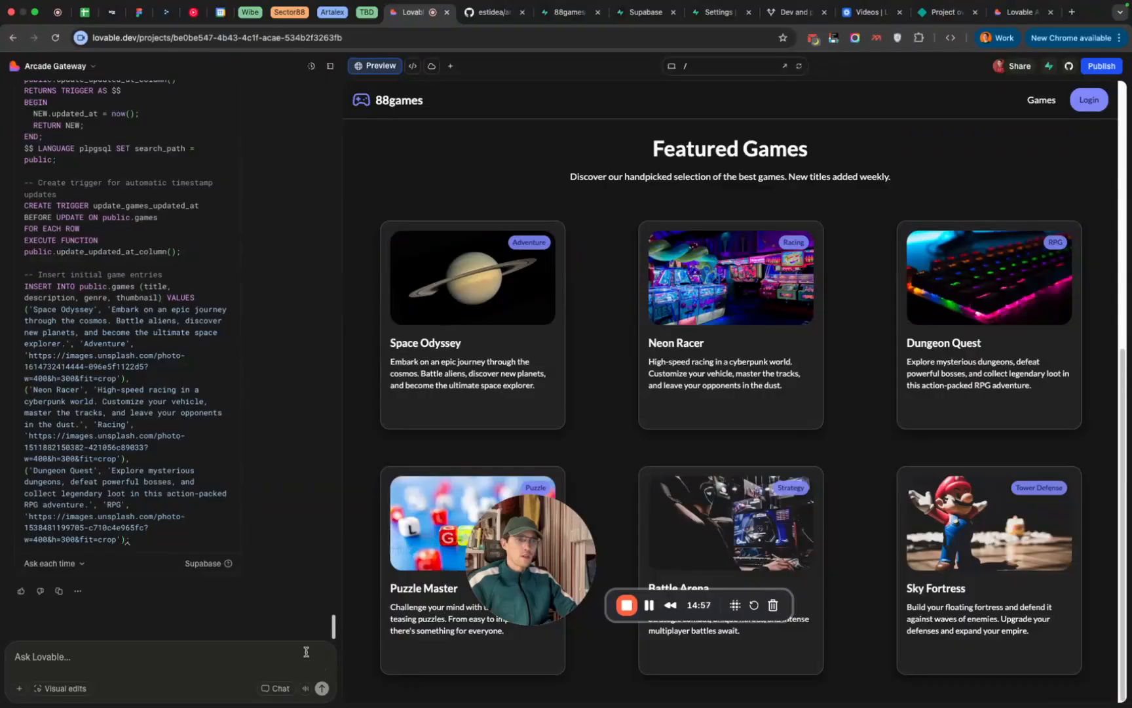
{"action": "scroll", "coordinate": [175, 519], "scroll_direction": "up", "scroll_amount": 10}
{"action": "left_click", "coordinate": [194, 319]}
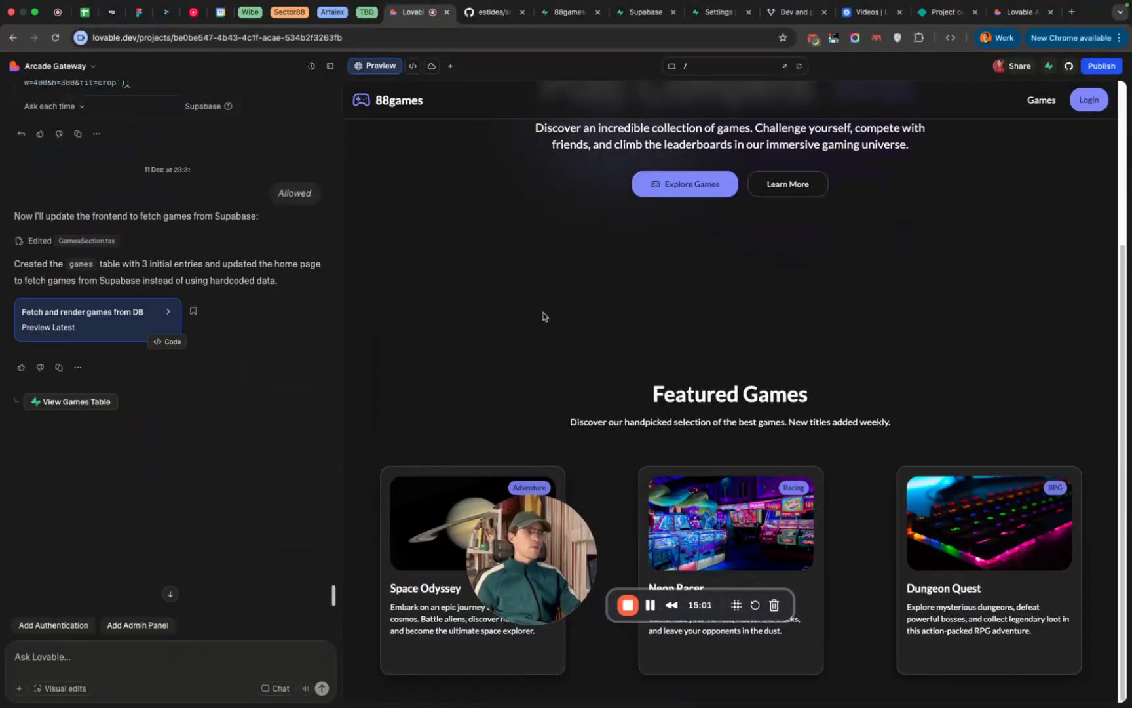
- Inspect the Featured Games section of the updated home page preview
{"action": "scroll", "coordinate": [544, 315], "scroll_direction": "up", "scroll_amount": 4}
{"action": "scroll", "coordinate": [610, 272], "scroll_direction": "down", "scroll_amount": 4}
{"action": "scroll", "coordinate": [627, 288], "scroll_direction": "up", "scroll_amount": 4}
{"action": "scroll", "coordinate": [873, 372], "scroll_direction": "down", "scroll_amount": 3}
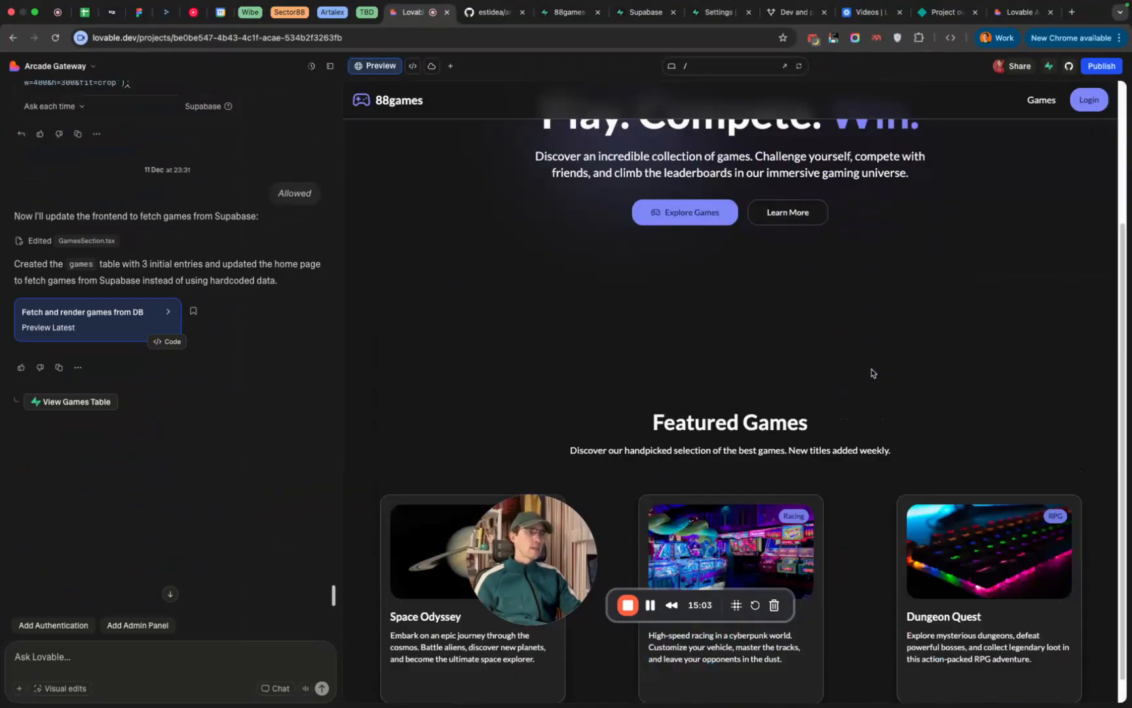
{"action": "scroll", "coordinate": [872, 373], "scroll_direction": "down", "scroll_amount": 1}
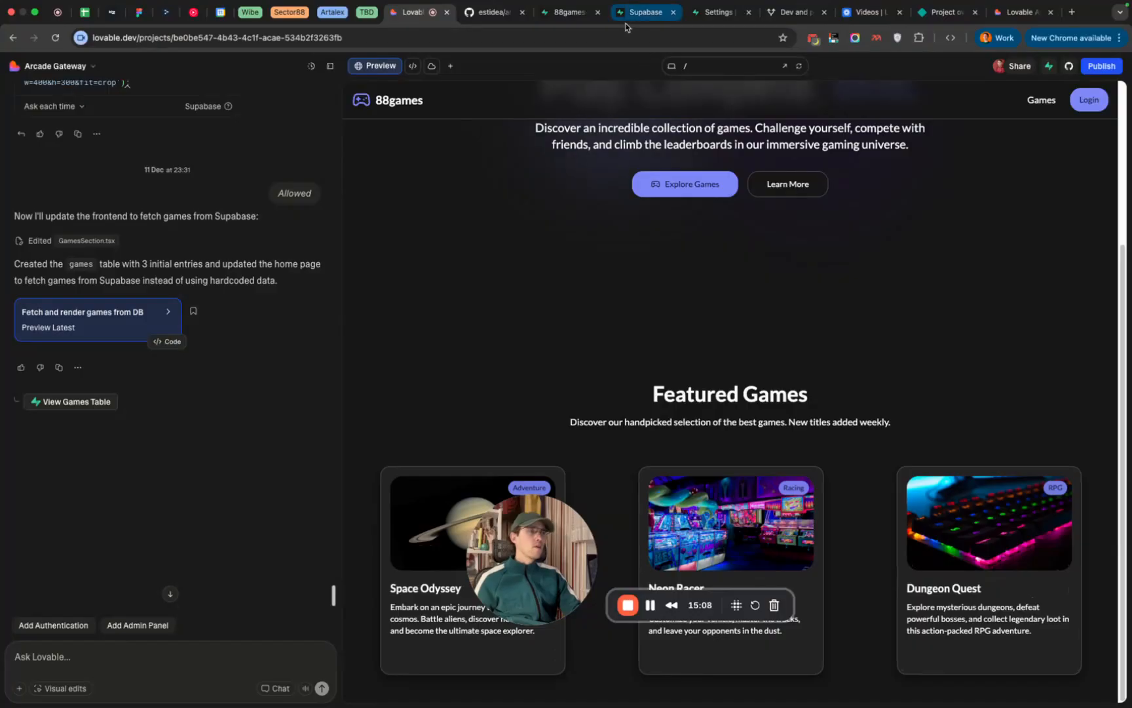
- Switch to the 88games-dev project in Supabase and examine the rows and columns of its games table
{"action": "left_click", "coordinate": [571, 14]}
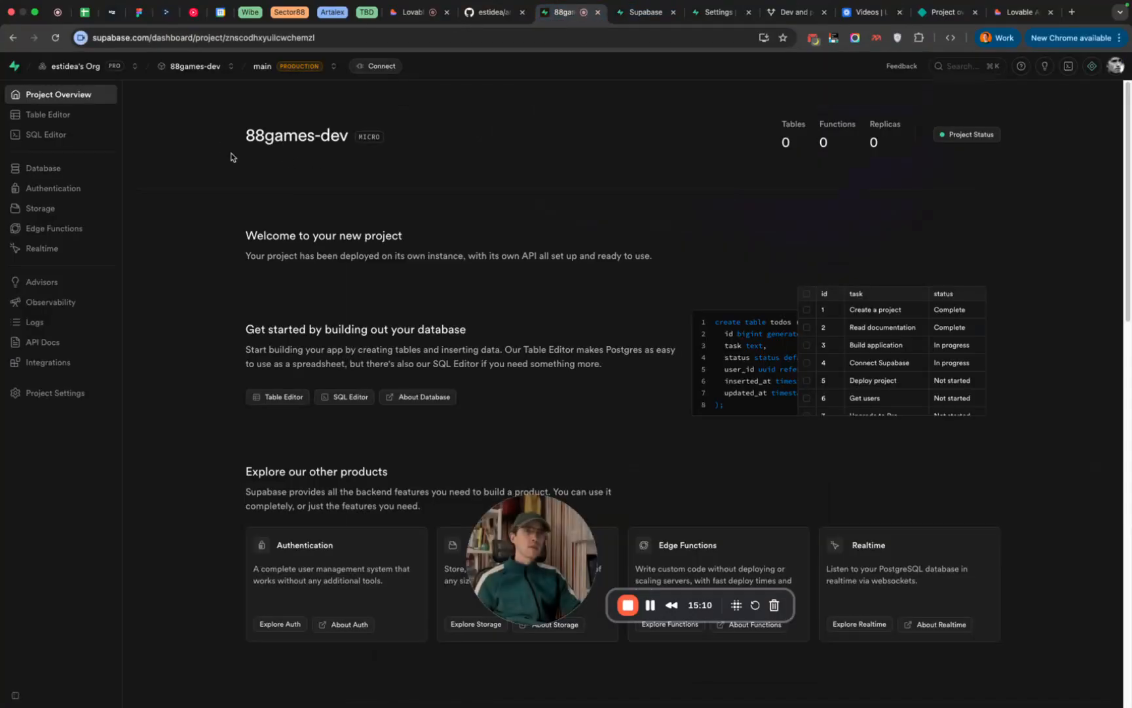
{"action": "left_click", "coordinate": [63, 113]}
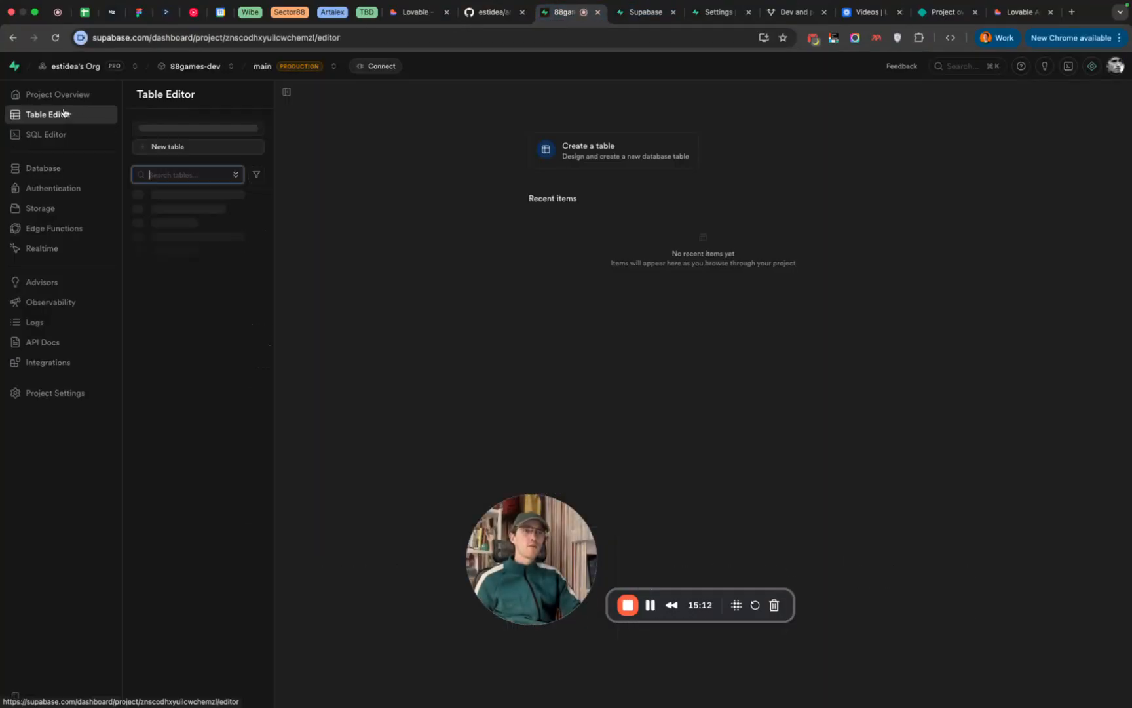
{"action": "left_click", "coordinate": [177, 200]}
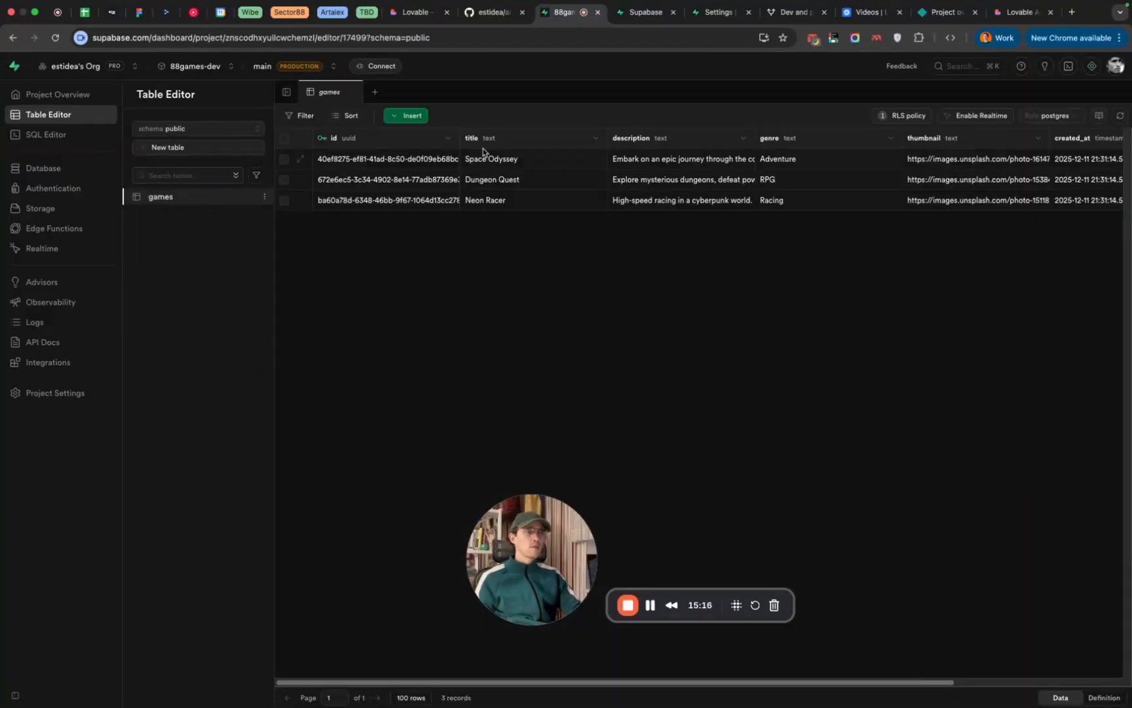
{"action": "scroll", "coordinate": [708, 168], "scroll_direction": "right", "scroll_amount": 5}
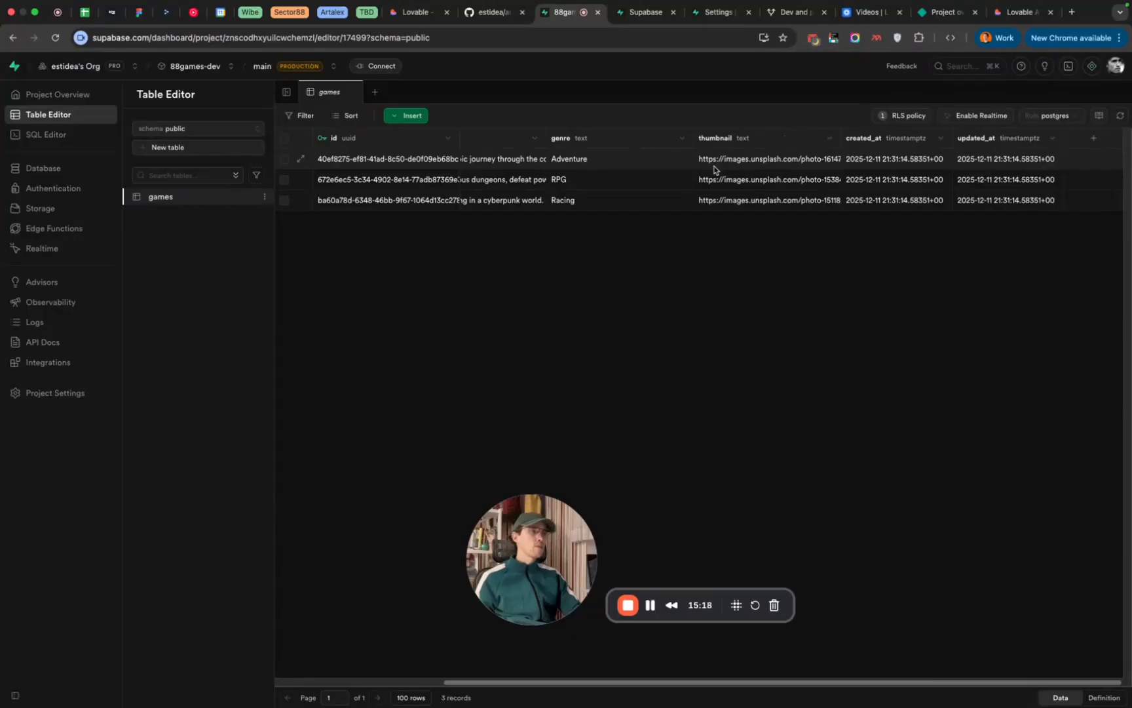
{"action": "scroll", "coordinate": [714, 169], "scroll_direction": "left", "scroll_amount": 5}
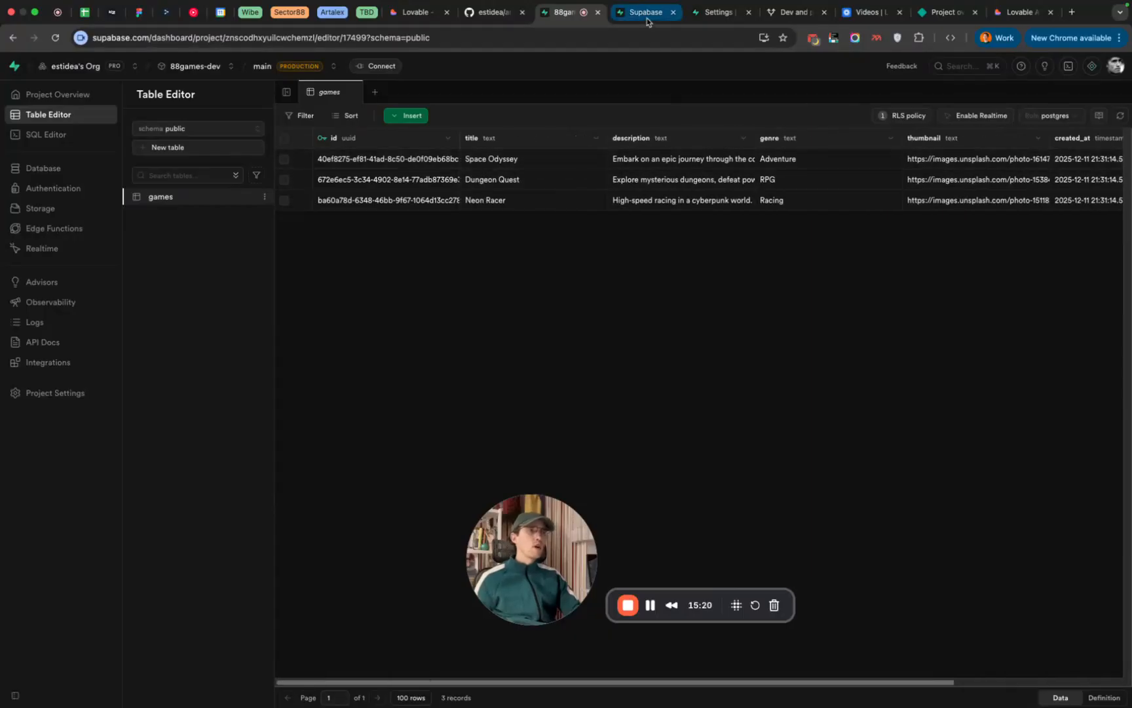
- Switch to the 88games-prod project in Supabase to check its table list, and reload the live 88games.netlify.app site
{"action": "left_click", "coordinate": [717, 12]}
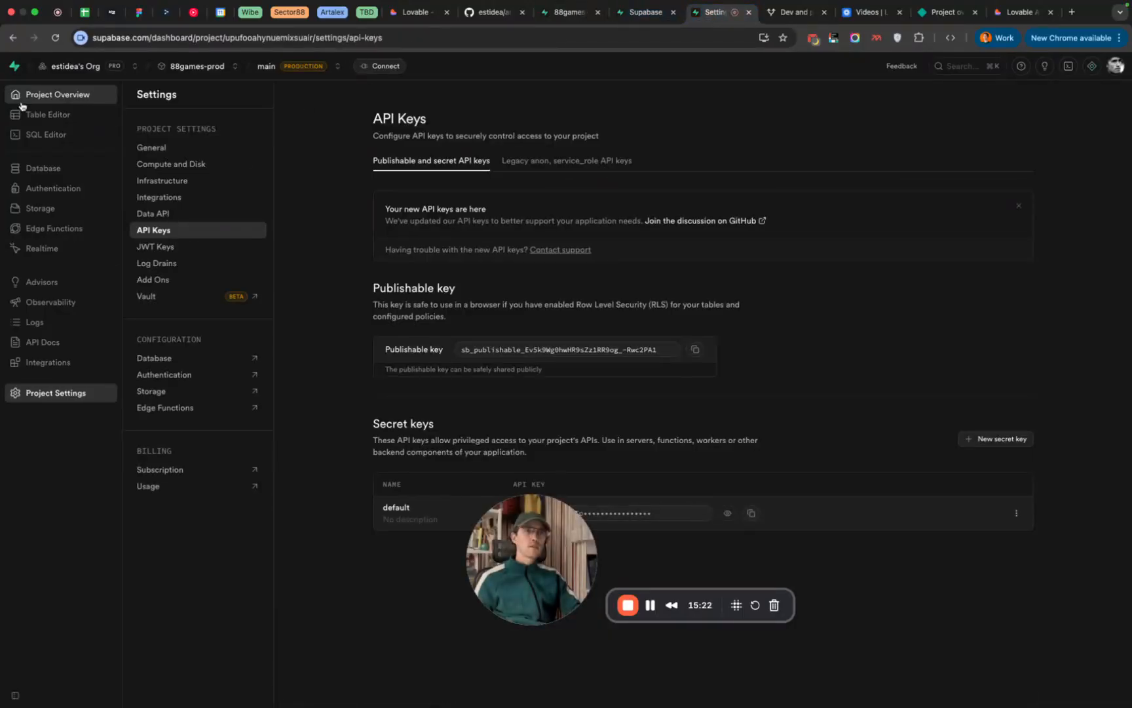
{"action": "left_click", "coordinate": [38, 113]}
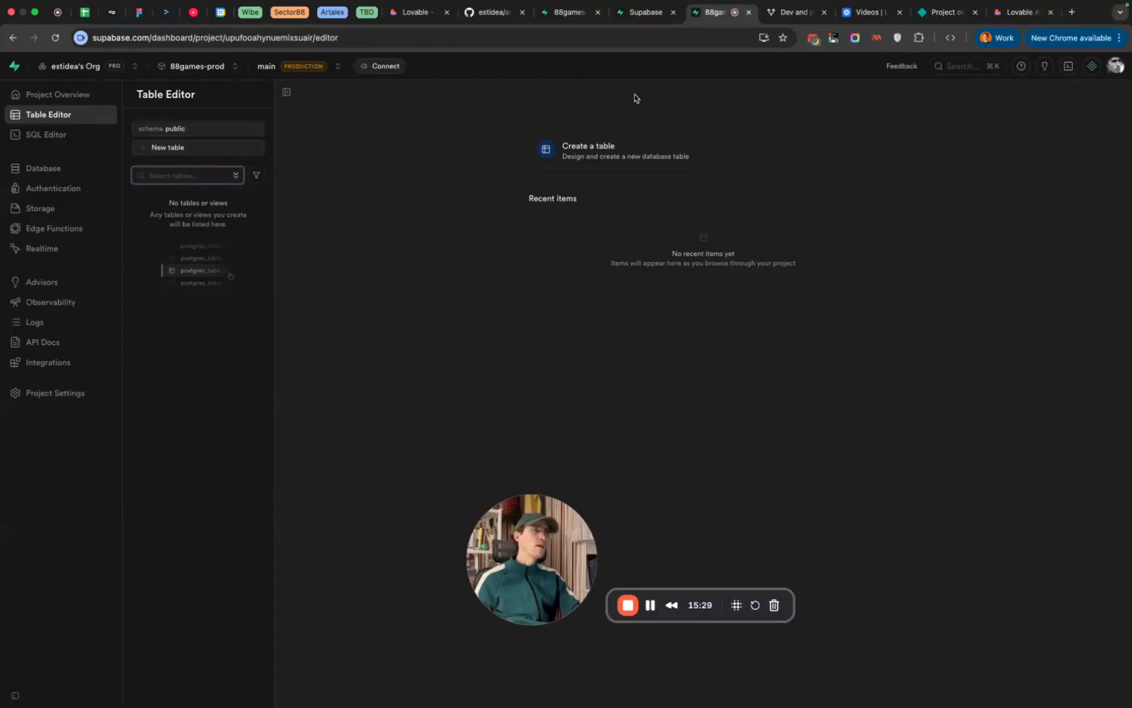
{"action": "left_click", "coordinate": [1017, 12]}
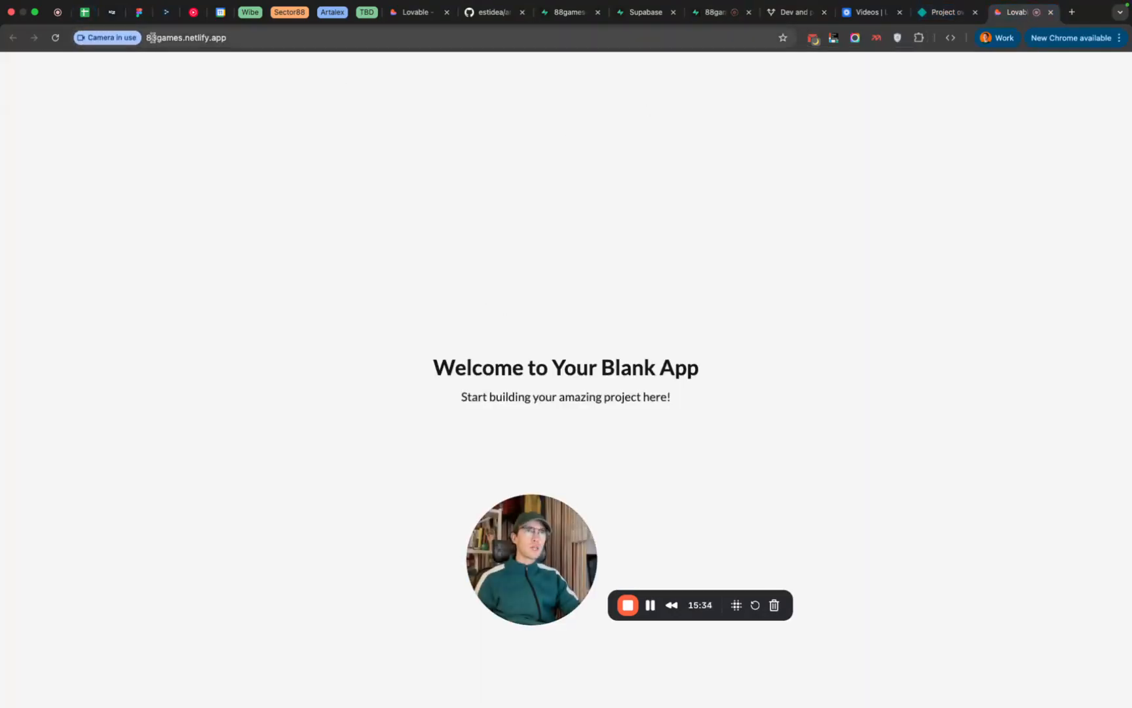
{"action": "left_click", "coordinate": [55, 37]}
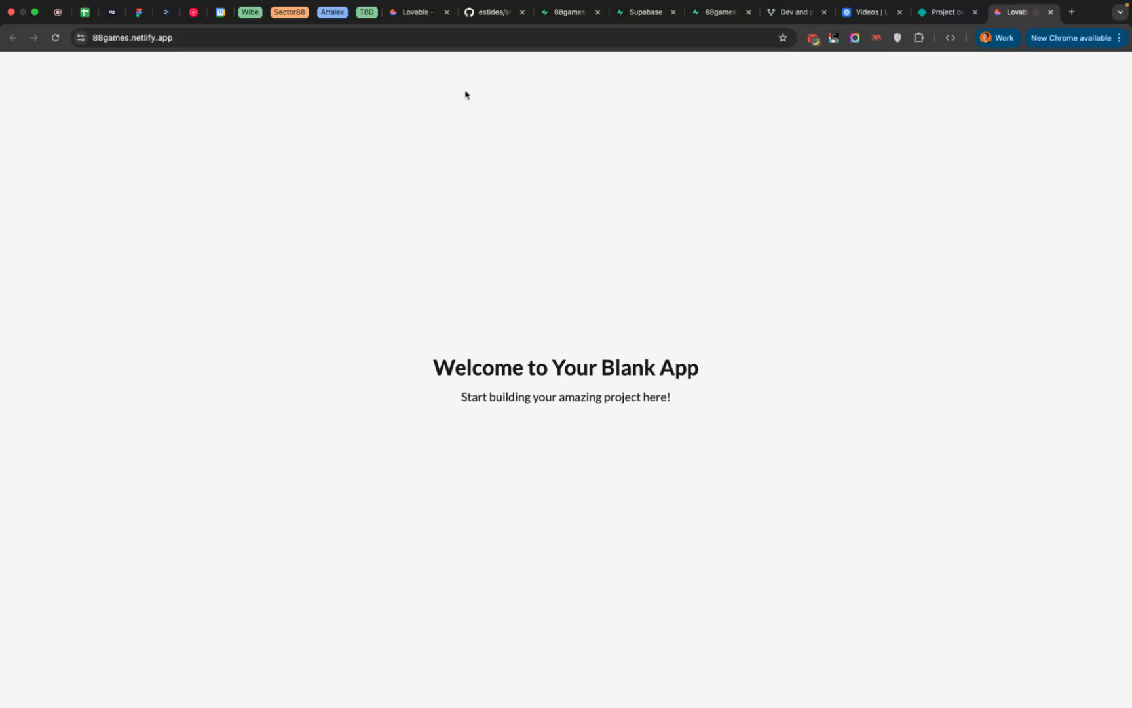
- Return to the Lovable project and look over the 88games home page preview for comparison with the live site
{"action": "left_click", "coordinate": [407, 16]}
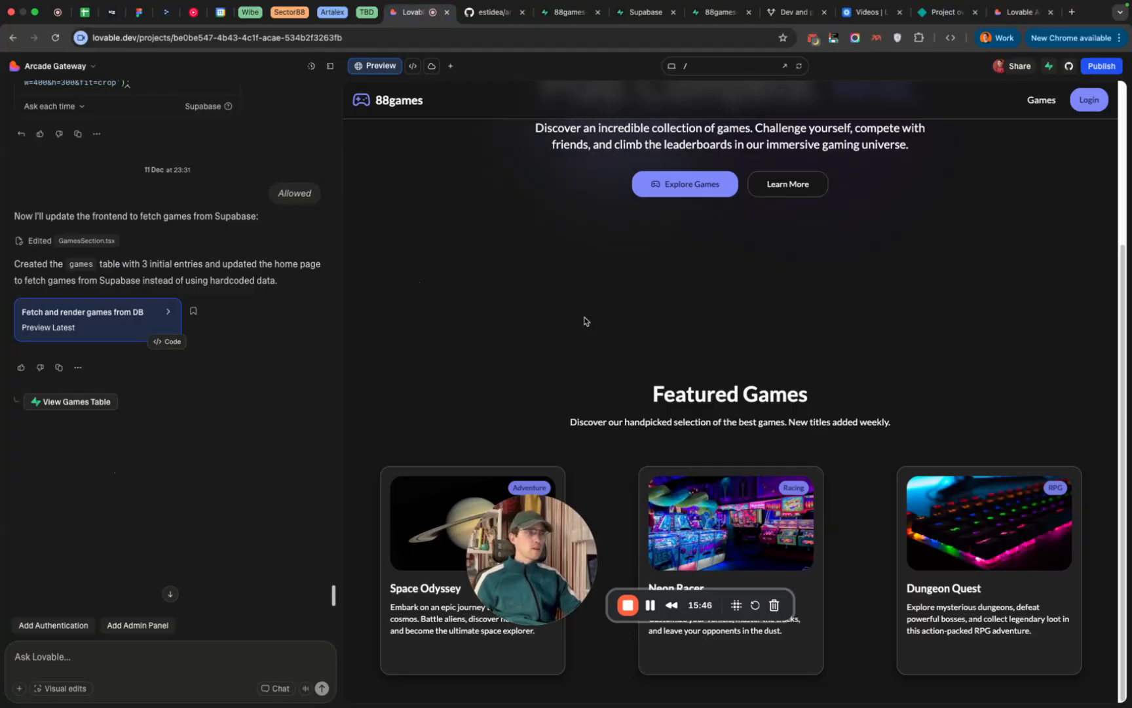
{"action": "scroll", "coordinate": [655, 307], "scroll_direction": "up", "scroll_amount": 5}
{"action": "scroll", "coordinate": [432, 292], "scroll_direction": "down", "scroll_amount": 5}
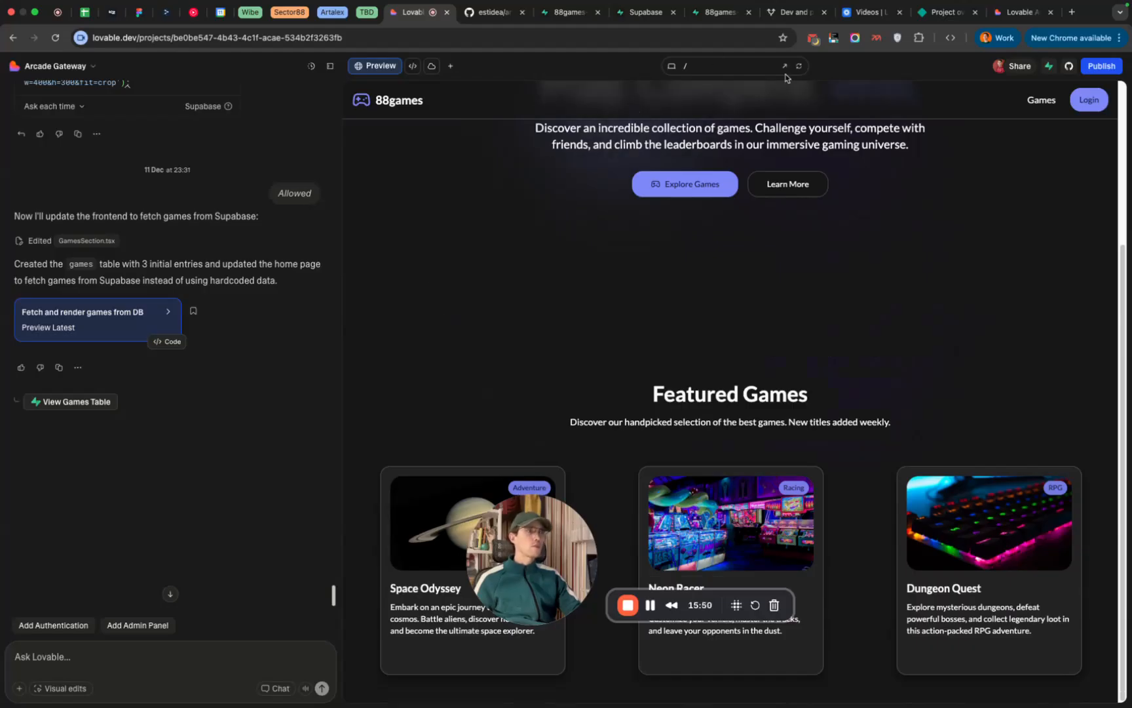
- Open the Notion guide and read section 8 on publishing updates to PROD, highlighting the DEV to MAIN pull request instruction
{"action": "left_click", "coordinate": [788, 11]}
{"action": "scroll", "coordinate": [566, 296], "scroll_direction": "down", "scroll_amount": 3}
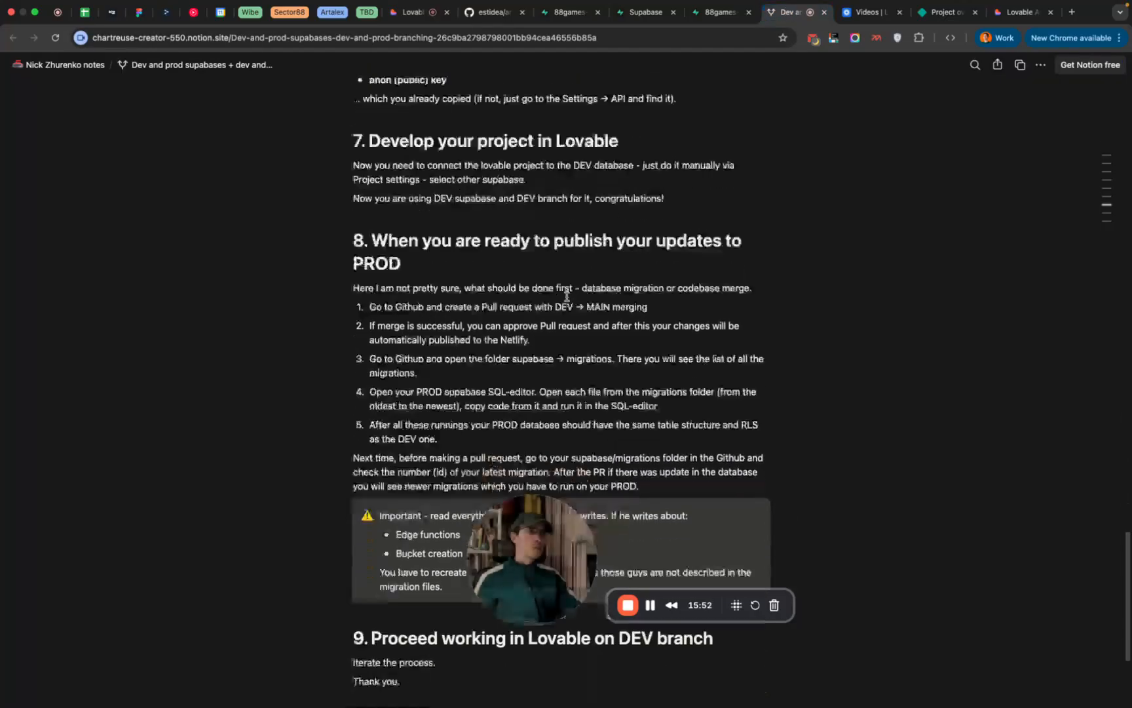
{"action": "scroll", "coordinate": [567, 296], "scroll_direction": "down", "scroll_amount": 2}
{"action": "left_click_drag", "start_coordinate": [369, 219], "coordinate": [633, 219]}
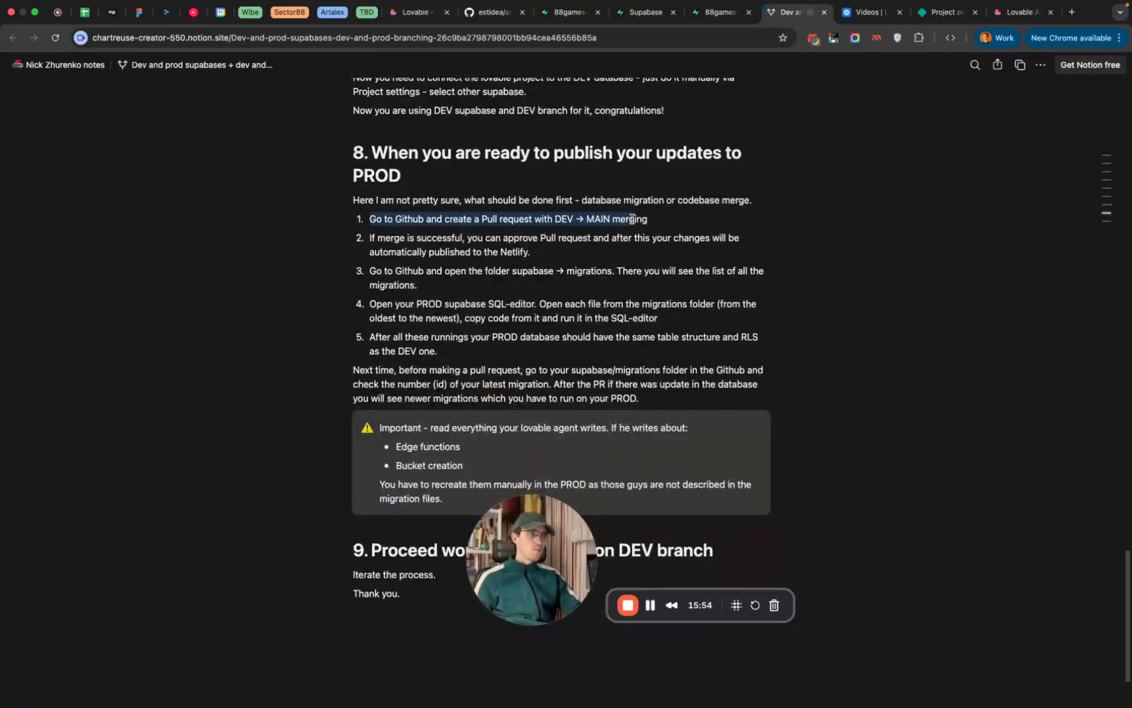
- Switch to the arcade-gateway repository on GitHub, start a pull request comparing dev against base main, and review its commits
{"action": "left_click", "coordinate": [488, 11]}
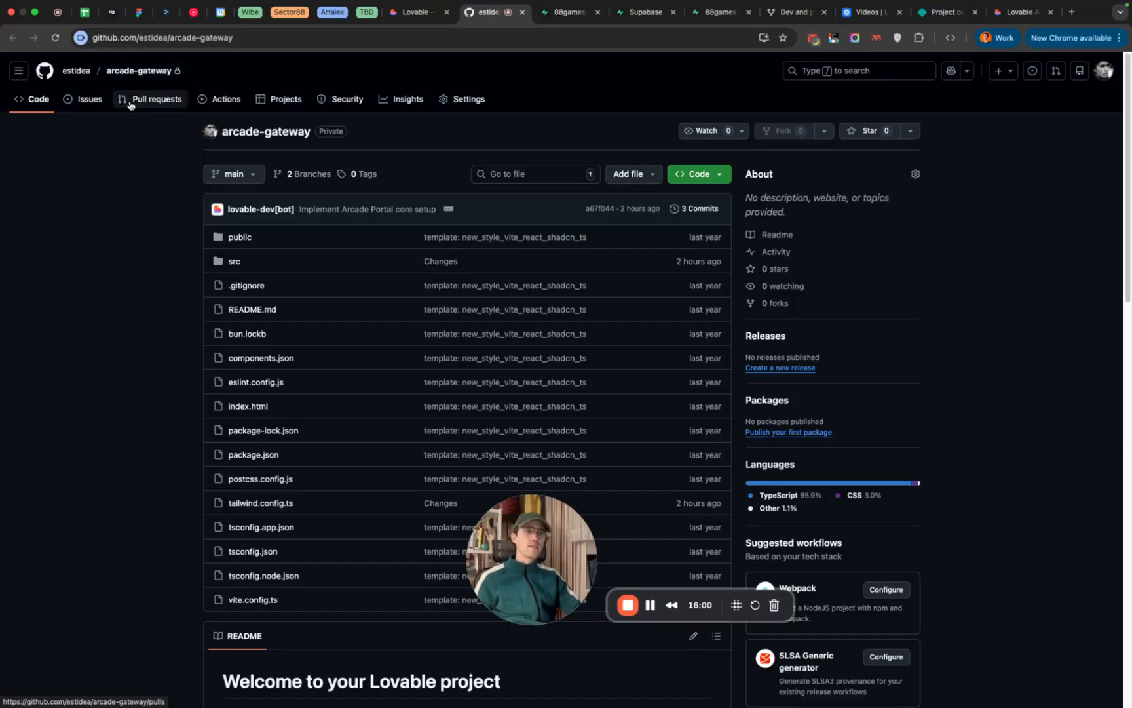
{"action": "left_click", "coordinate": [164, 98]}
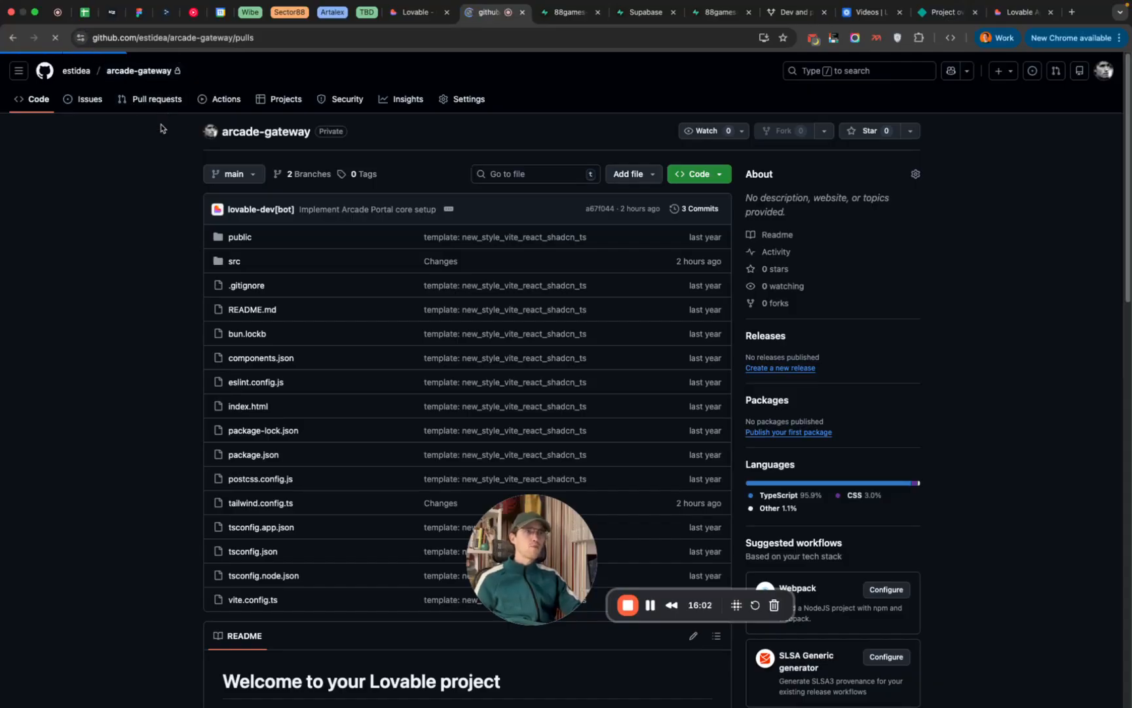
{"action": "left_click", "coordinate": [869, 139]}
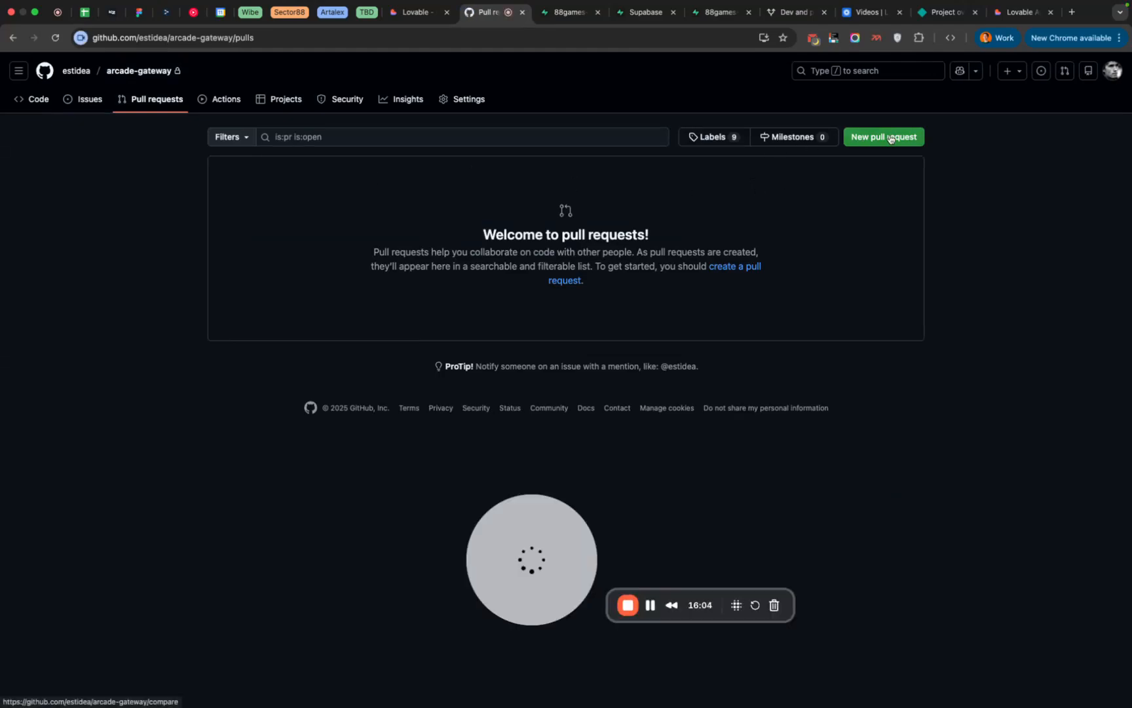
{"action": "left_click", "coordinate": [373, 190]}
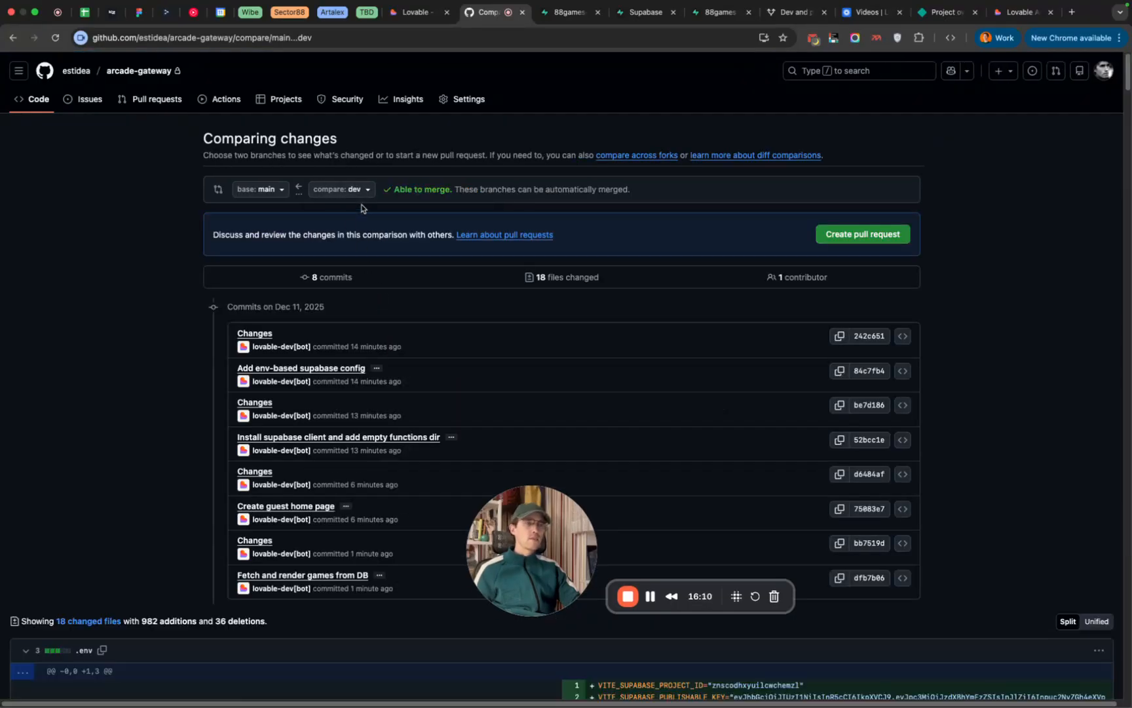
{"action": "scroll", "coordinate": [336, 294], "scroll_direction": "down", "scroll_amount": 2}
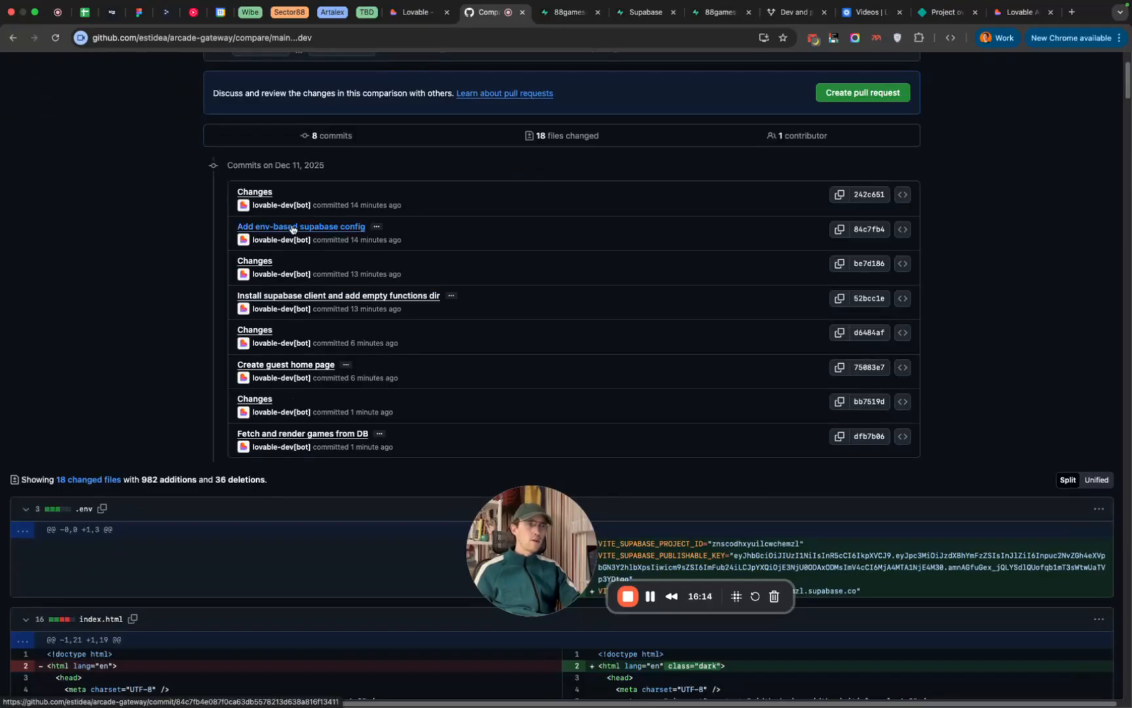
{"action": "scroll", "coordinate": [304, 232], "scroll_direction": "up", "scroll_amount": 2}
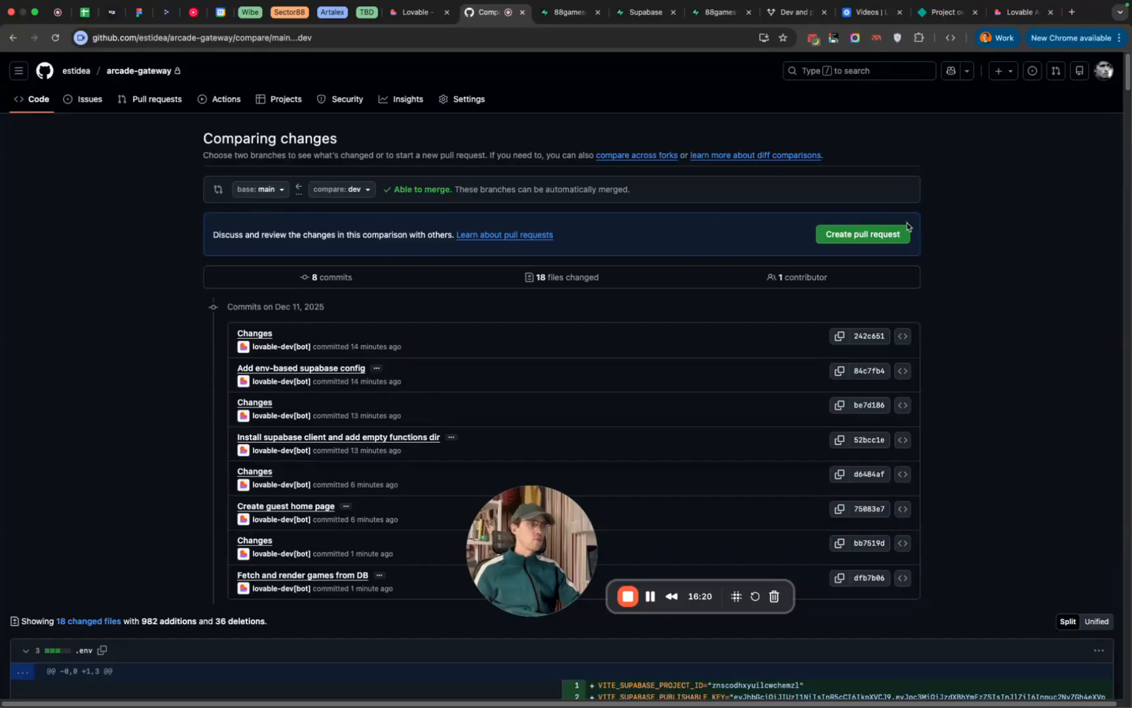
- Create the dev-to-main pull request with the title "Initial changes, first games, home page"
{"action": "left_click", "coordinate": [879, 235]}
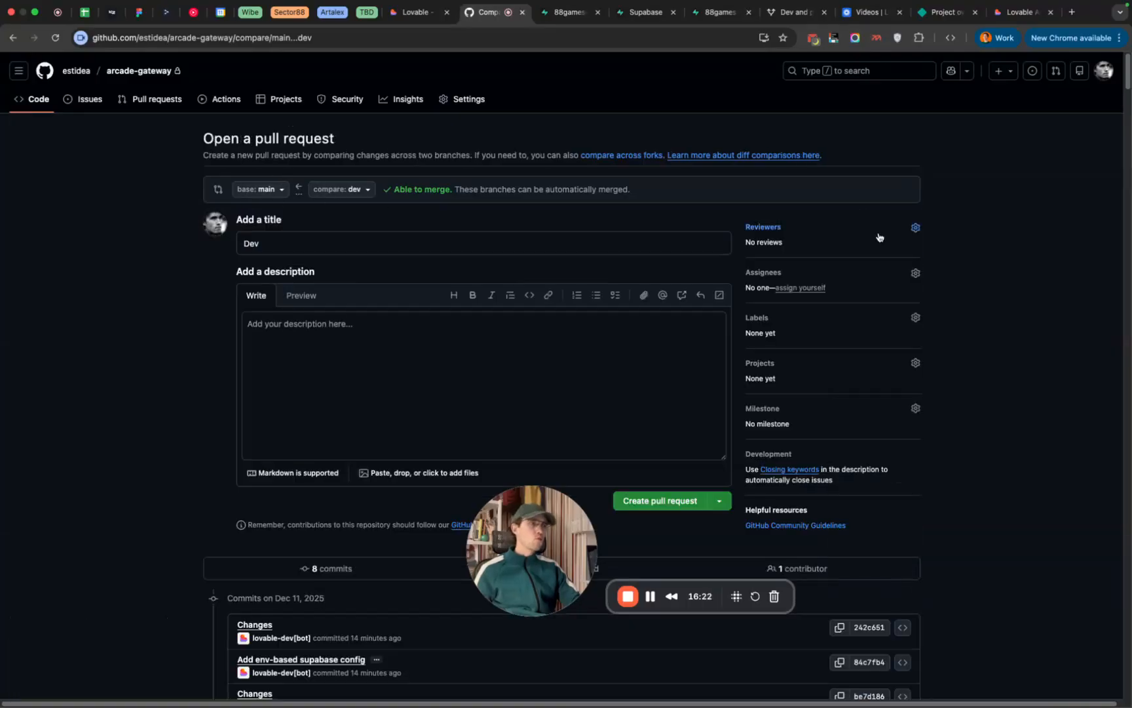
{"action": "left_click", "coordinate": [302, 245]}
{"action": "key", "text": "super+a"}
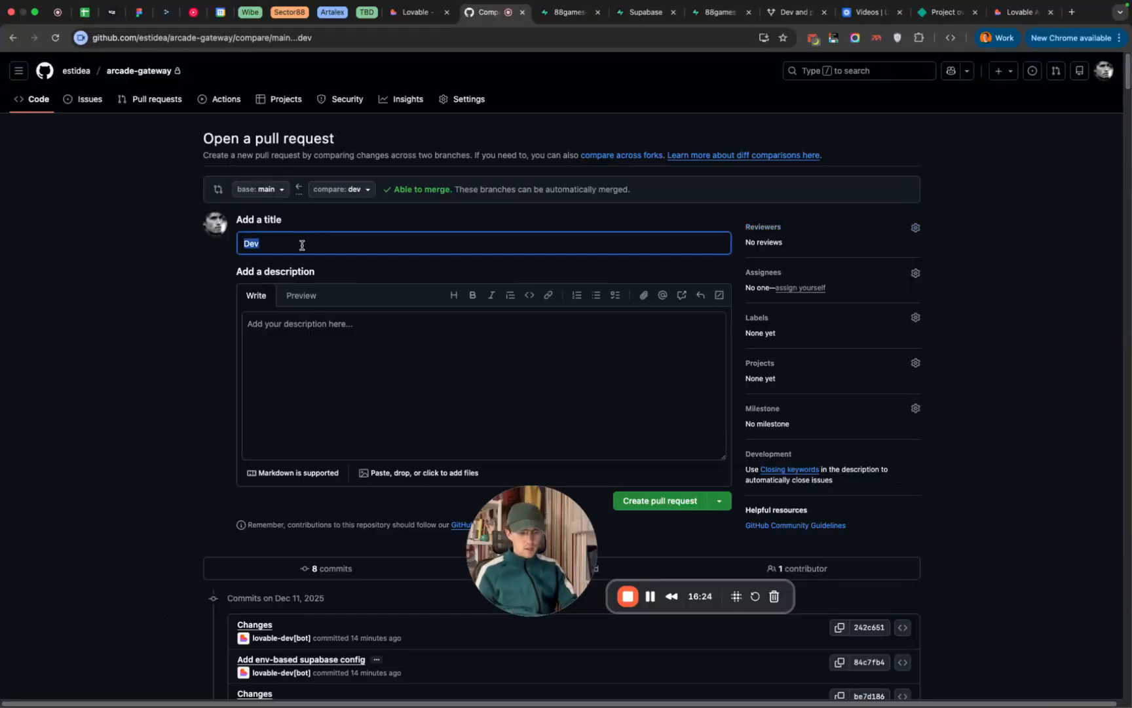
{"action": "key", "text": "BackSpace"}
{"action": "type", "text": "Initial"}
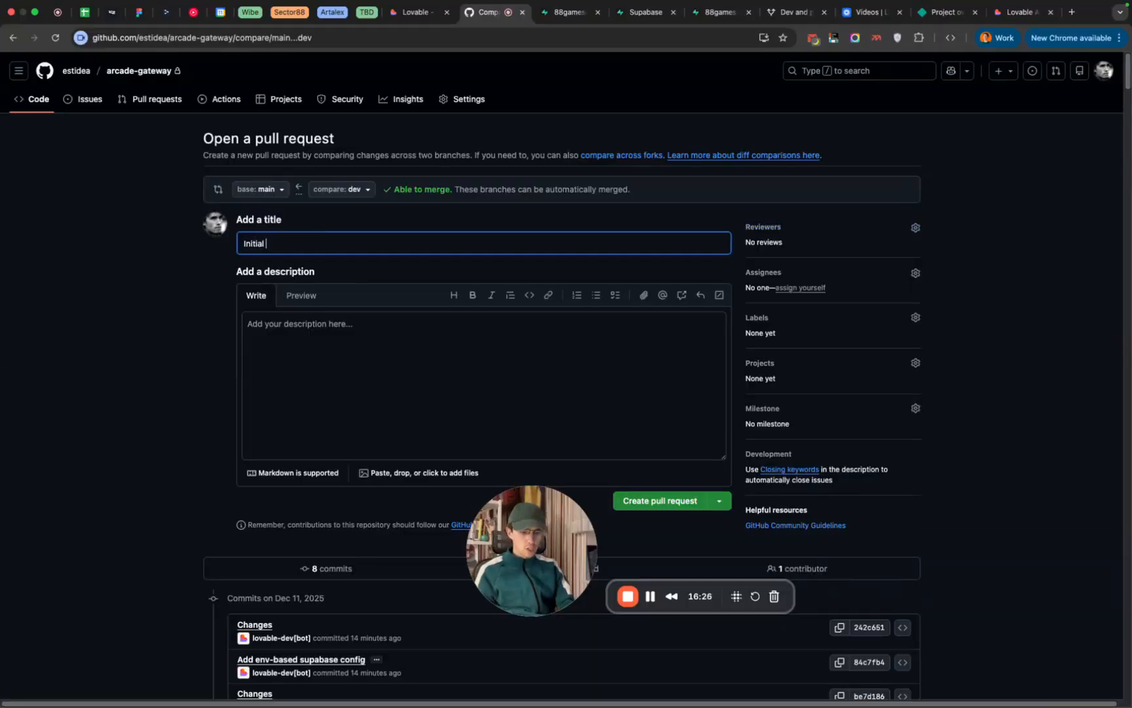
{"action": "type", "text": " changes"}
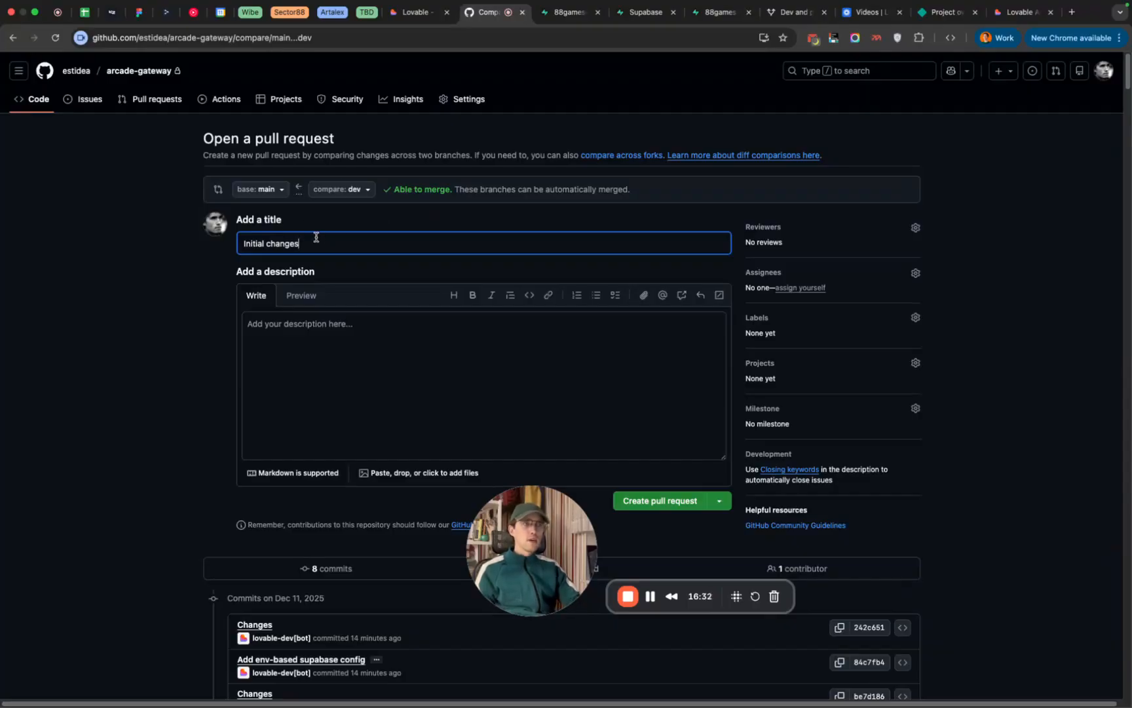
{"action": "scroll", "coordinate": [254, 313], "scroll_direction": "down", "scroll_amount": 10}
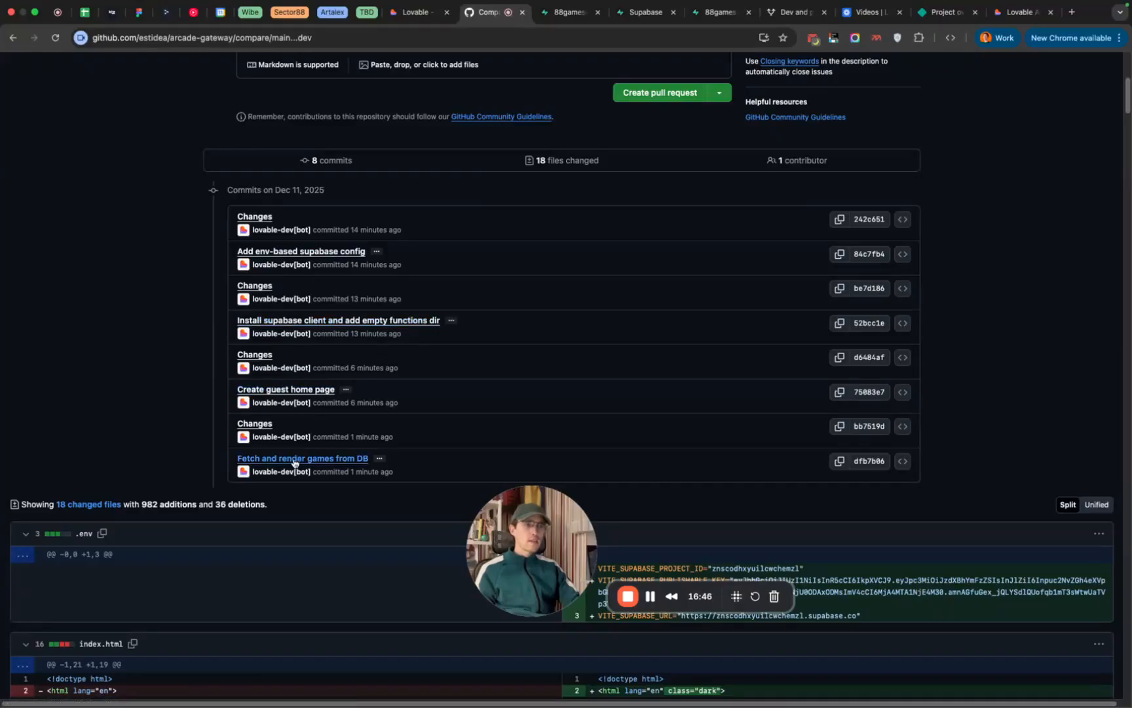
{"action": "scroll", "coordinate": [321, 393], "scroll_direction": "up", "scroll_amount": 10}
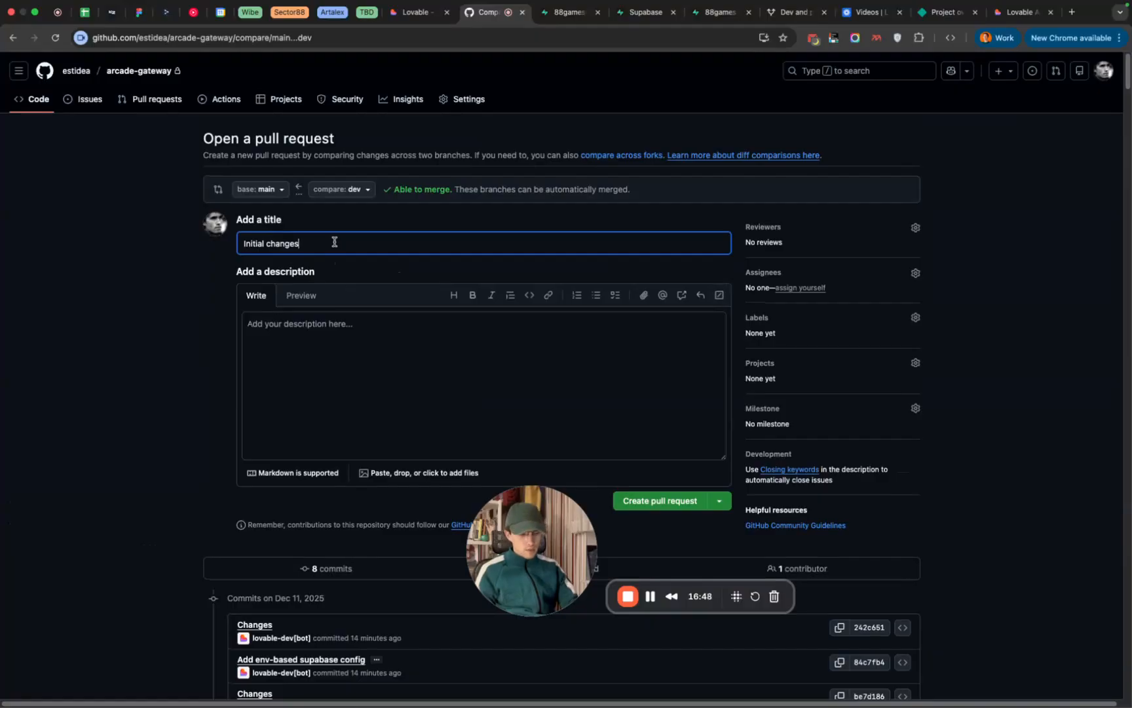
{"action": "type", "text": "changes, first"}
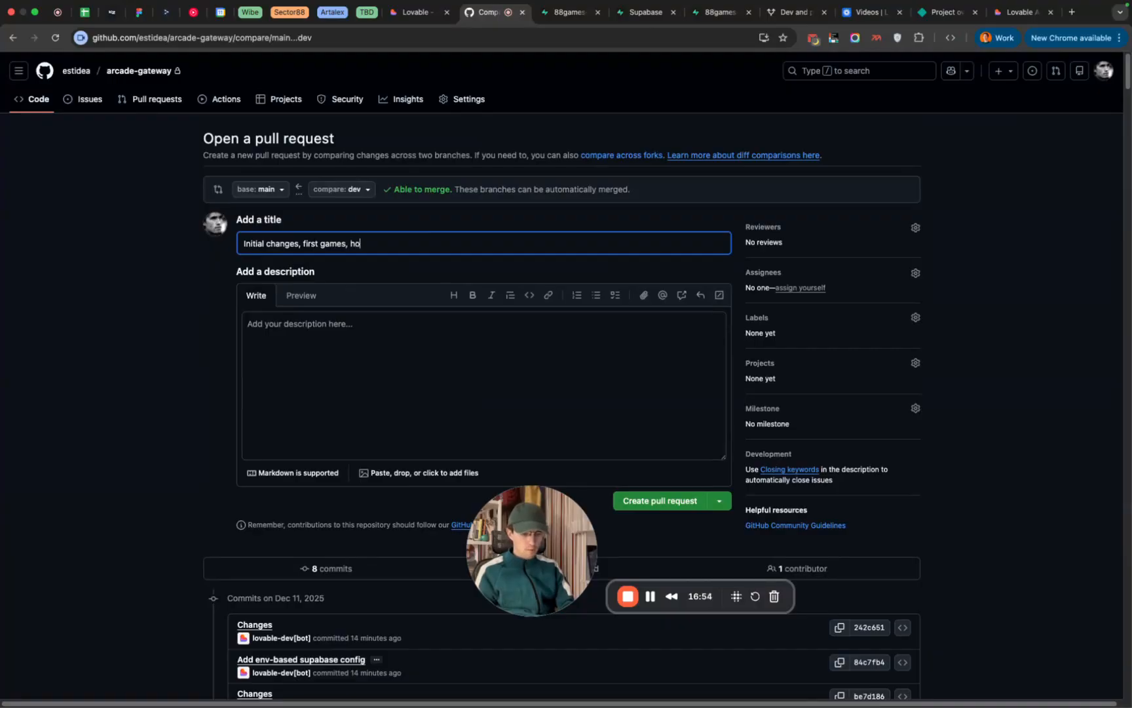
{"action": "type", "text": "games, home page"}
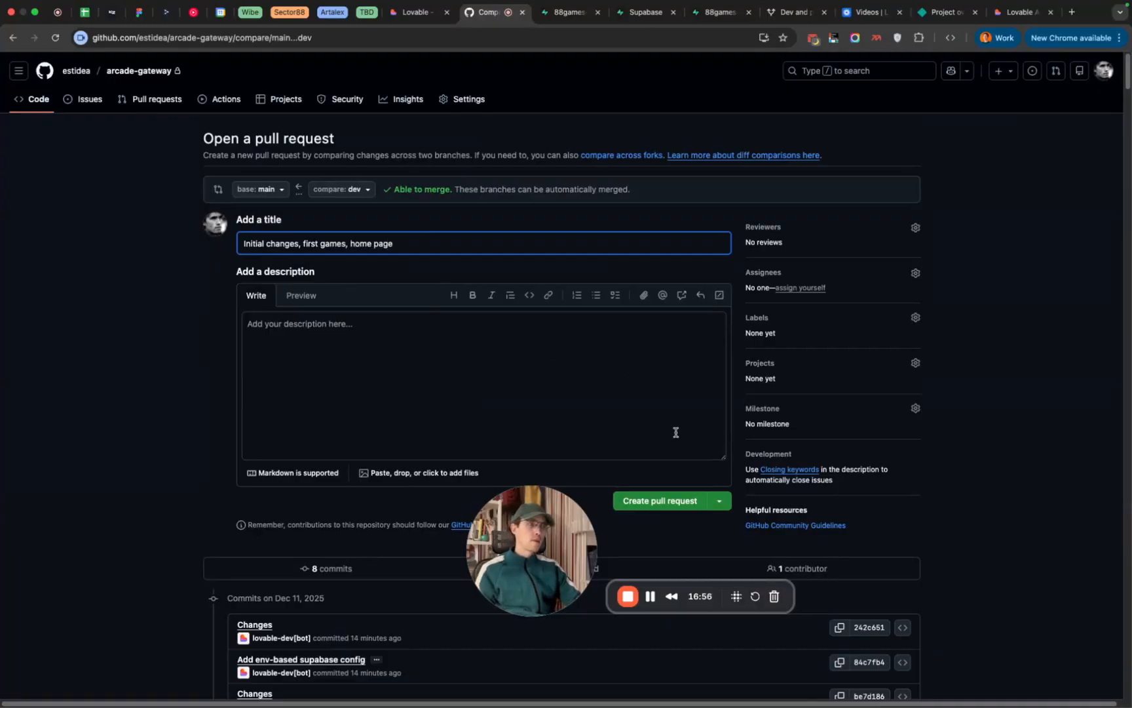
{"action": "left_click", "coordinate": [662, 501]}
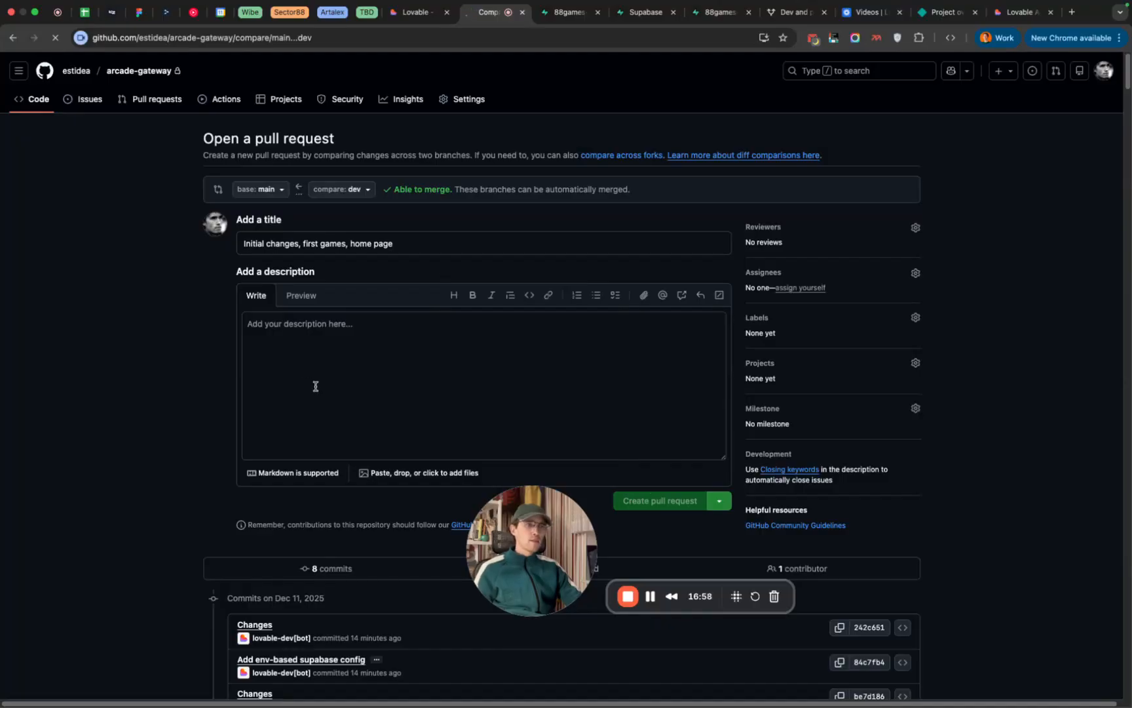
- Merge the pull request into main and confirm the merge with the default commit message
{"action": "scroll", "coordinate": [352, 377], "scroll_direction": "down", "scroll_amount": 5}
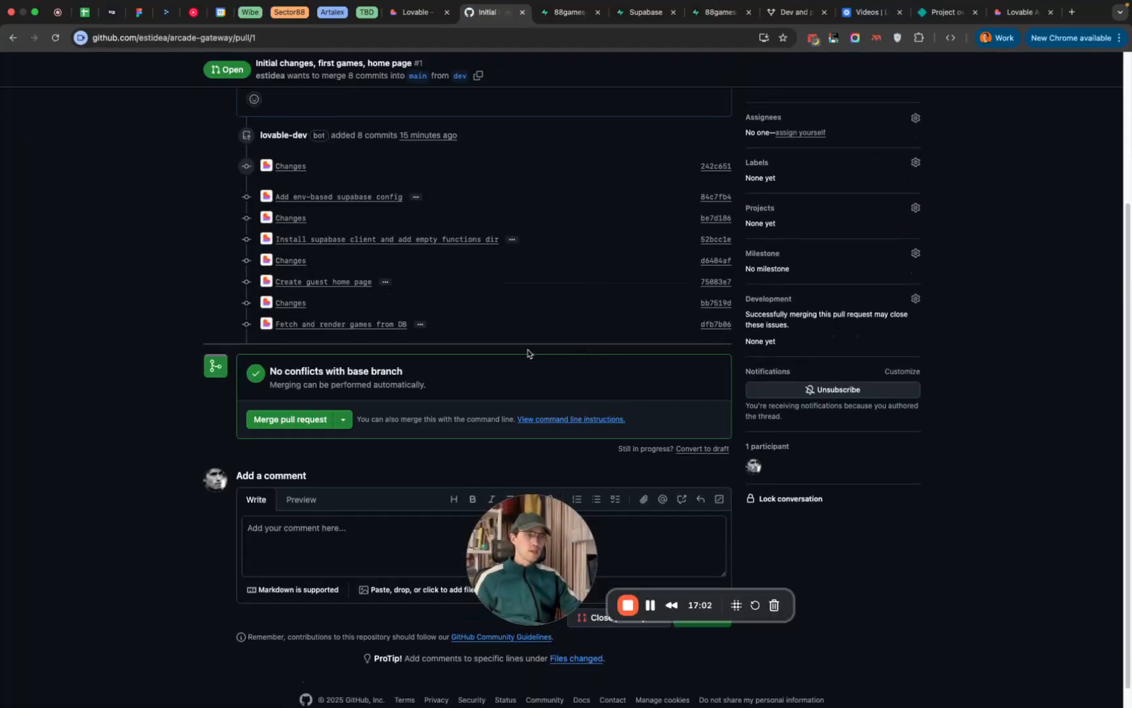
{"action": "scroll", "coordinate": [393, 367], "scroll_direction": "down", "scroll_amount": 5}
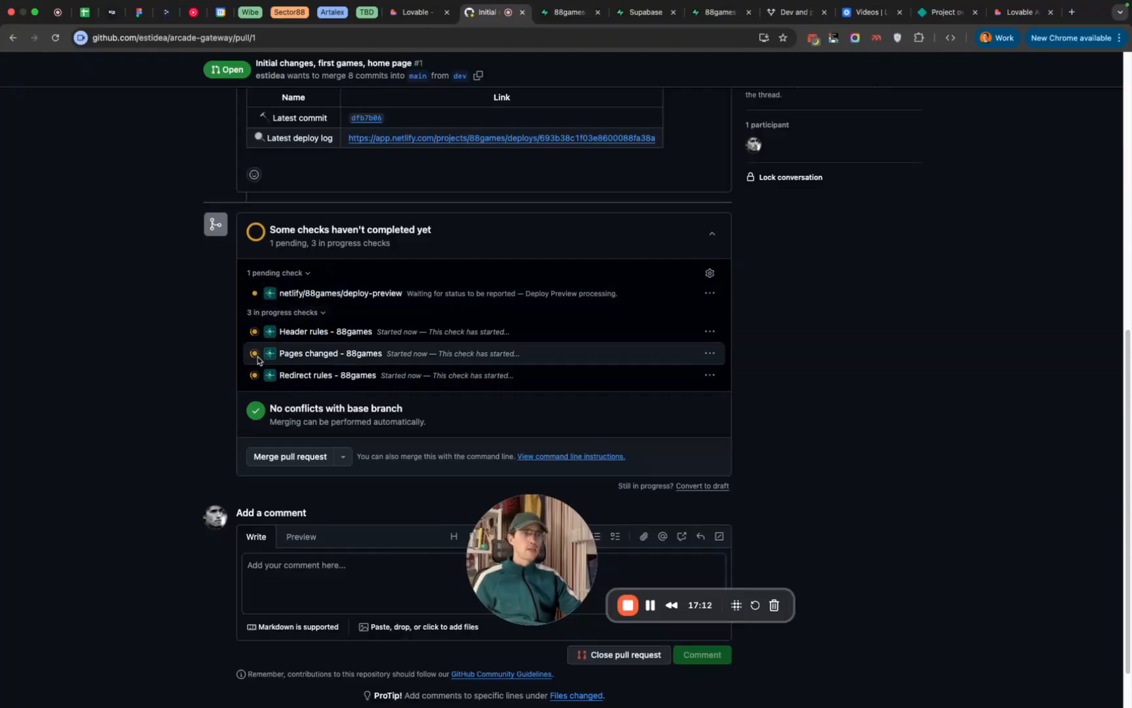
{"action": "left_click", "coordinate": [278, 457]}
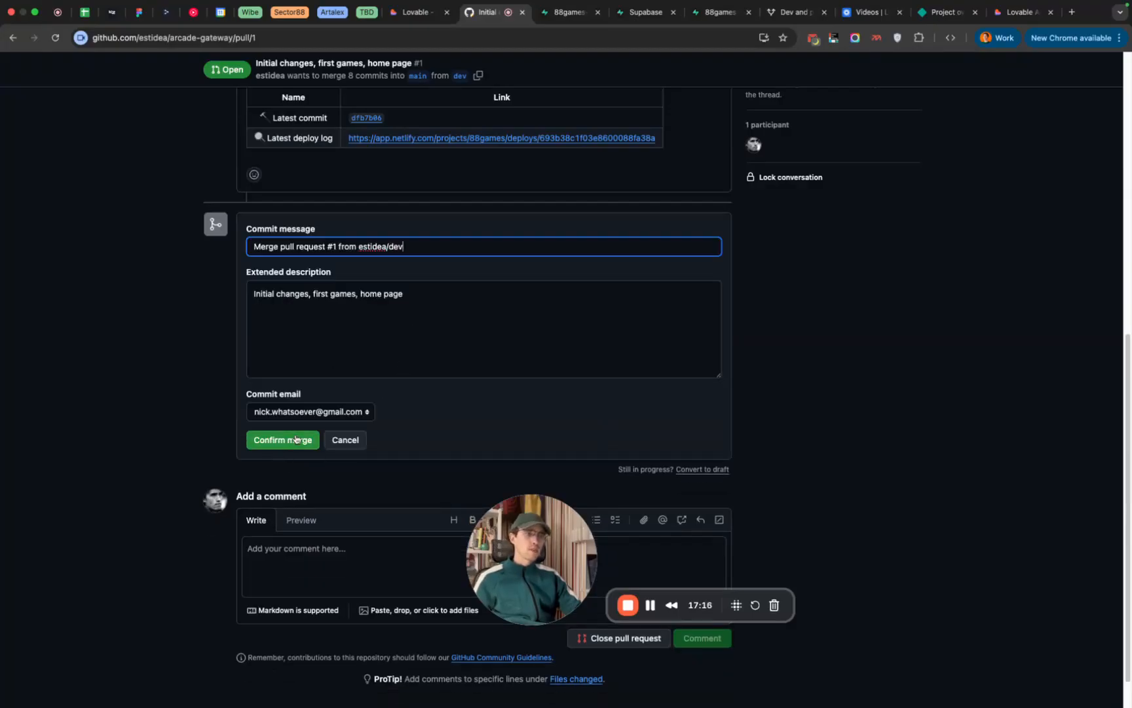
{"action": "left_click", "coordinate": [293, 439]}
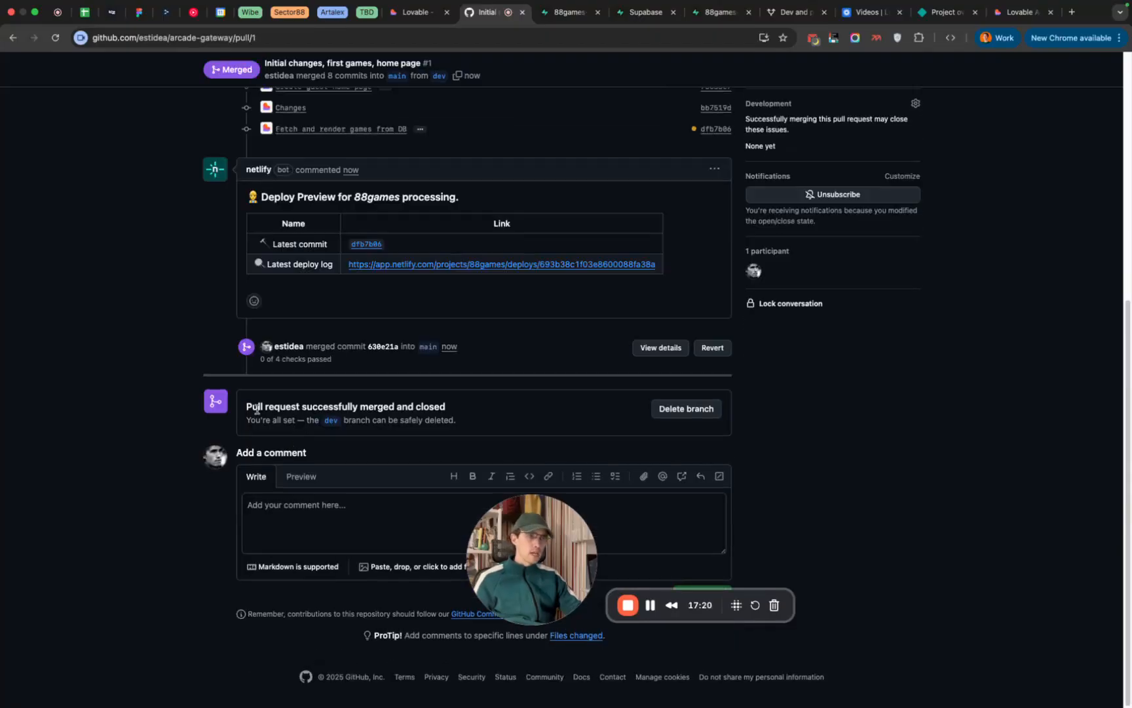
- Switch to the Figma workflow diagram and examine Stage 2, from the GitHub code store to Netlify hosting and the Prod database
{"action": "left_click", "coordinate": [138, 11]}
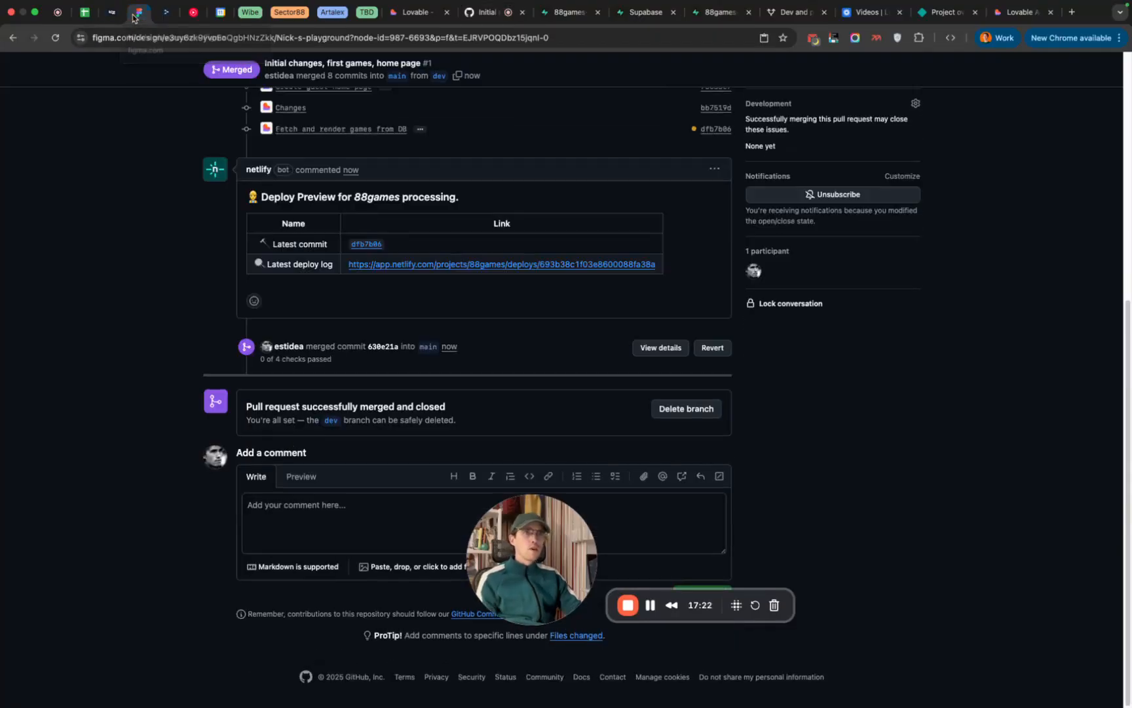
{"action": "scroll", "coordinate": [468, 281], "scroll_direction": "down", "scroll_amount": 5}
{"action": "scroll", "coordinate": [468, 281], "scroll_direction": "right", "scroll_amount": 4}
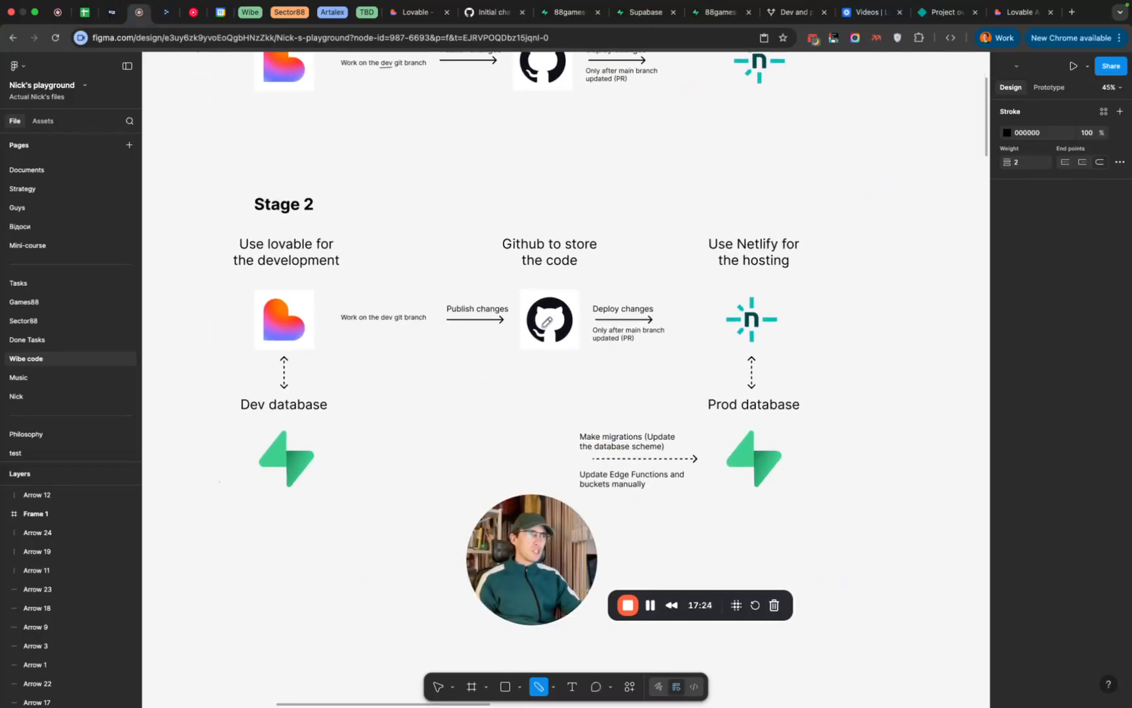
{"action": "scroll", "coordinate": [594, 294], "scroll_direction": "right", "scroll_amount": 2}
{"action": "scroll", "coordinate": [595, 294], "scroll_direction": "up", "scroll_amount": 1}
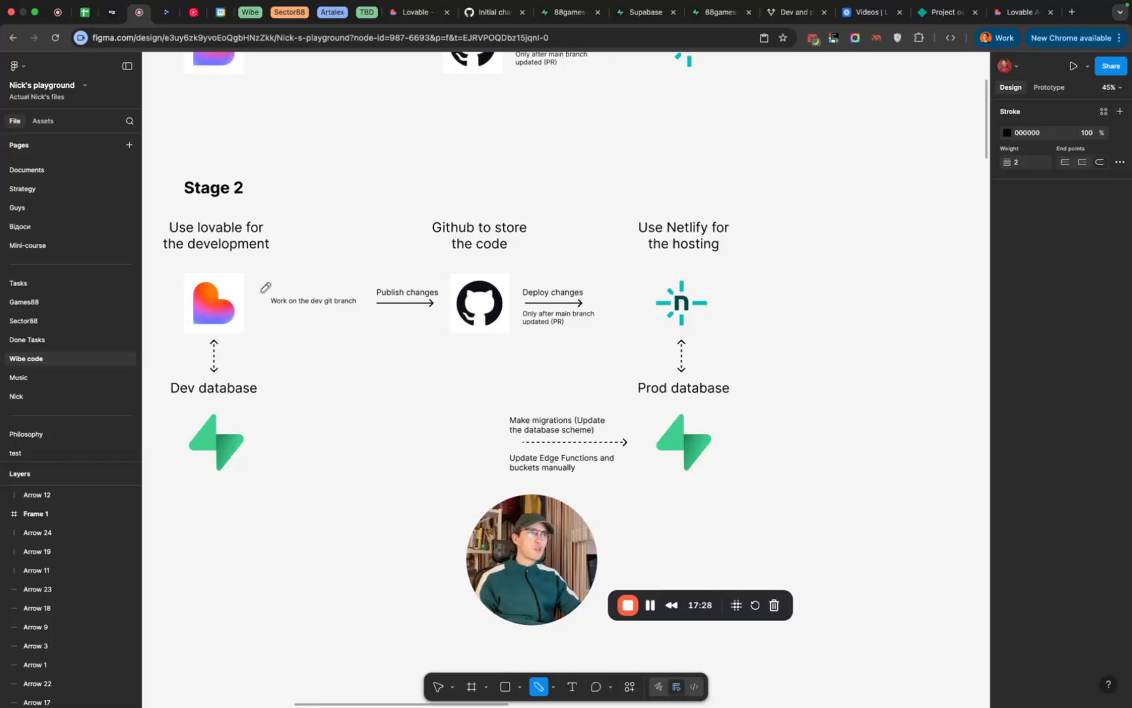
{"action": "scroll", "coordinate": [529, 319], "scroll_direction": "up", "scroll_amount": 5}
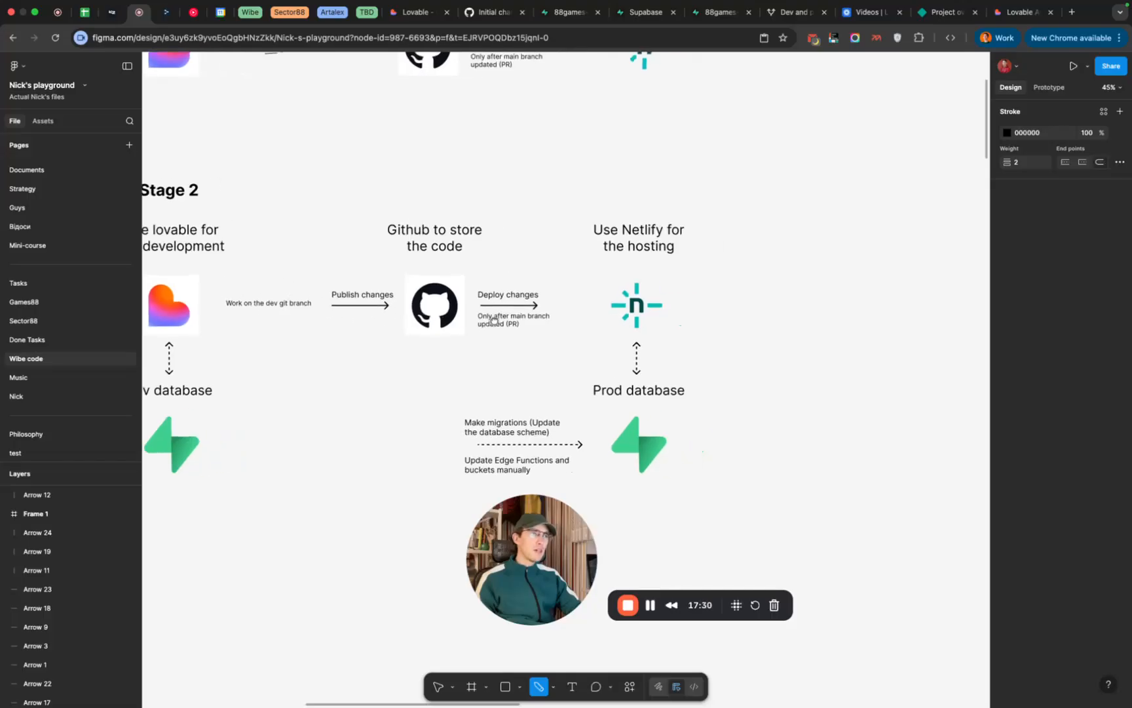
{"action": "scroll", "coordinate": [413, 331], "scroll_direction": "right", "scroll_amount": 2}
{"action": "scroll", "coordinate": [414, 330], "scroll_direction": "right", "scroll_amount": 2}
{"action": "scroll", "coordinate": [413, 331], "scroll_direction": "up", "scroll_amount": 1}
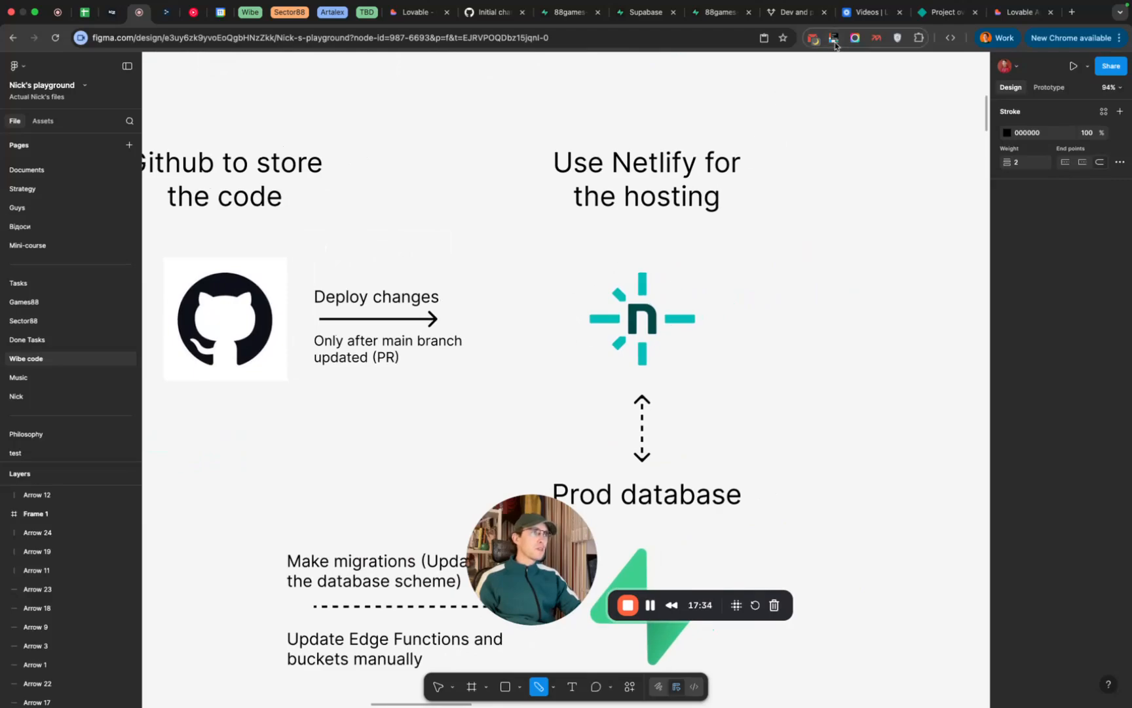
- Switch to the 88games project overview in Netlify and reload it to check the production deploys for the merged pull request
{"action": "left_click", "coordinate": [943, 12]}
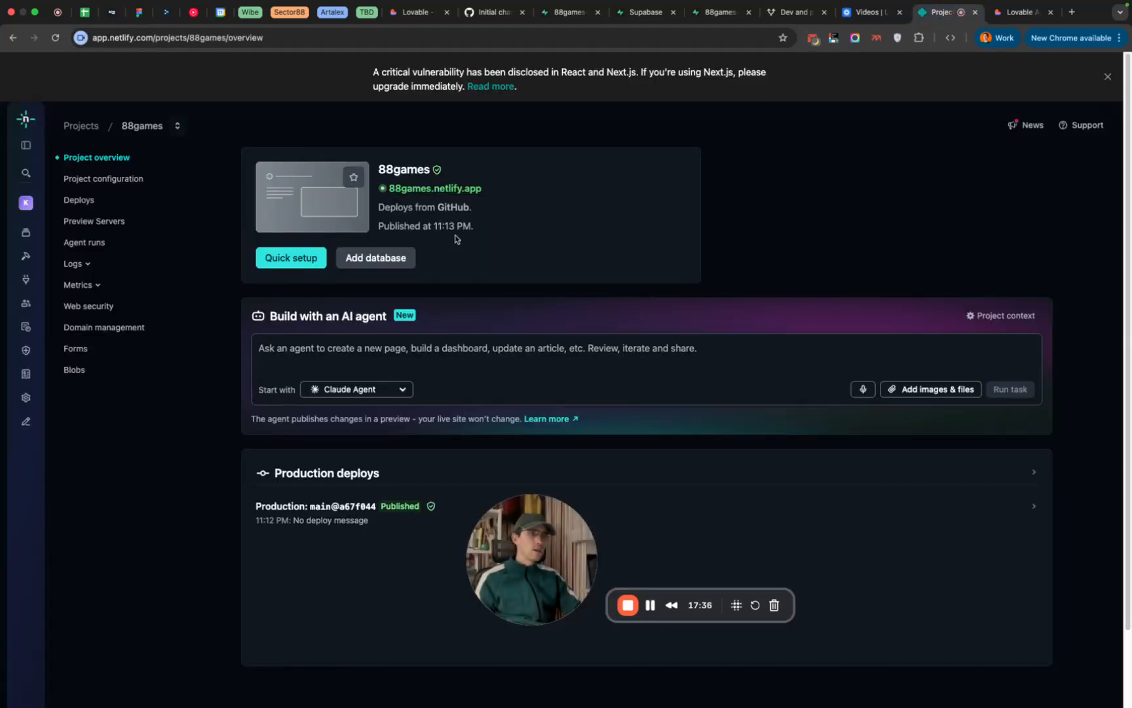
{"action": "left_click", "coordinate": [55, 37]}
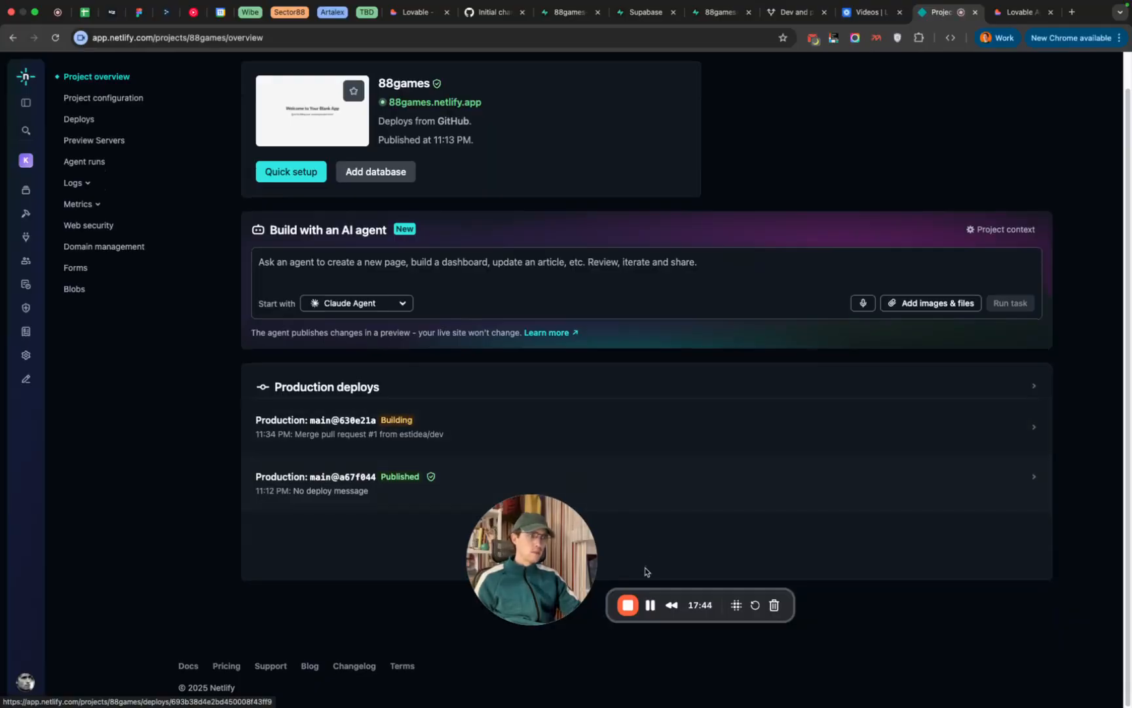
{"action": "left_click", "coordinate": [649, 605]}
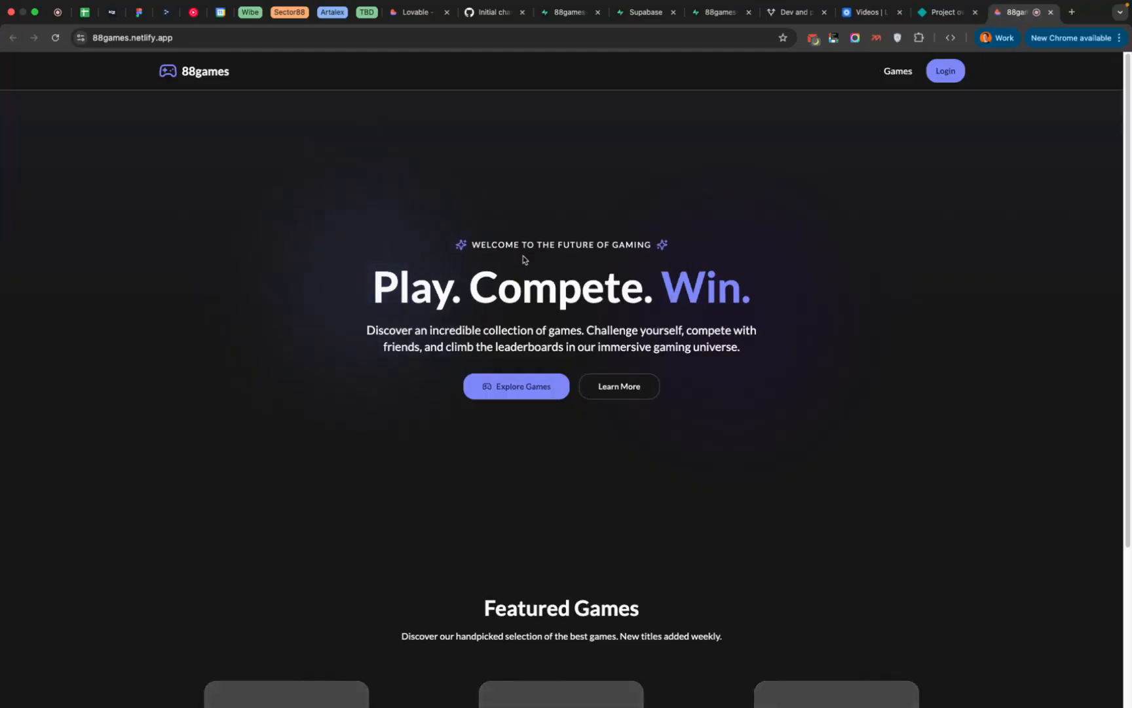
- Check the Featured Games section on the deployed 88games.netlify.app home page
{"action": "scroll", "coordinate": [517, 275], "scroll_direction": "down", "scroll_amount": 3}
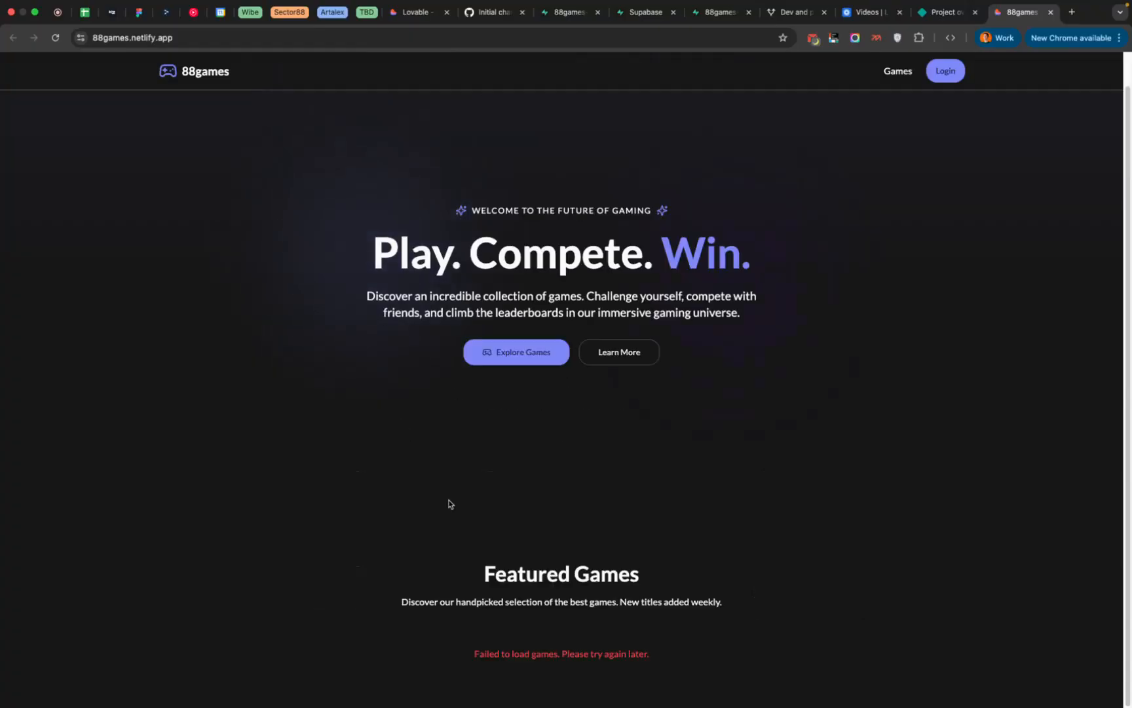
{"action": "left_click_drag", "start_coordinate": [463, 661], "coordinate": [681, 653]}
{"action": "left_click", "coordinate": [682, 653]}
- Switch to the Notion guide and read section 8's instruction about opening the supabase migrations folder in GitHub
{"action": "left_click", "coordinate": [802, 14]}
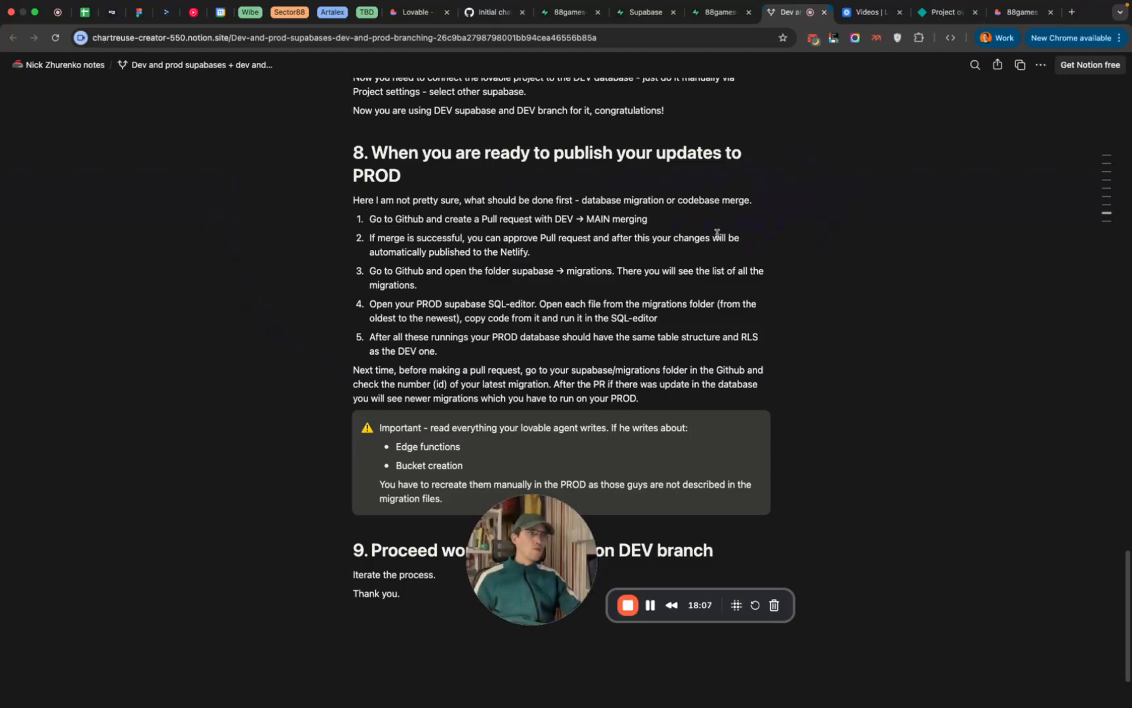
{"action": "left_click_drag", "start_coordinate": [542, 250], "coordinate": [419, 286]}
{"action": "left_click", "coordinate": [404, 257]}
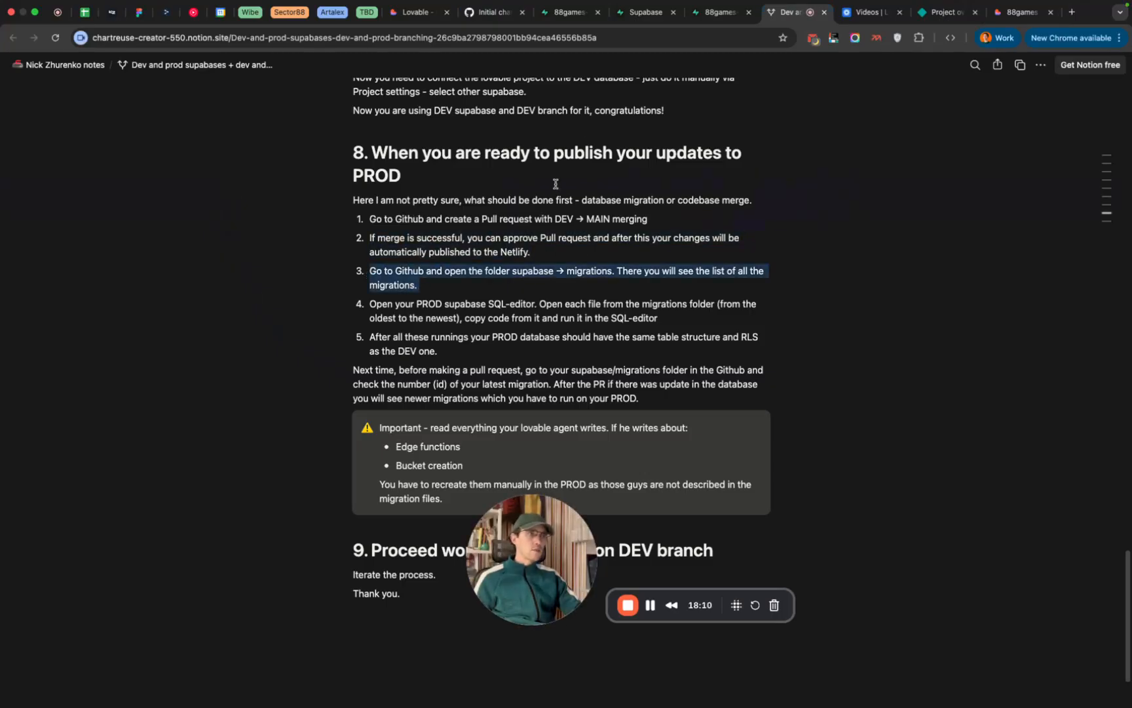
{"action": "left_click", "coordinate": [488, 12]}
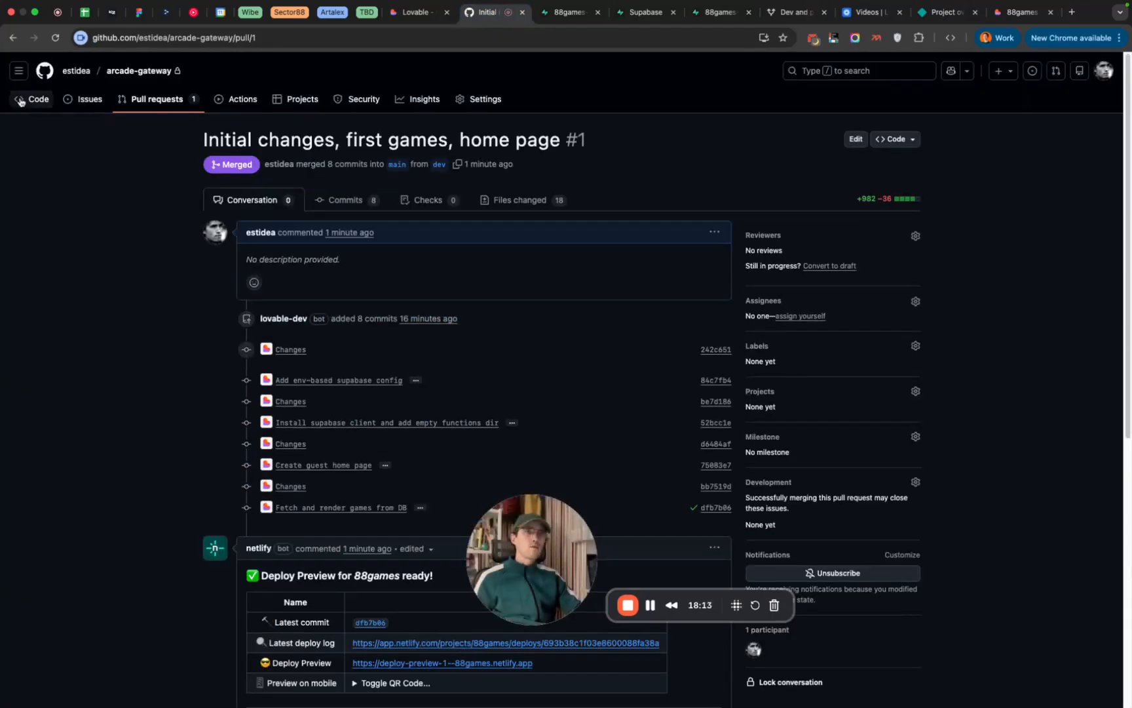
{"action": "left_click", "coordinate": [36, 100]}
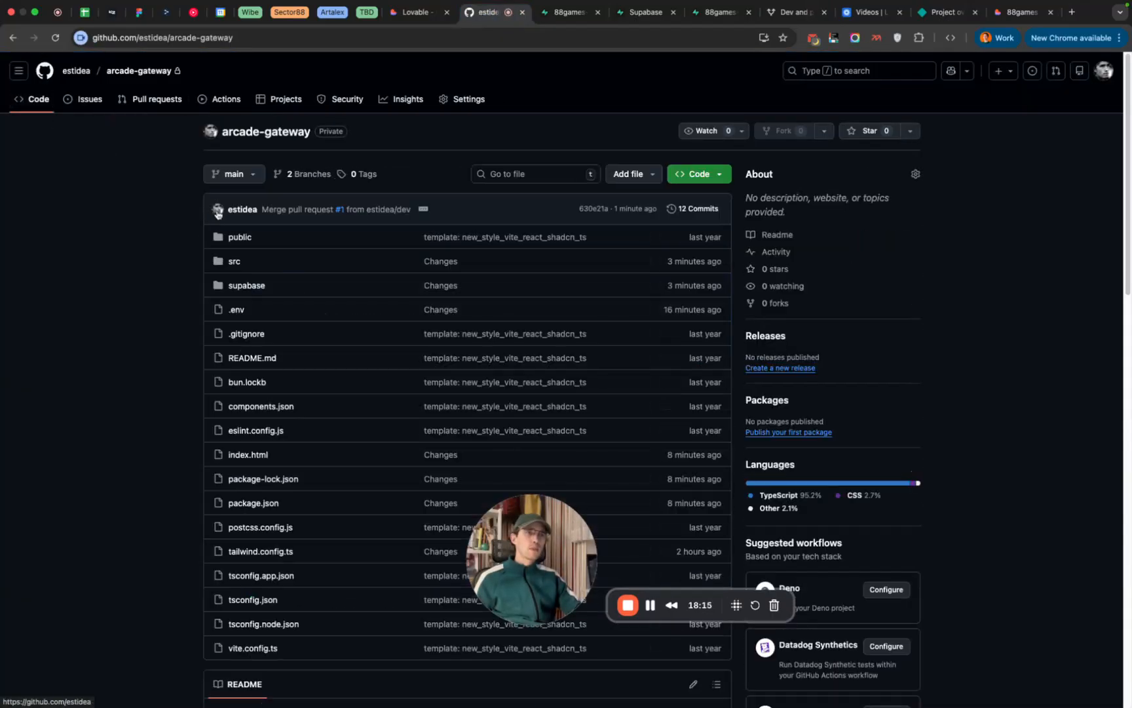
{"action": "left_click", "coordinate": [252, 287]}
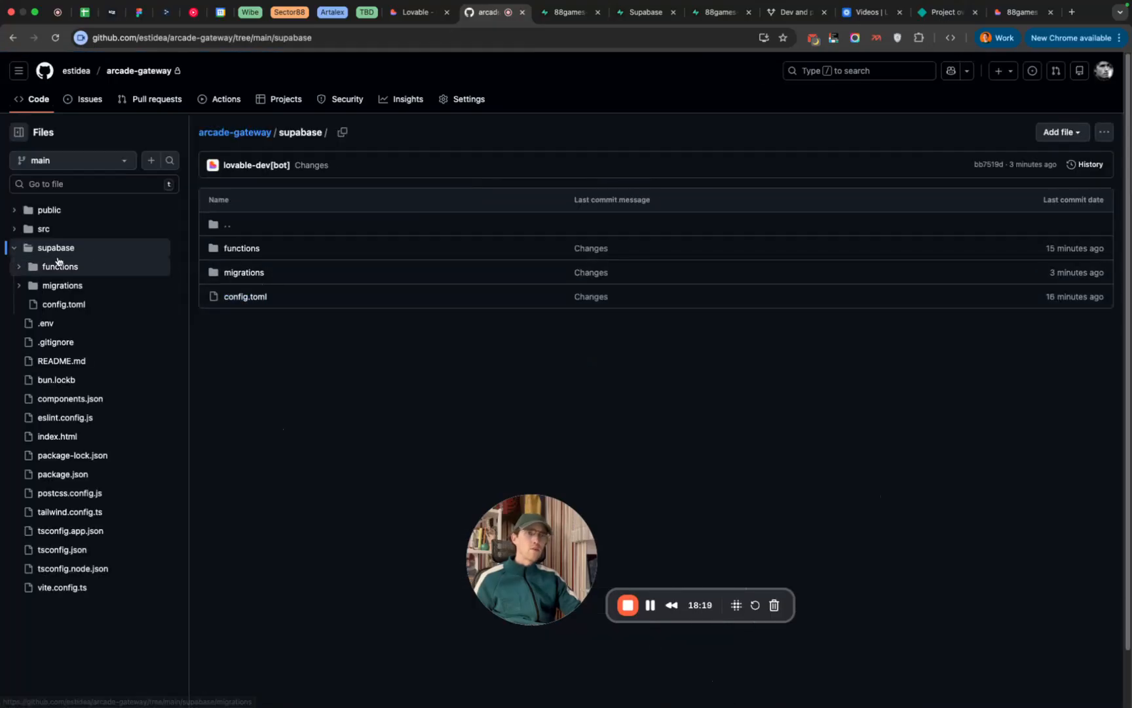
{"action": "left_click", "coordinate": [60, 286]}
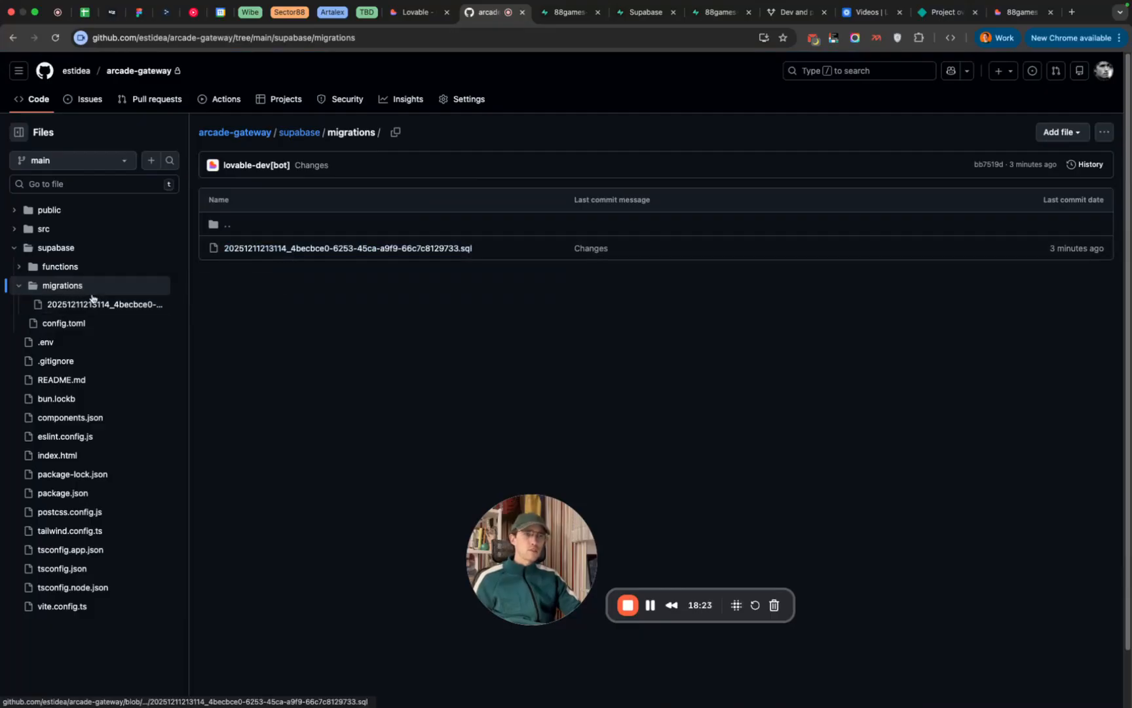
{"action": "left_click", "coordinate": [65, 303]}
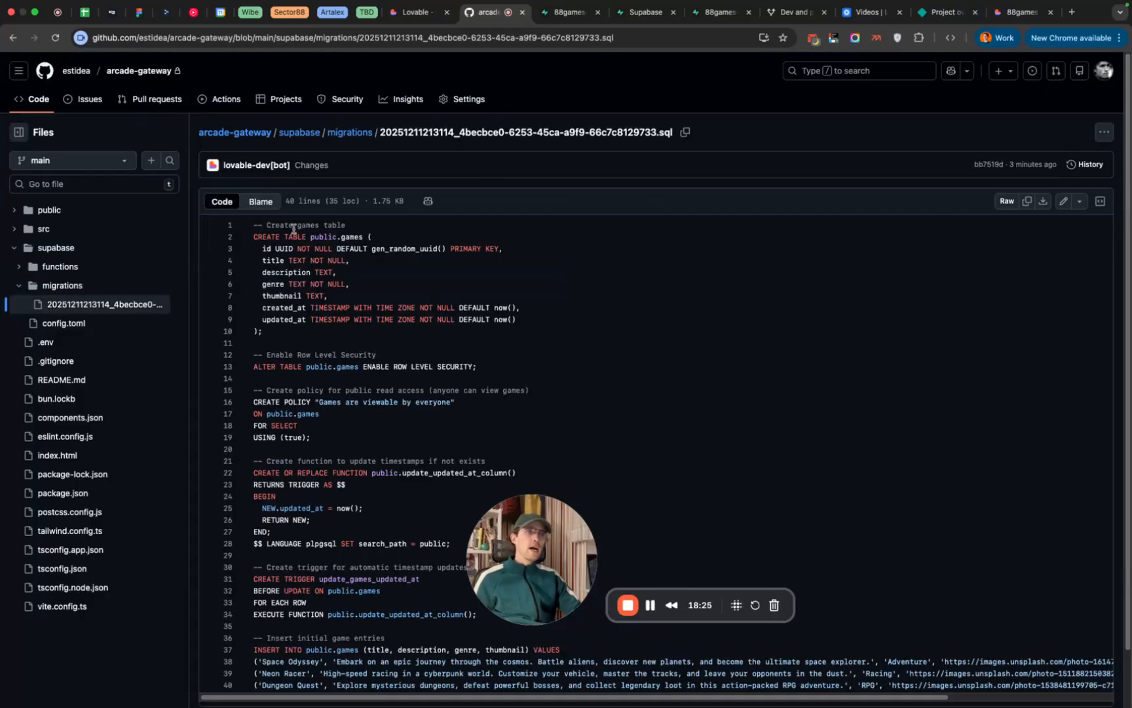
- Examine the migration's SQL sections for the games table, row level security, read policy and initial game entries
{"action": "scroll", "coordinate": [293, 229], "scroll_direction": "down", "scroll_amount": 2}
{"action": "scroll", "coordinate": [290, 237], "scroll_direction": "up", "scroll_amount": 2}
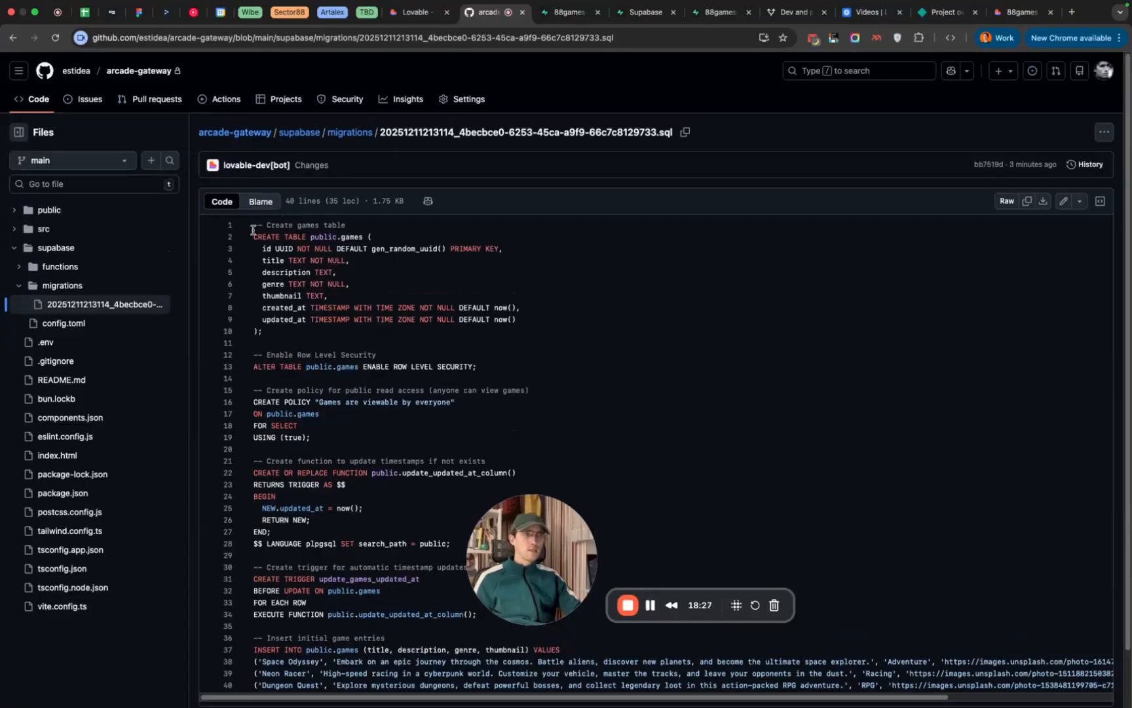
{"action": "left_click_drag", "start_coordinate": [250, 226], "coordinate": [378, 356]}
{"action": "left_click", "coordinate": [362, 331]}
{"action": "scroll", "coordinate": [289, 282], "scroll_direction": "down", "scroll_amount": 2}
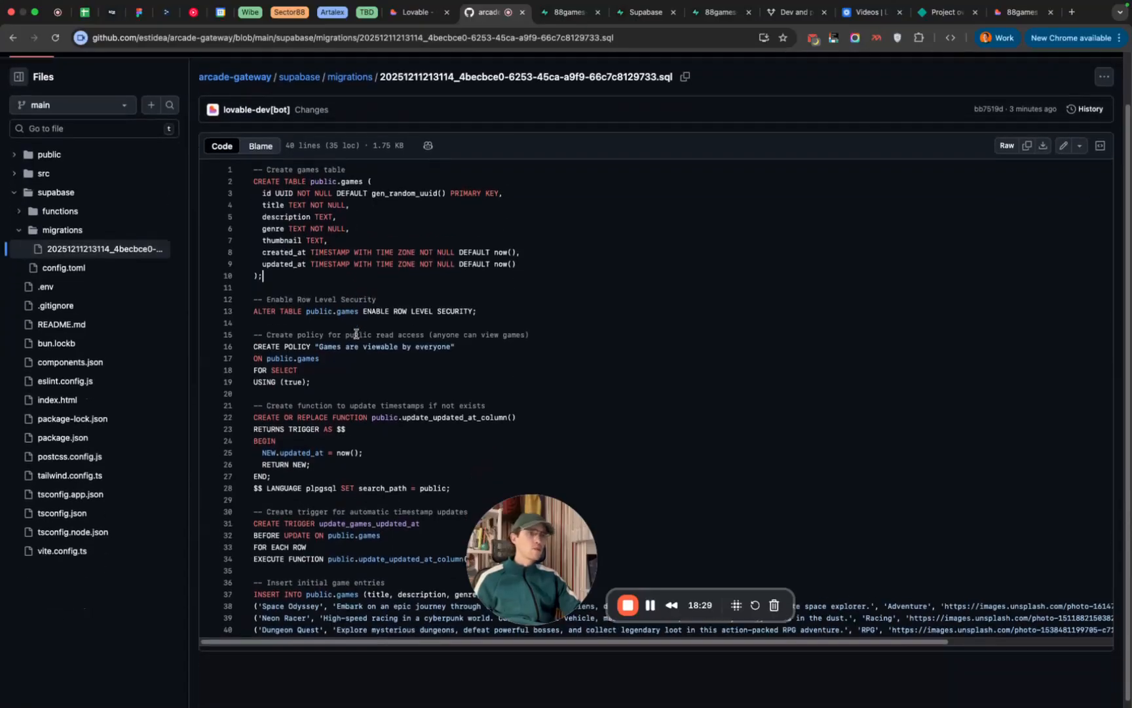
{"action": "left_click_drag", "start_coordinate": [279, 283], "coordinate": [416, 306]}
{"action": "left_click", "coordinate": [415, 306]}
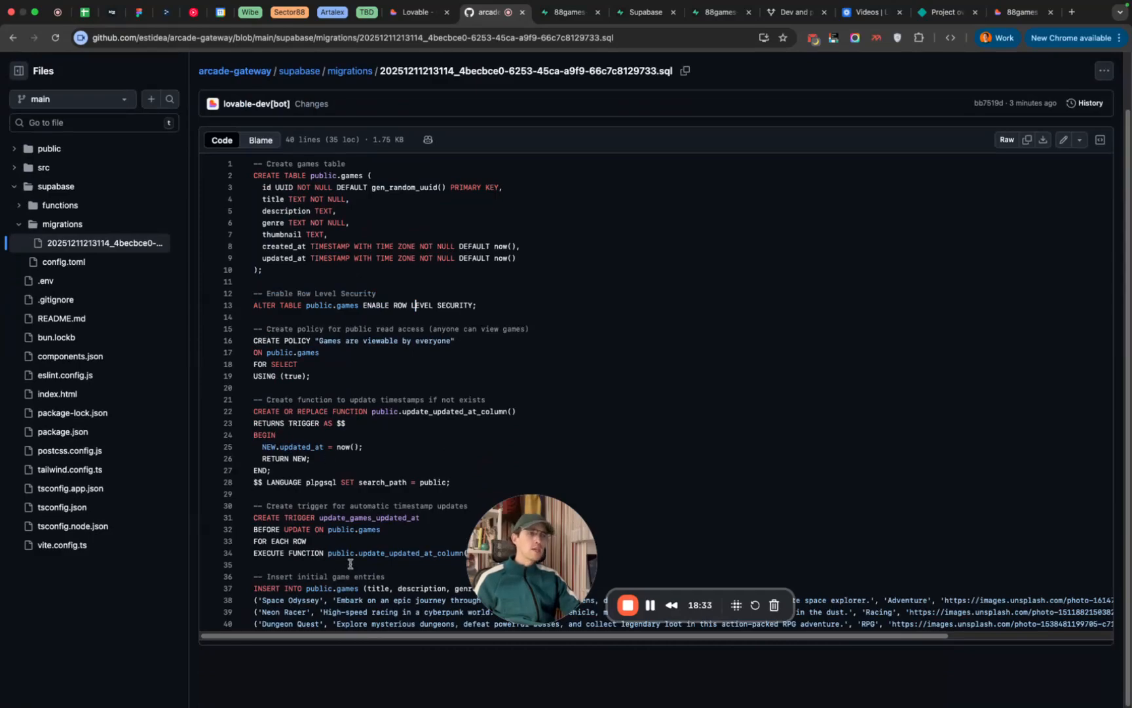
{"action": "left_click_drag", "start_coordinate": [298, 578], "coordinate": [411, 599]}
{"action": "left_click", "coordinate": [331, 576]}
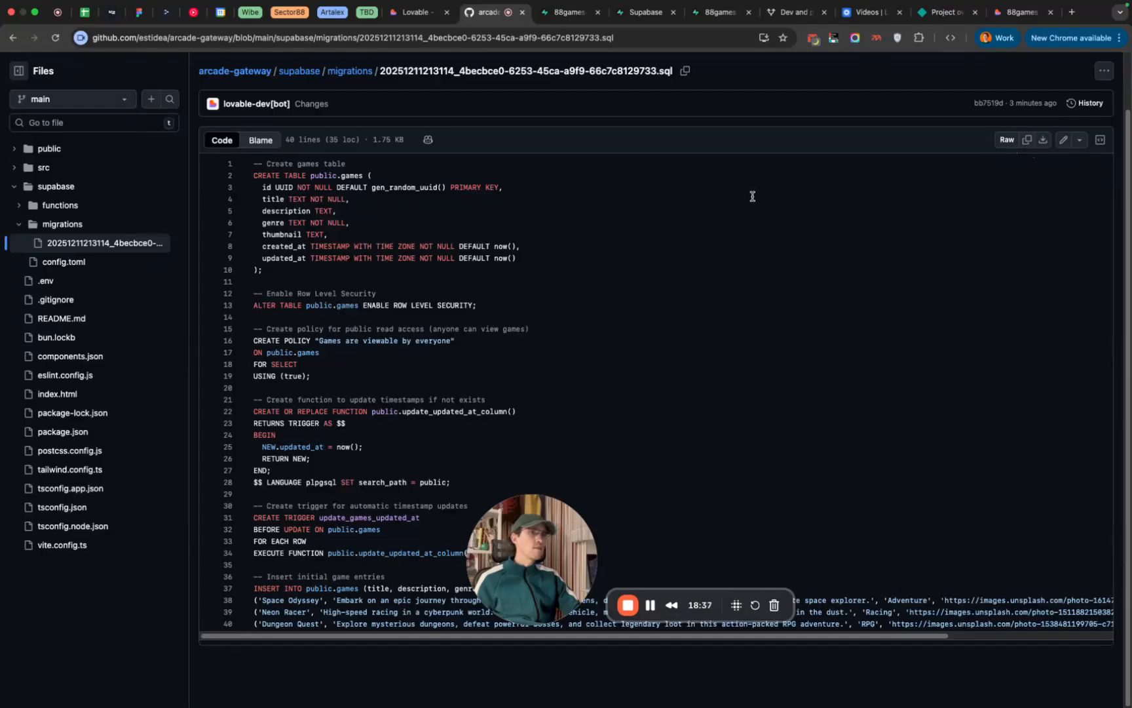
- Copy the migration's SQL code and run it in the SQL Editor of the 88games-prod Supabase project
{"action": "left_click", "coordinate": [1026, 139]}
{"action": "left_click", "coordinate": [716, 12]}
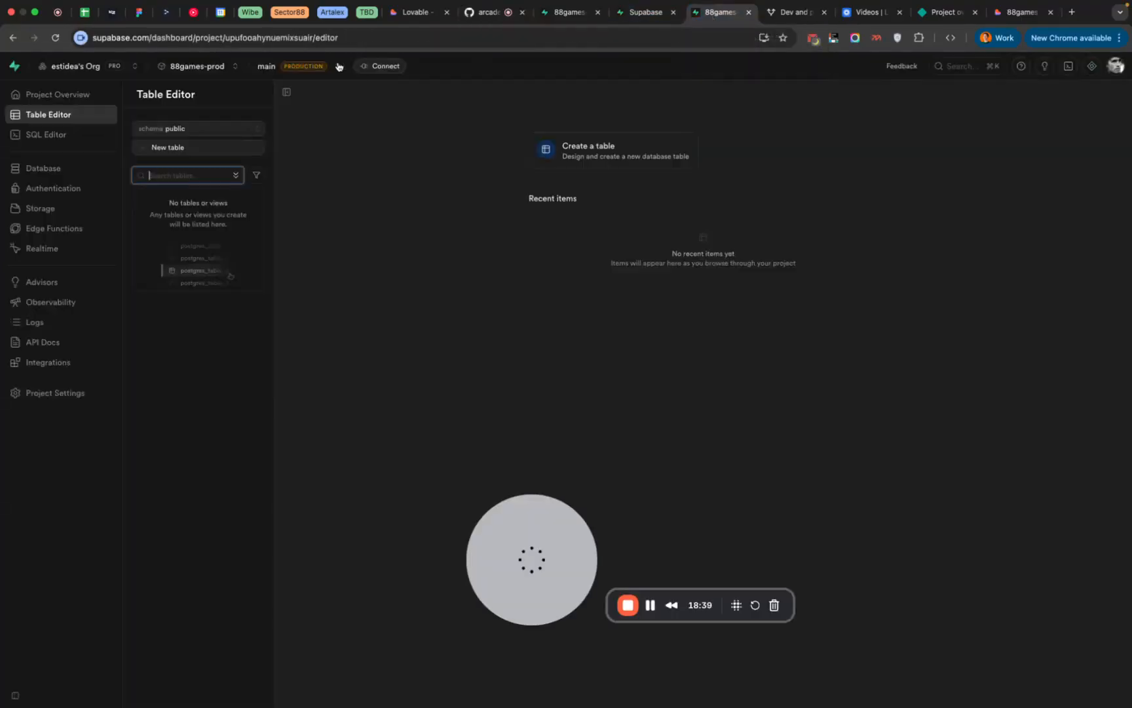
{"action": "left_click", "coordinate": [45, 135]}
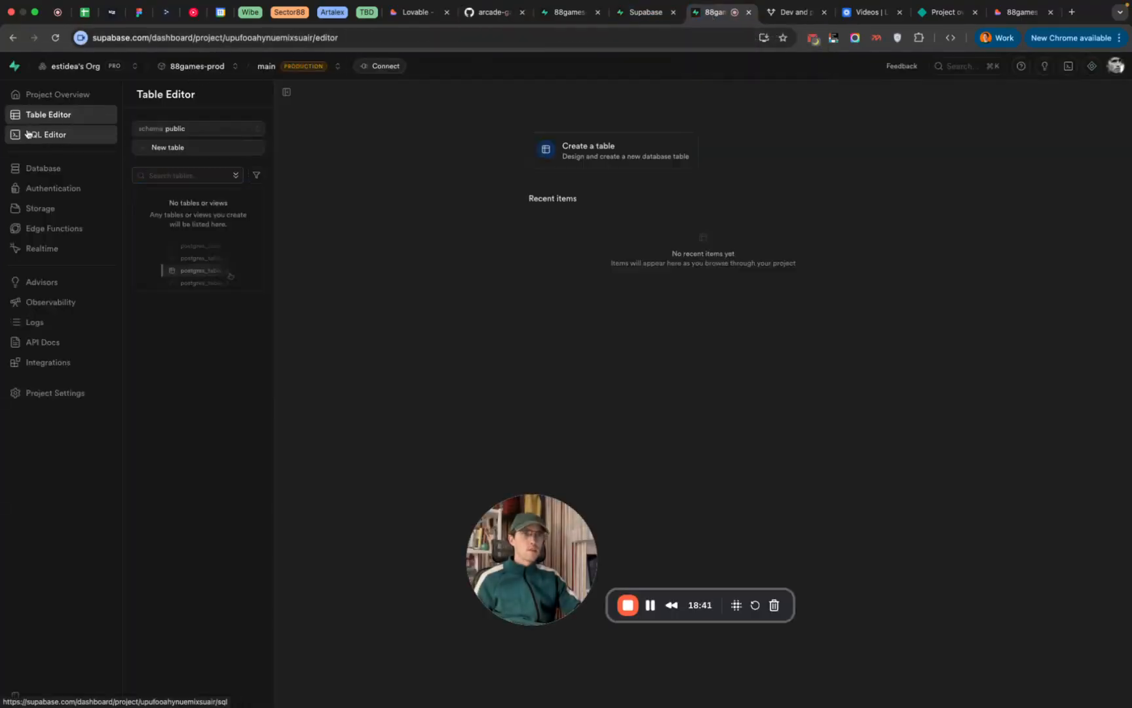
{"action": "left_click", "coordinate": [429, 132]}
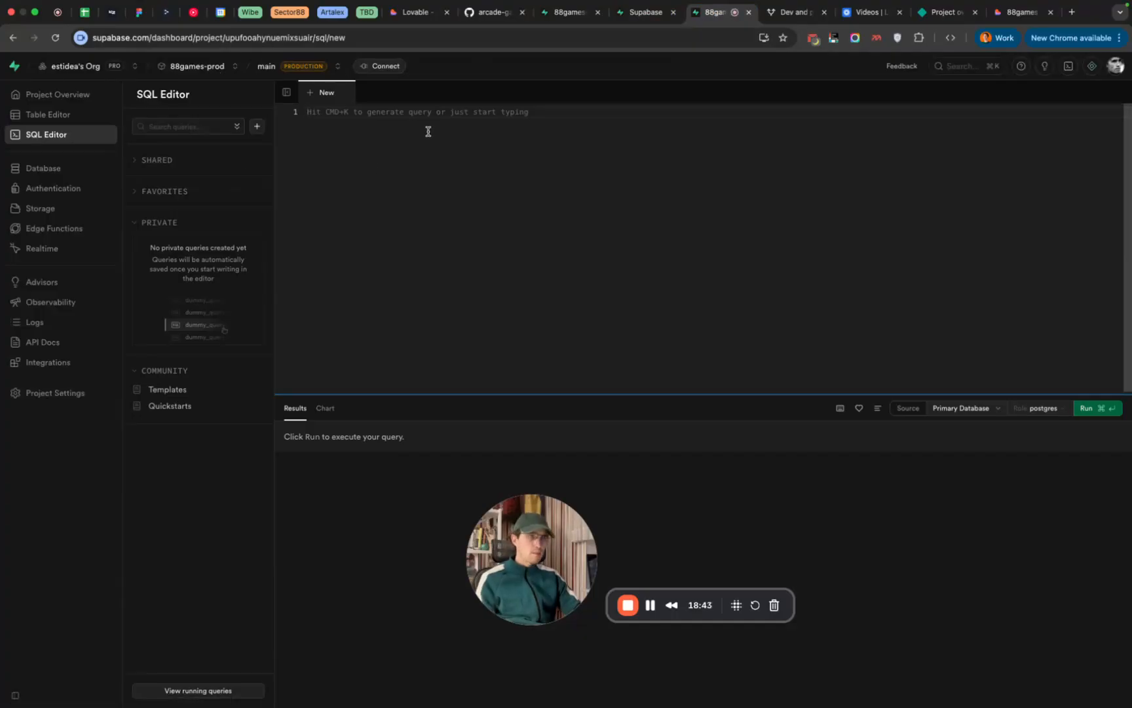
{"action": "key", "text": "super+v"}
{"action": "key", "text": "super+Return"}
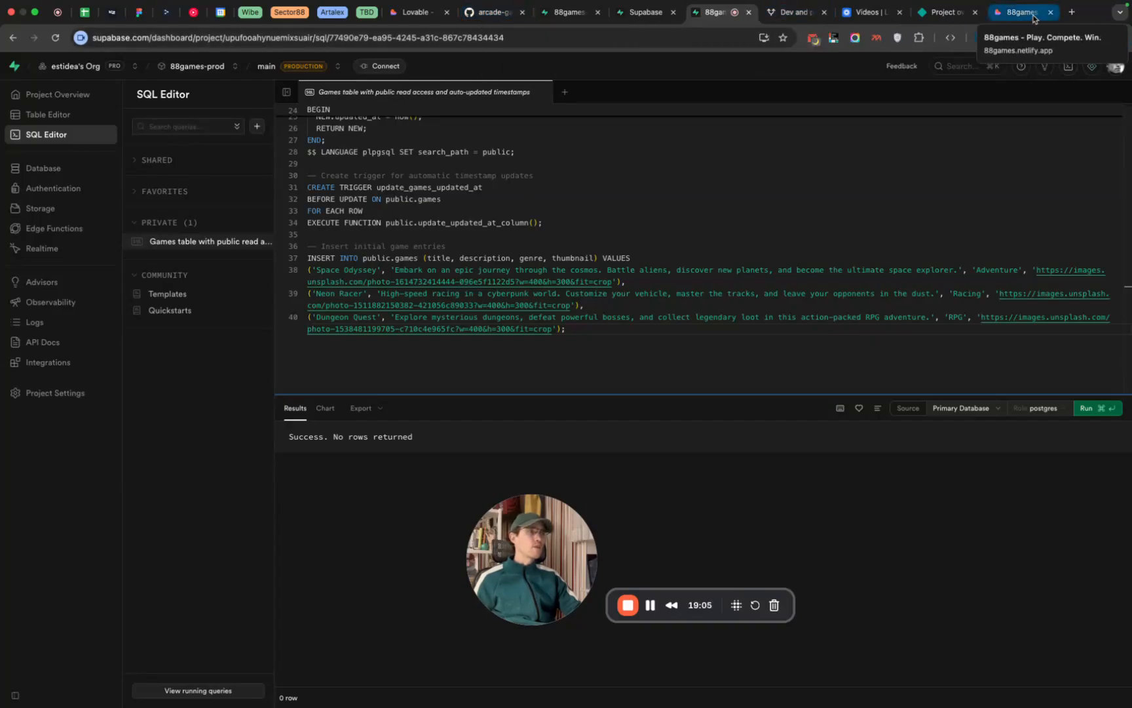
- Inspect the games table in 88games-prod and compare it with the Lovable chat prompt requesting title, description, genre and thumbnail fields
{"action": "left_click", "coordinate": [45, 115]}
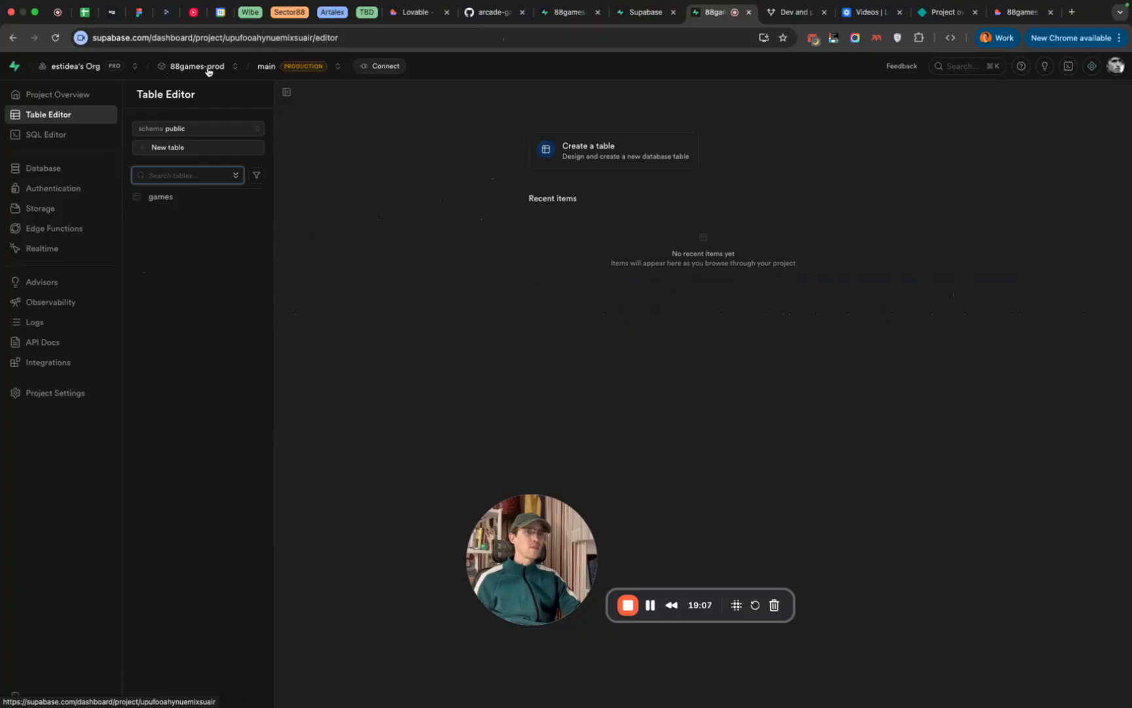
{"action": "left_click", "coordinate": [162, 198]}
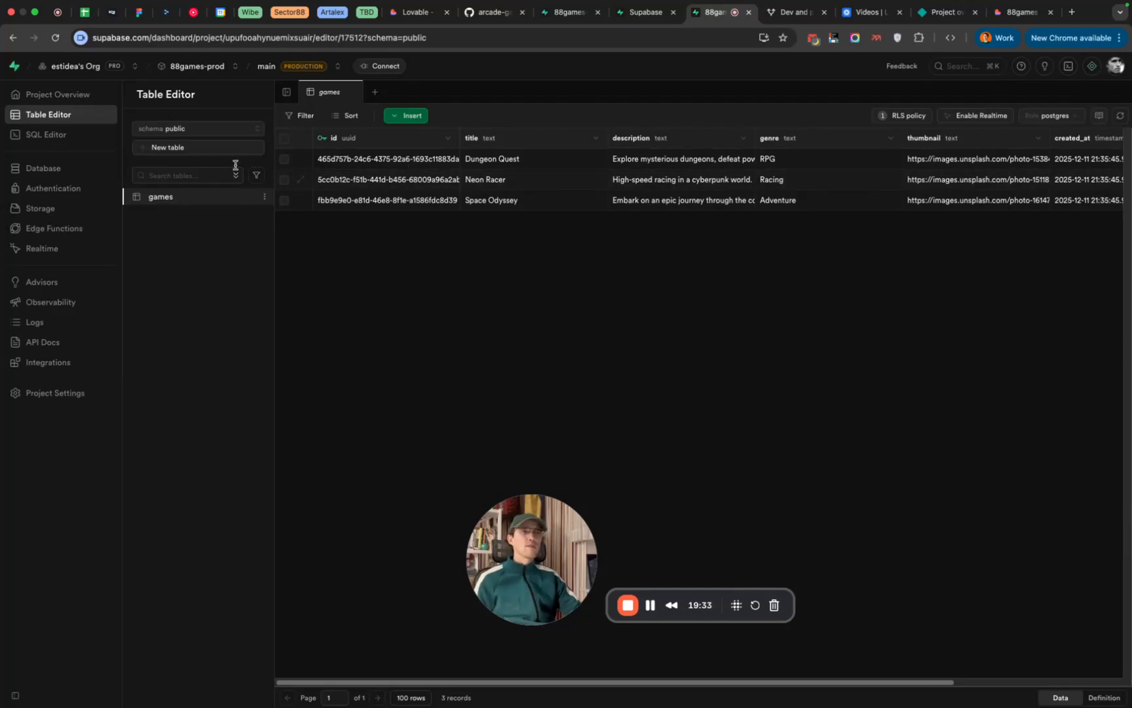
{"action": "left_click", "coordinate": [412, 12]}
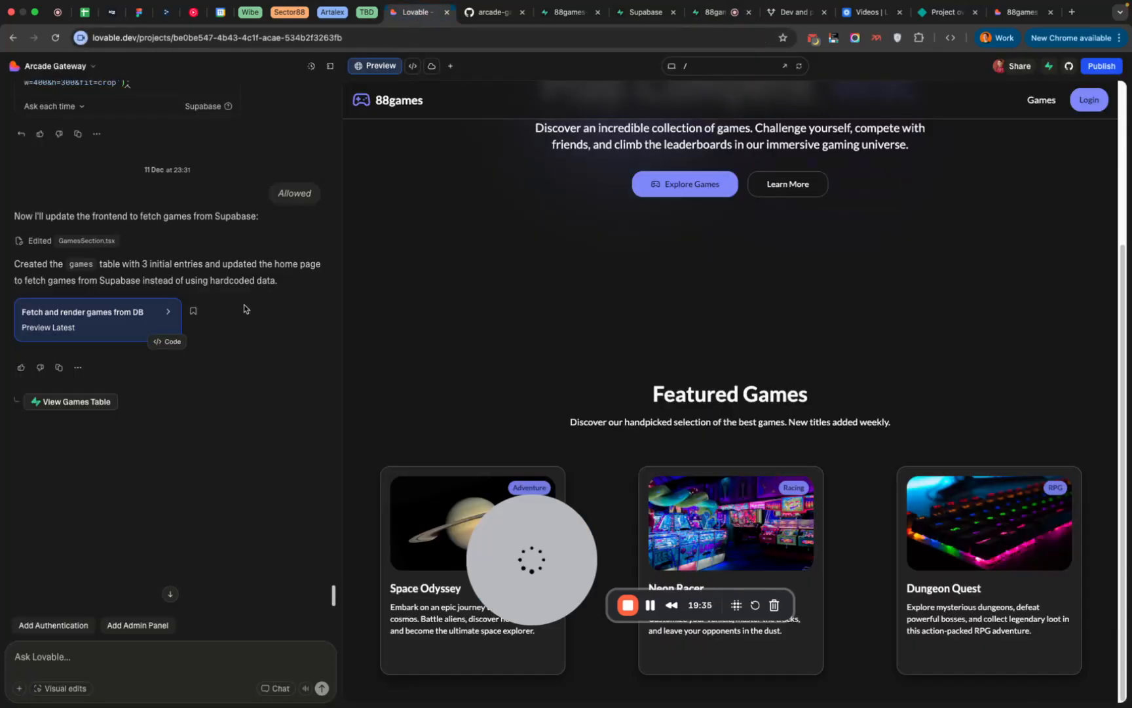
{"action": "scroll", "coordinate": [155, 349], "scroll_direction": "up", "scroll_amount": 10}
{"action": "scroll", "coordinate": [155, 349], "scroll_direction": "up", "scroll_amount": 10}
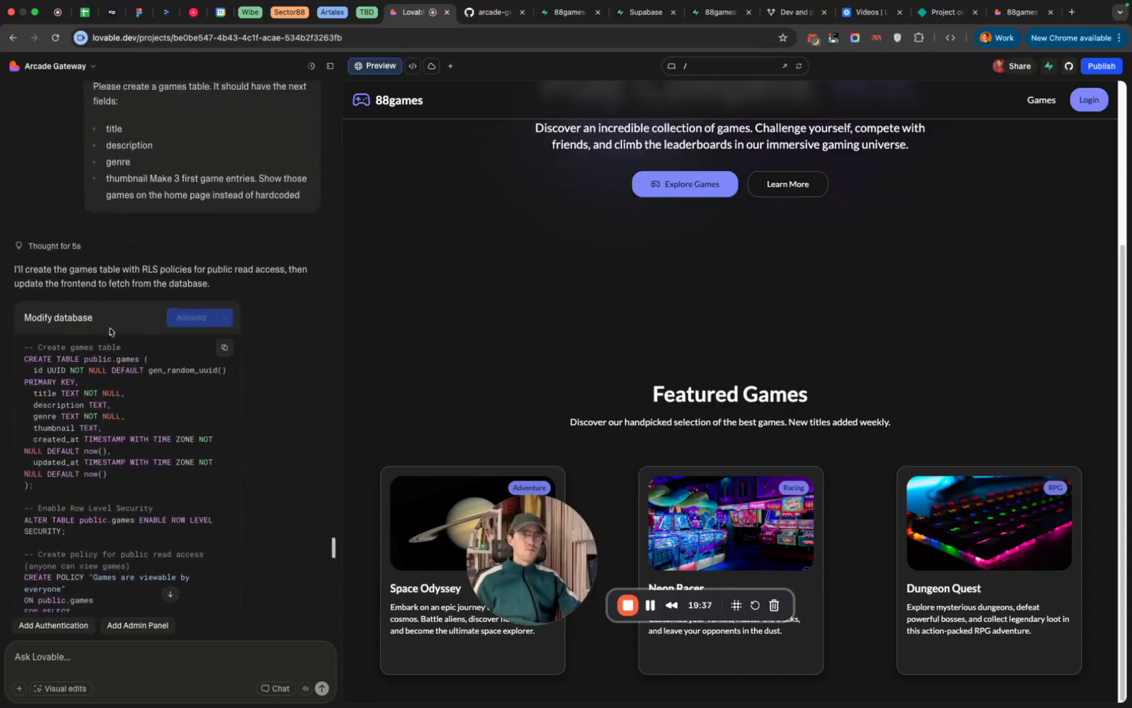
{"action": "left_click_drag", "start_coordinate": [89, 227], "coordinate": [138, 323]}
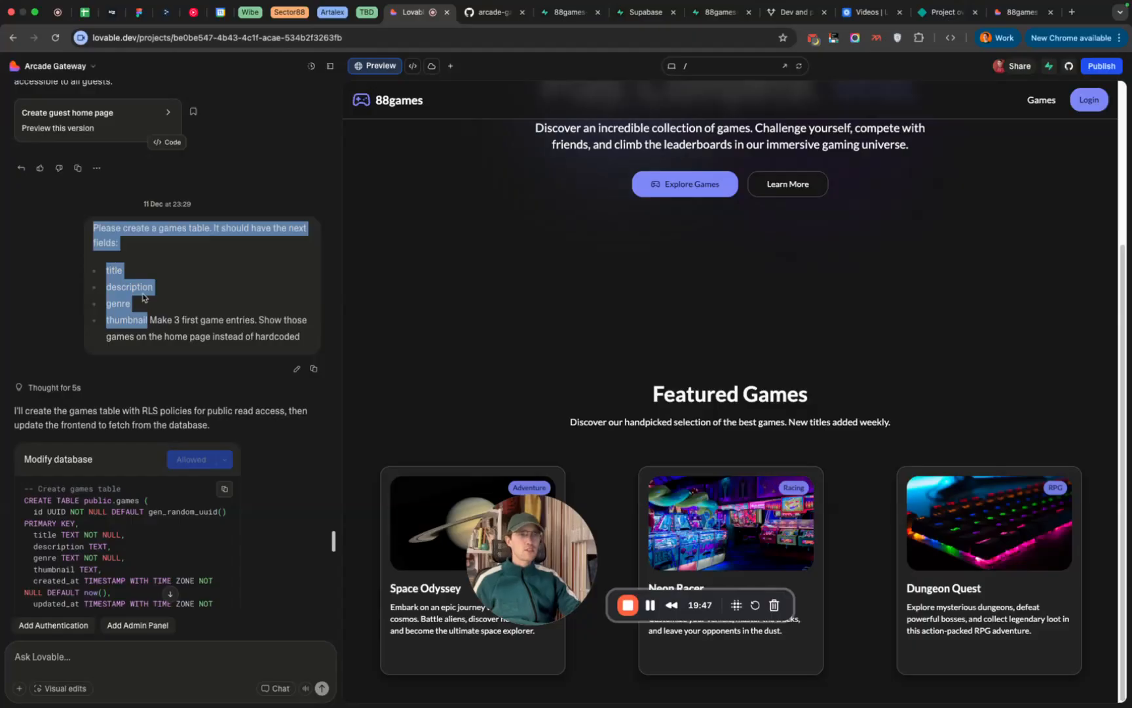
{"action": "left_click_drag", "start_coordinate": [151, 323], "coordinate": [81, 231]}
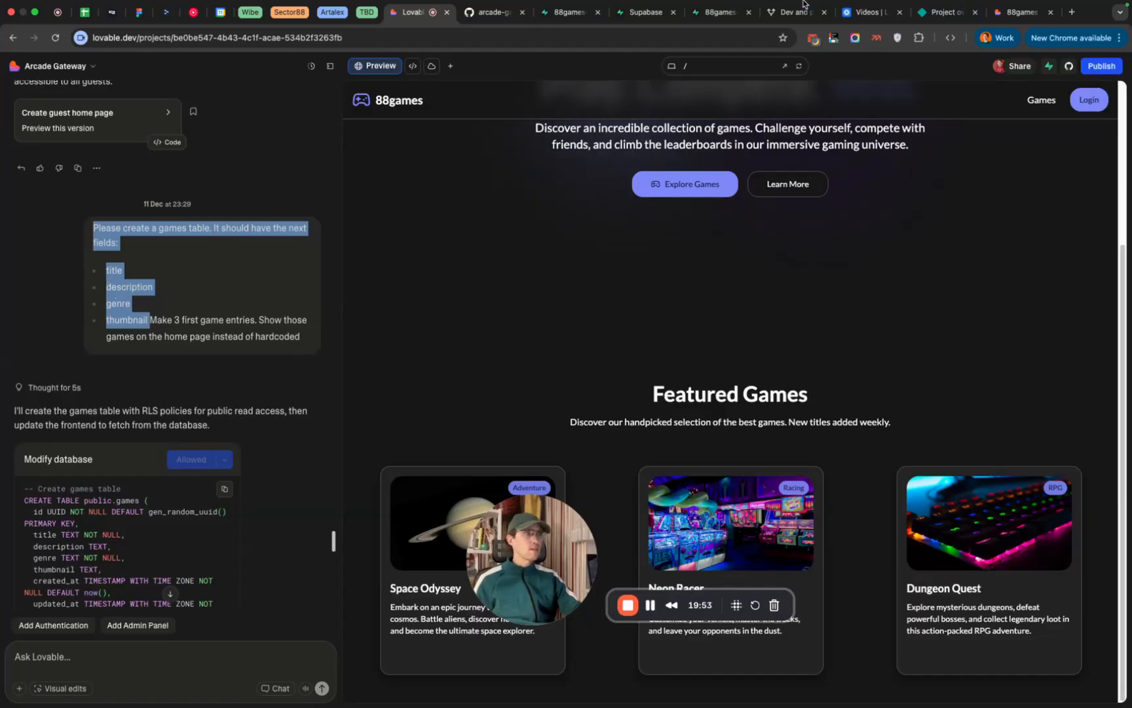
- Check the prod games table's records against the Featured Games section on the live 88games.netlify.app site
{"action": "left_click", "coordinate": [718, 11]}
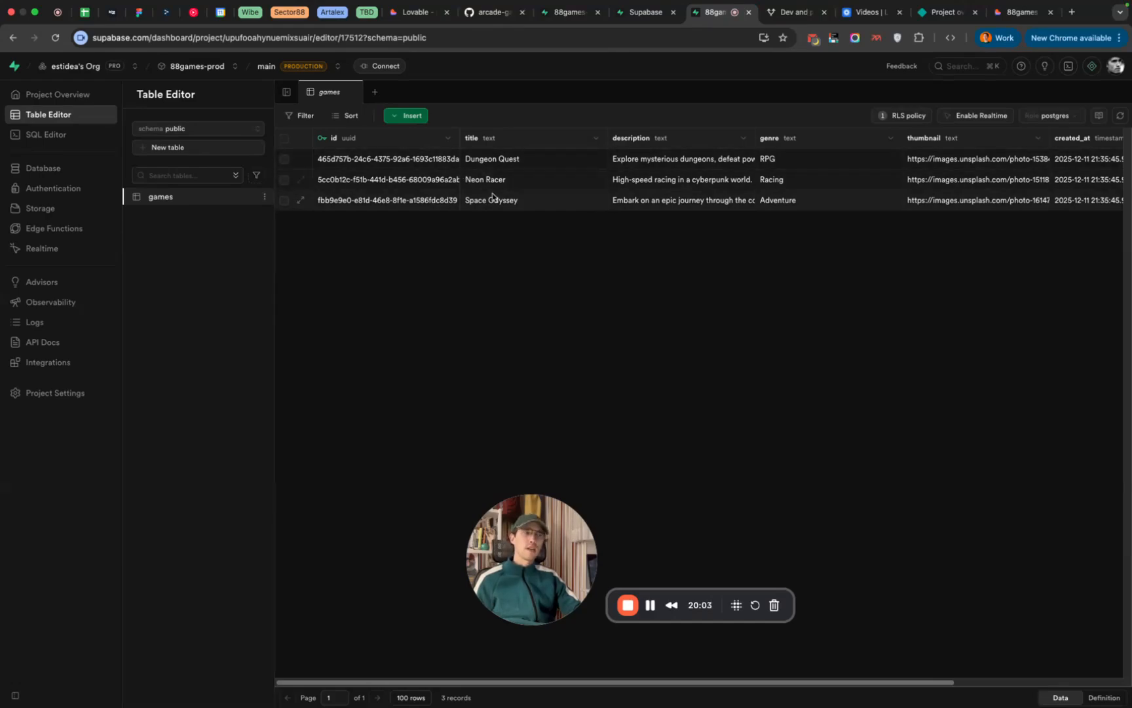
{"action": "left_click", "coordinate": [1013, 13]}
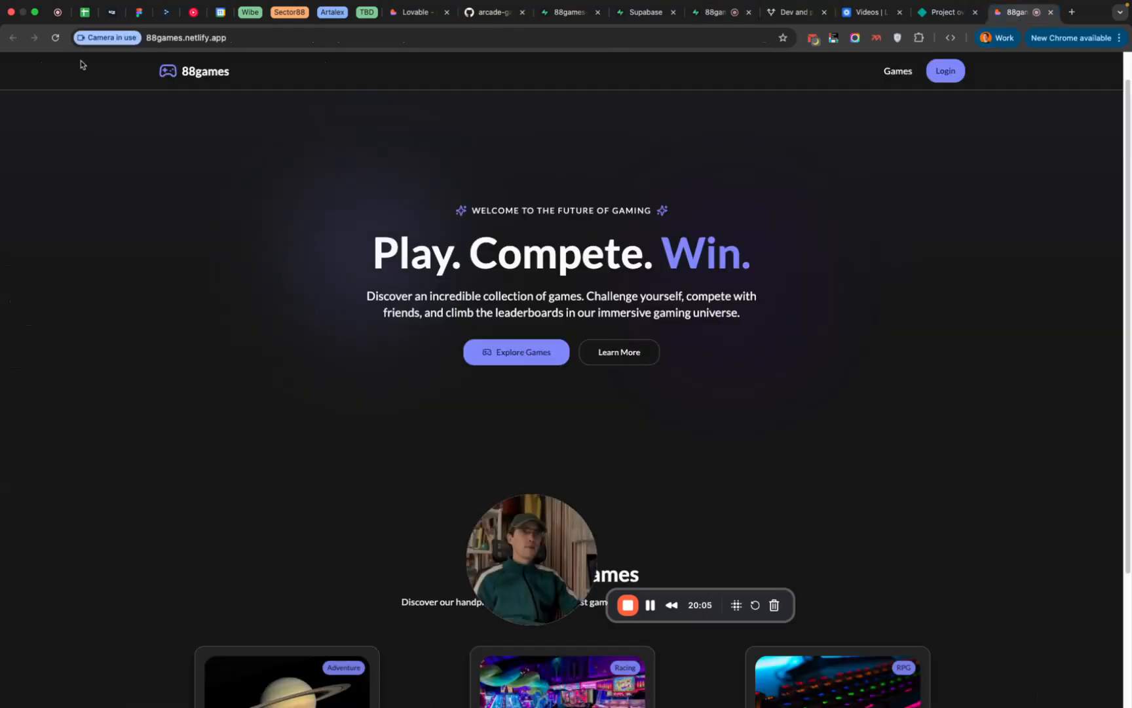
{"action": "scroll", "coordinate": [543, 352], "scroll_direction": "down", "scroll_amount": 3}
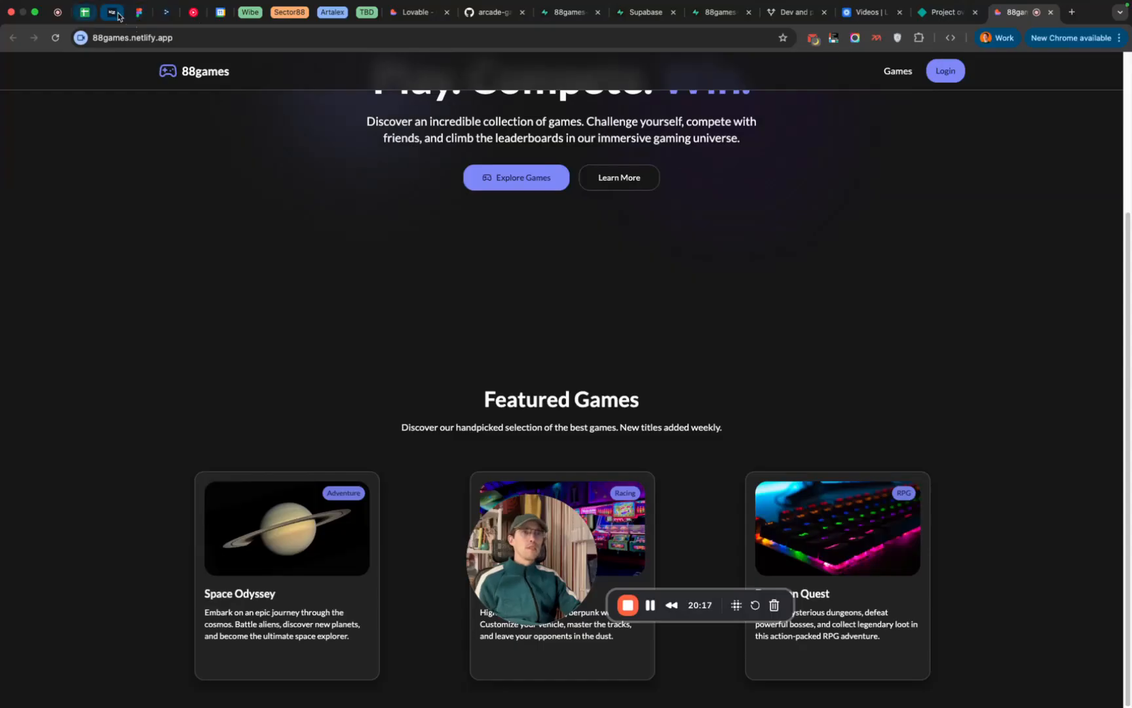
- Switch to the Figma workflow diagram and examine Stage 2's deployment flow and the migrations into the Prod database
{"action": "left_click", "coordinate": [140, 15]}
{"action": "scroll", "coordinate": [536, 331], "scroll_direction": "down", "scroll_amount": 10}
{"action": "left_click_drag", "start_coordinate": [619, 302], "coordinate": [730, 319]}
{"action": "scroll", "coordinate": [698, 344], "scroll_direction": "up", "scroll_amount": 6}
{"action": "scroll", "coordinate": [503, 304], "scroll_direction": "up", "scroll_amount": 5}
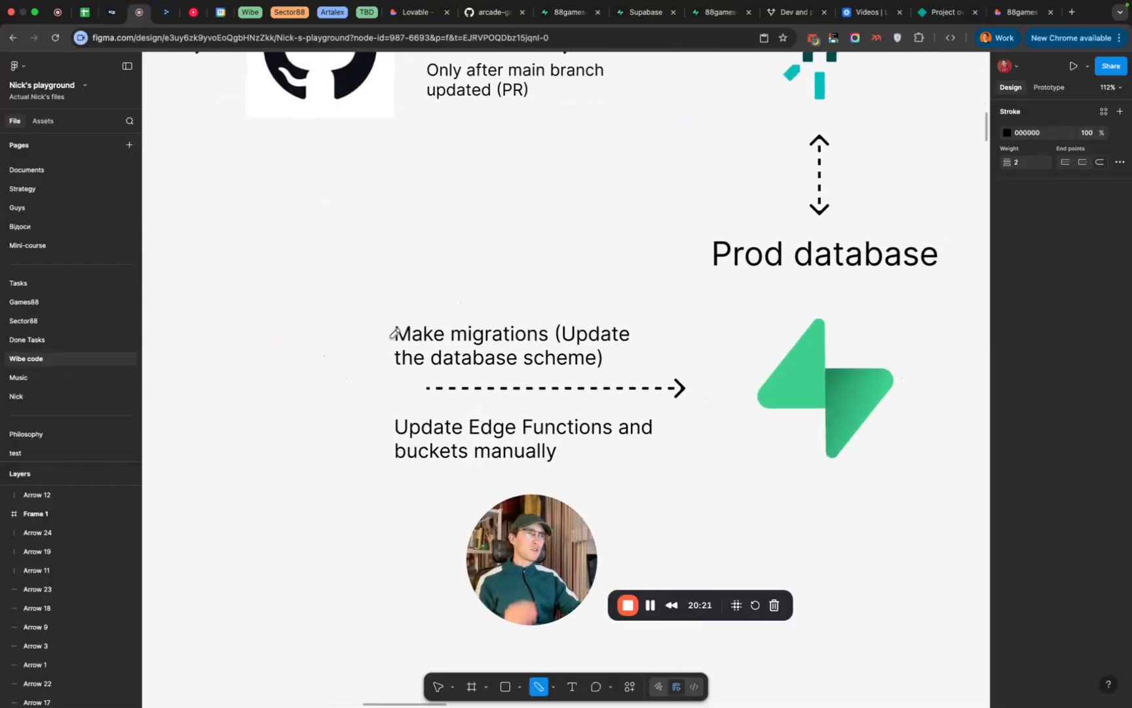
{"action": "scroll", "coordinate": [392, 331], "scroll_direction": "up", "scroll_amount": 2}
{"action": "scroll", "coordinate": [475, 343], "scroll_direction": "up", "scroll_amount": 2}
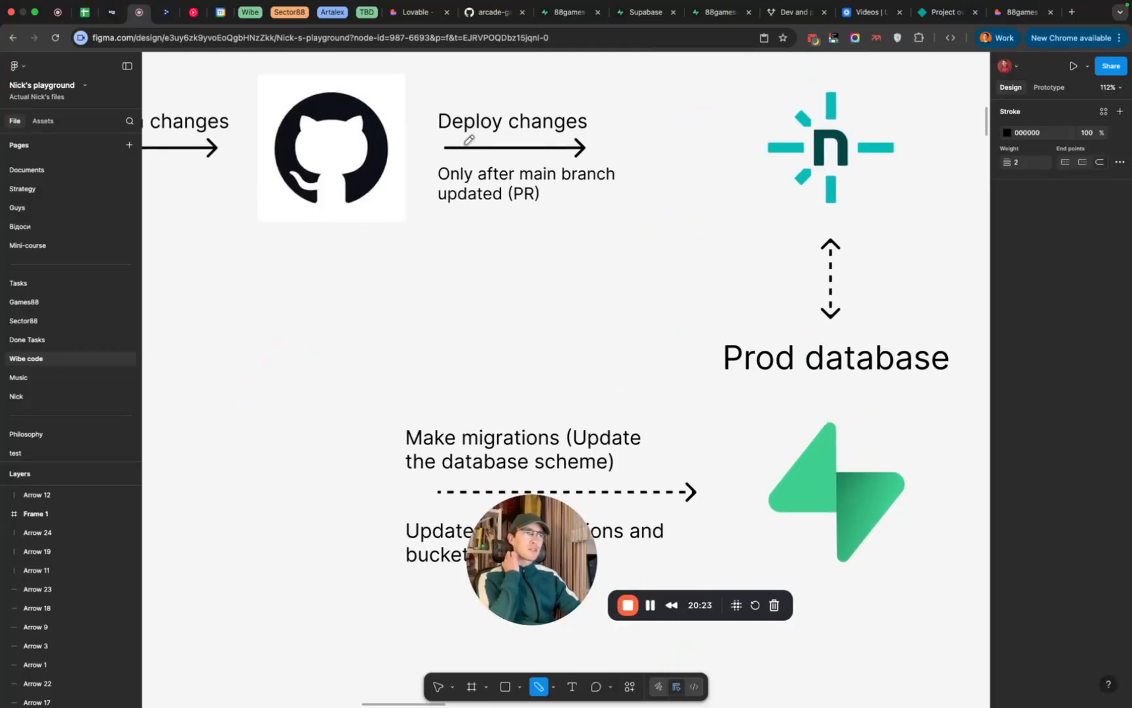
{"action": "scroll", "coordinate": [590, 278], "scroll_direction": "down", "scroll_amount": 5}
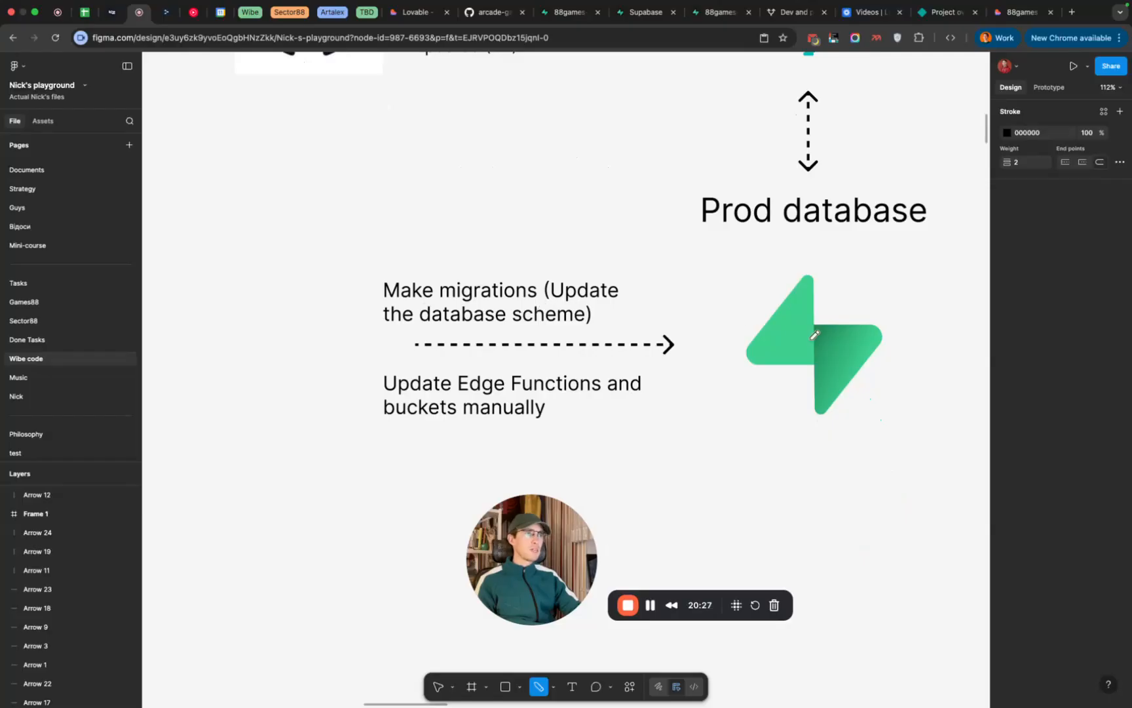
{"action": "scroll", "coordinate": [814, 335], "scroll_direction": "up", "scroll_amount": 2}
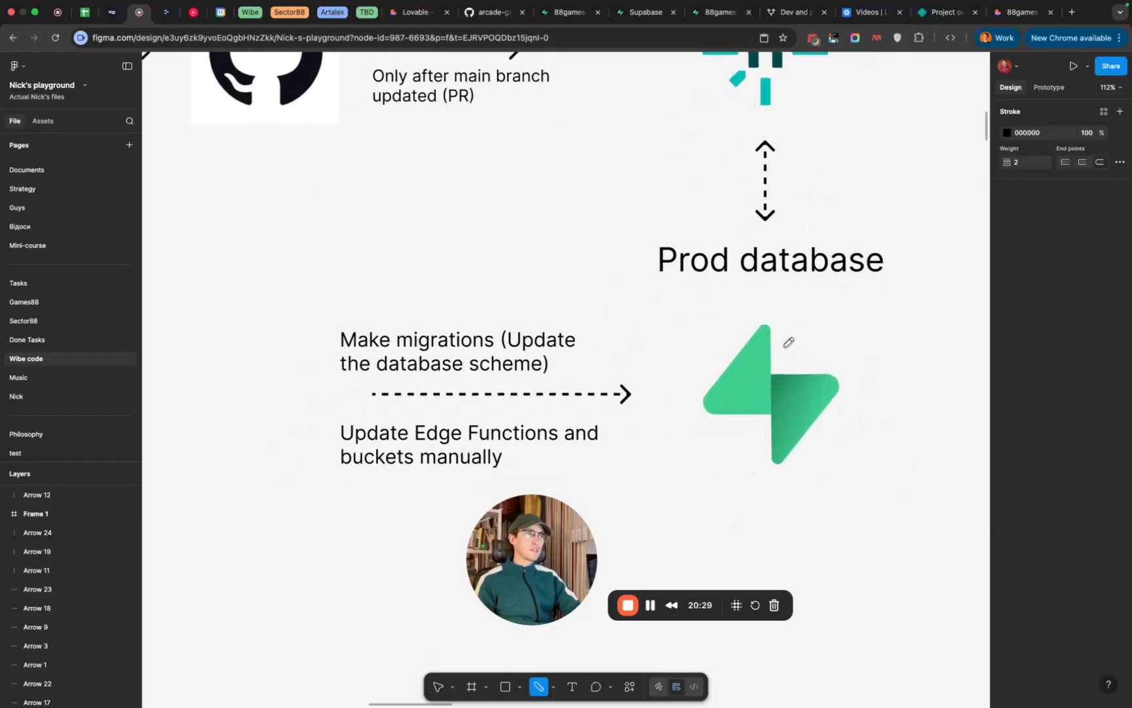
{"action": "scroll", "coordinate": [788, 342], "scroll_direction": "down", "scroll_amount": 5, "text": "ctrl"}
{"action": "scroll", "coordinate": [314, 270], "scroll_direction": "left", "scroll_amount": 3}
{"action": "scroll", "coordinate": [459, 292], "scroll_direction": "right", "scroll_amount": 3}
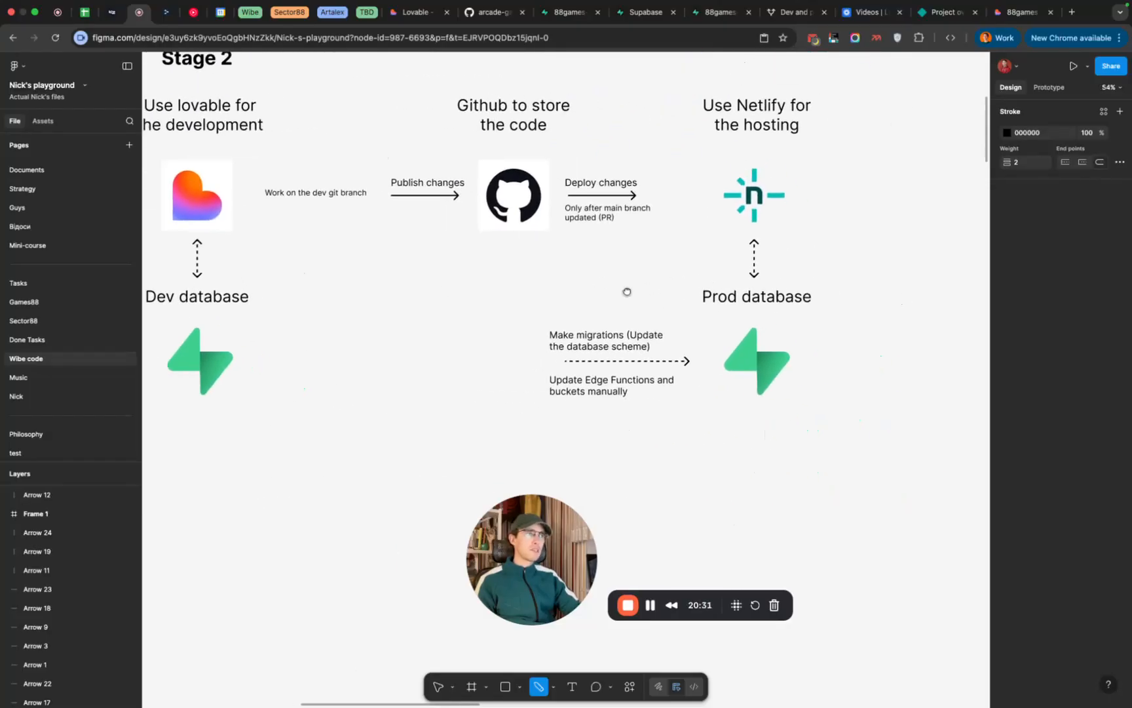
- Underline "Edge Functions" and "buckets" with freehand strokes in the manual-update note beside the Prod database
{"action": "scroll", "coordinate": [757, 363], "scroll_direction": "up", "scroll_amount": 3, "text": "ctrl"}
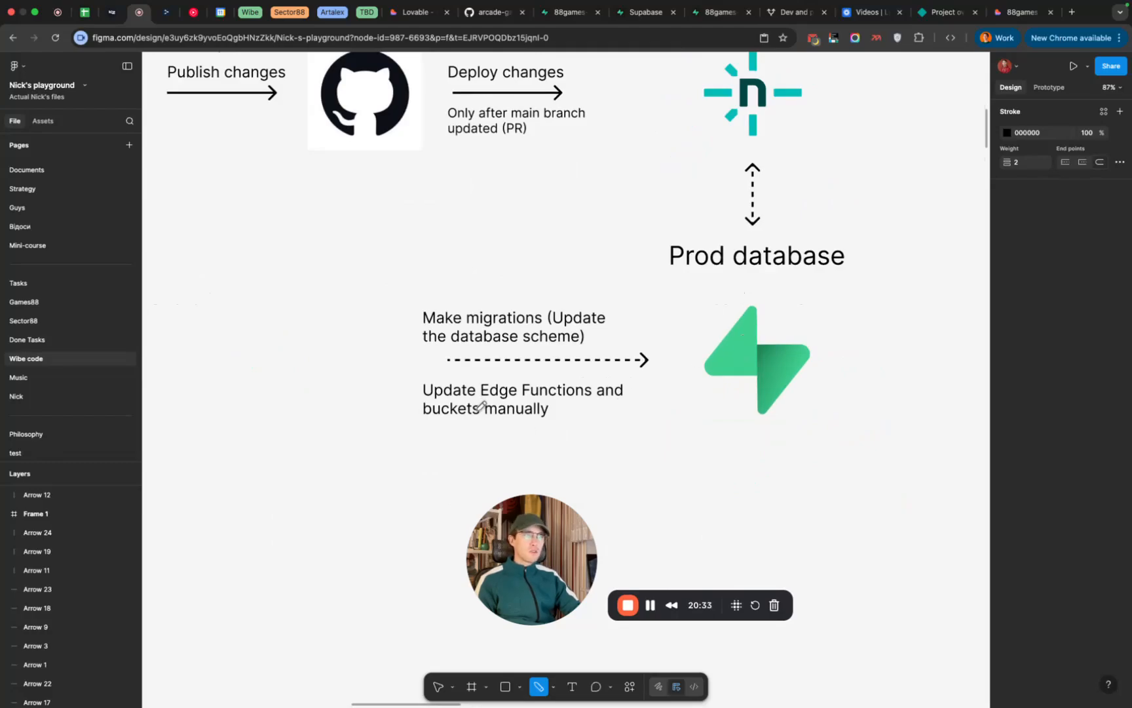
{"action": "scroll", "coordinate": [481, 406], "scroll_direction": "up", "scroll_amount": 3}
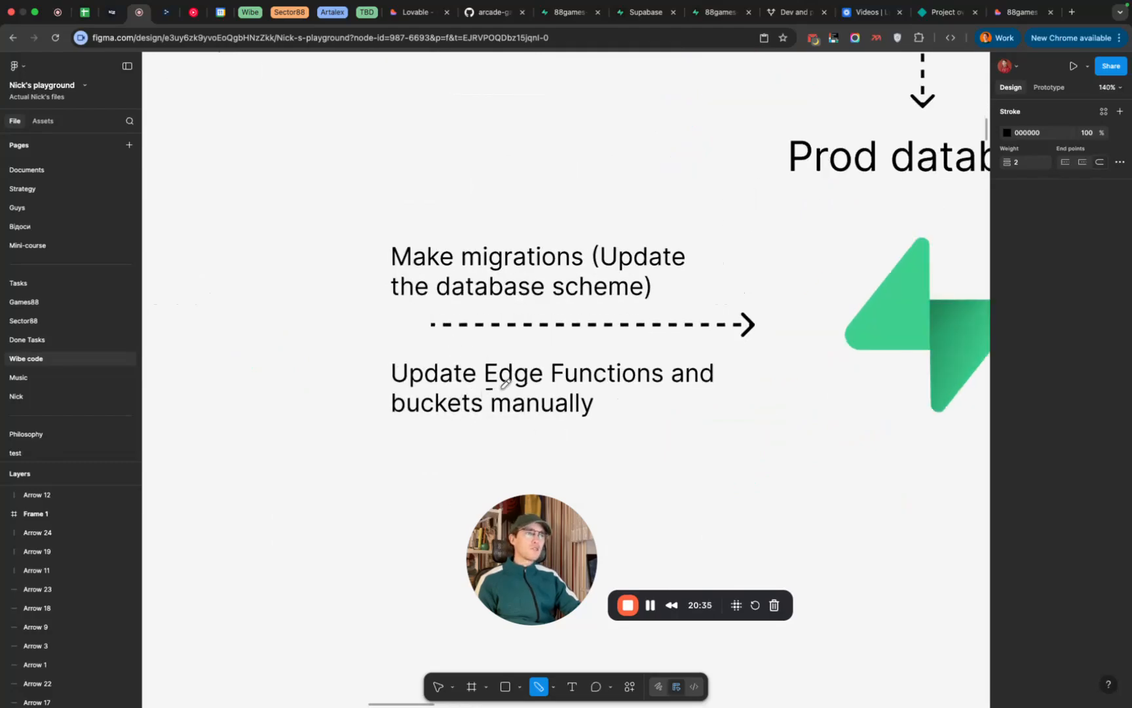
{"action": "left_click_drag", "start_coordinate": [543, 383], "coordinate": [669, 386]}
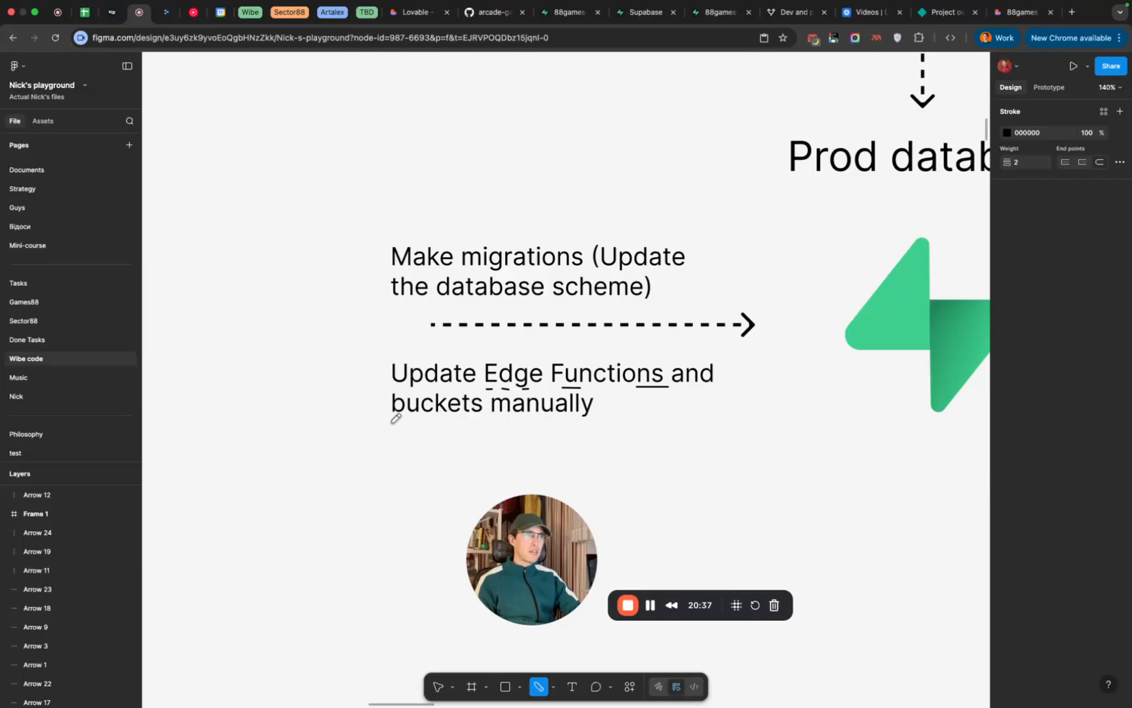
{"action": "left_click_drag", "start_coordinate": [393, 421], "coordinate": [459, 419]}
{"action": "scroll", "coordinate": [483, 397], "scroll_direction": "down", "scroll_amount": 5, "text": "ctrl"}
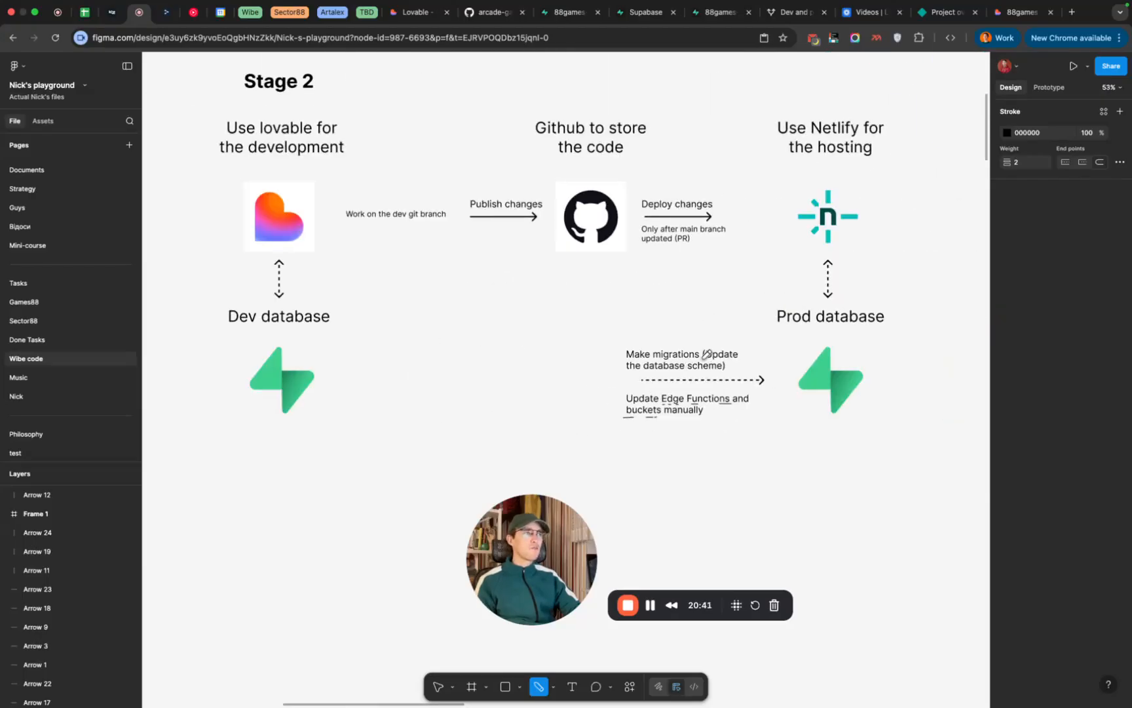
{"action": "scroll", "coordinate": [706, 354], "scroll_direction": "down", "scroll_amount": 2, "text": "ctrl"}
{"action": "scroll", "coordinate": [706, 354], "scroll_direction": "right", "scroll_amount": 3}
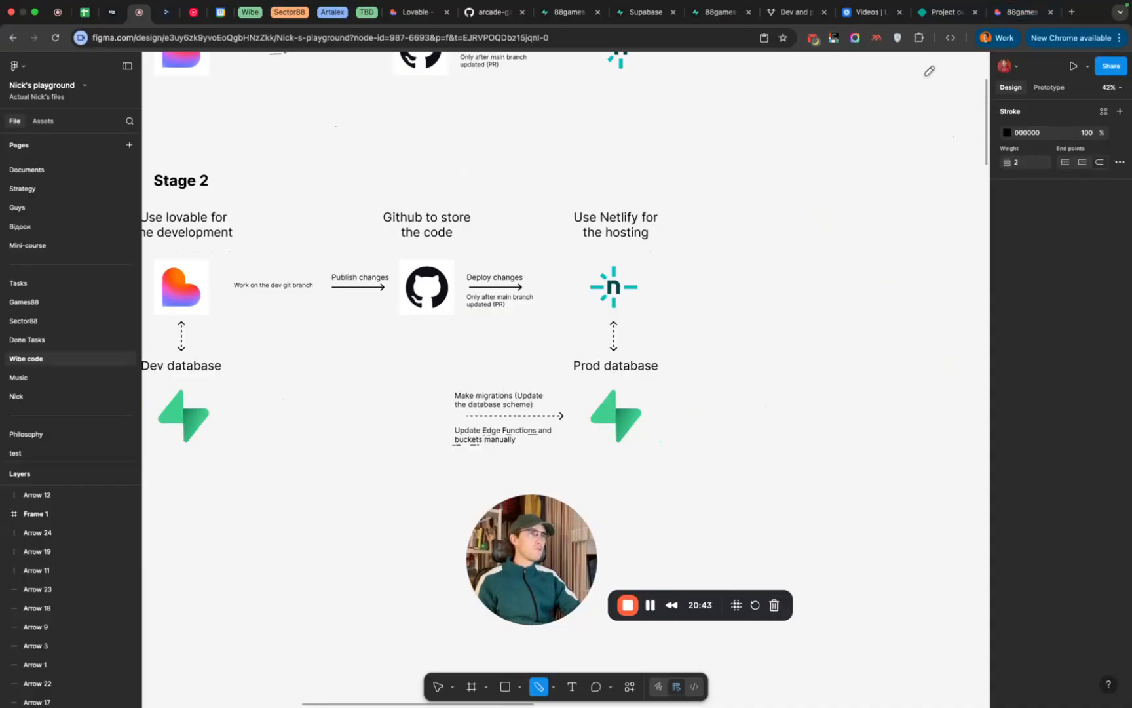
- Switch to the Notion guide to read sections 8 and 9, and check the Featured Games section in the Lovable preview
{"action": "left_click", "coordinate": [795, 13]}
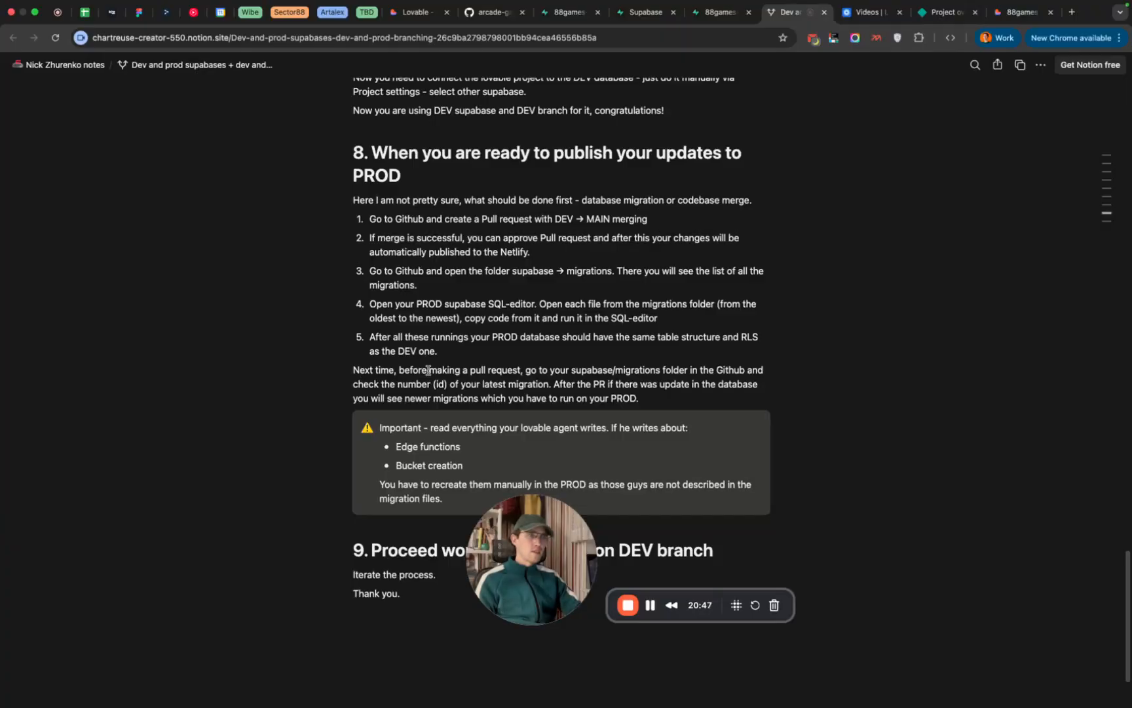
{"action": "scroll", "coordinate": [512, 391], "scroll_direction": "down", "scroll_amount": 3}
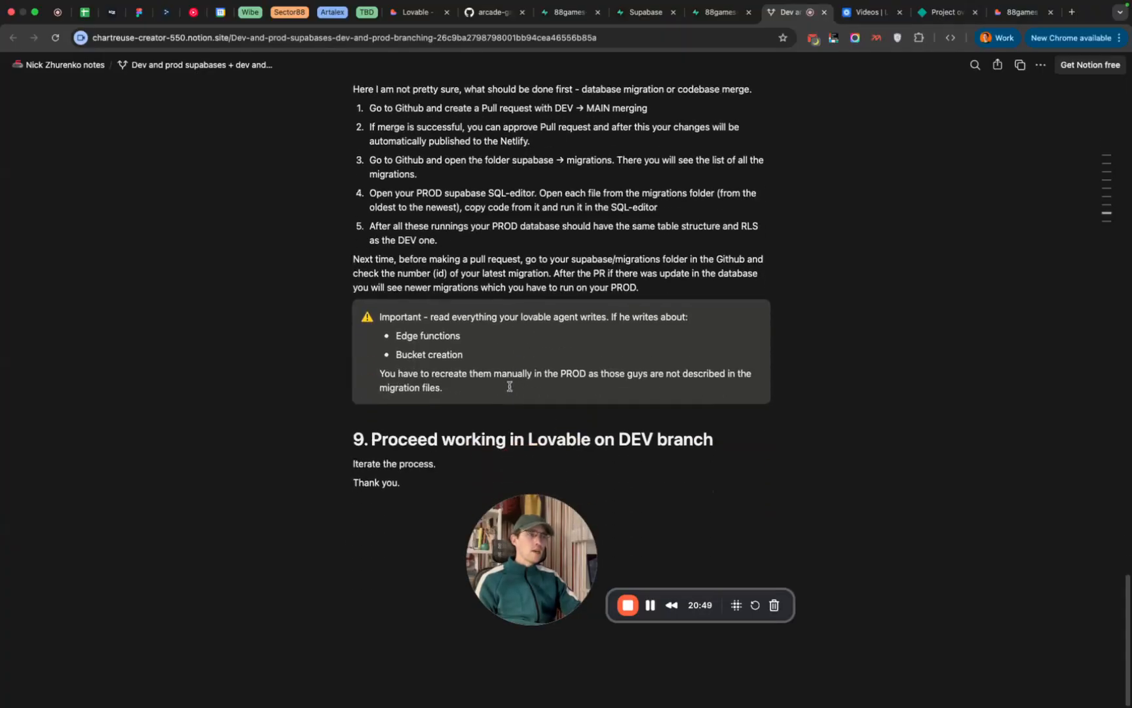
{"action": "left_click", "coordinate": [413, 12]}
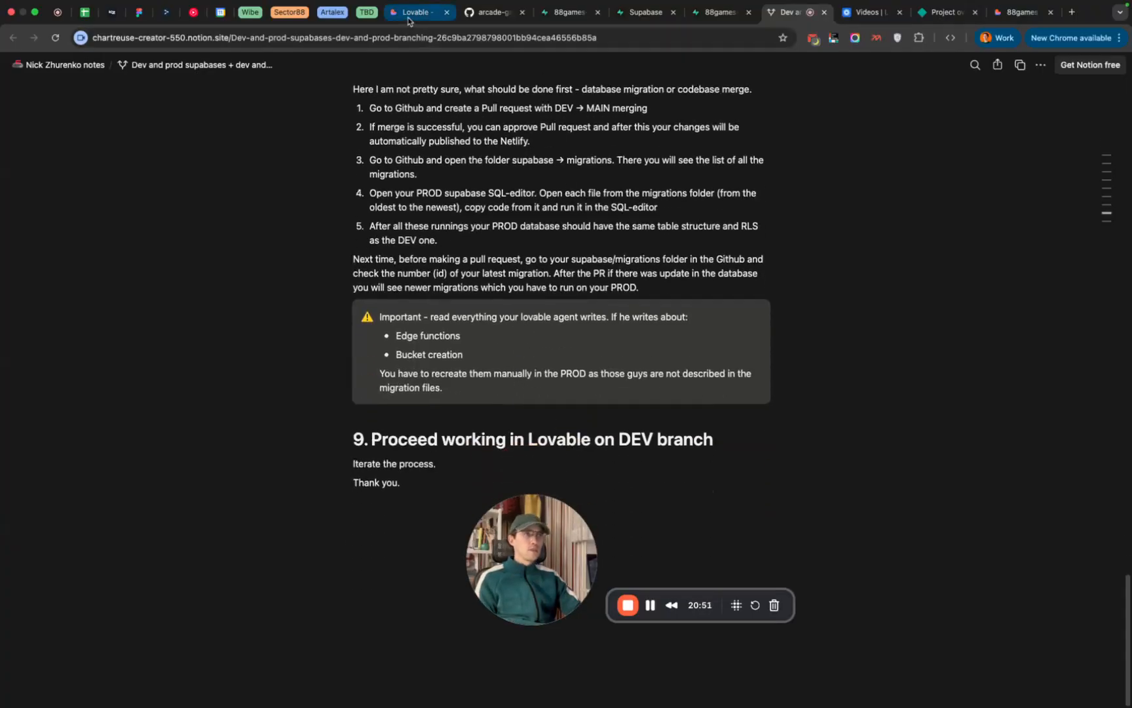
{"action": "scroll", "coordinate": [235, 485], "scroll_direction": "down", "scroll_amount": 10}
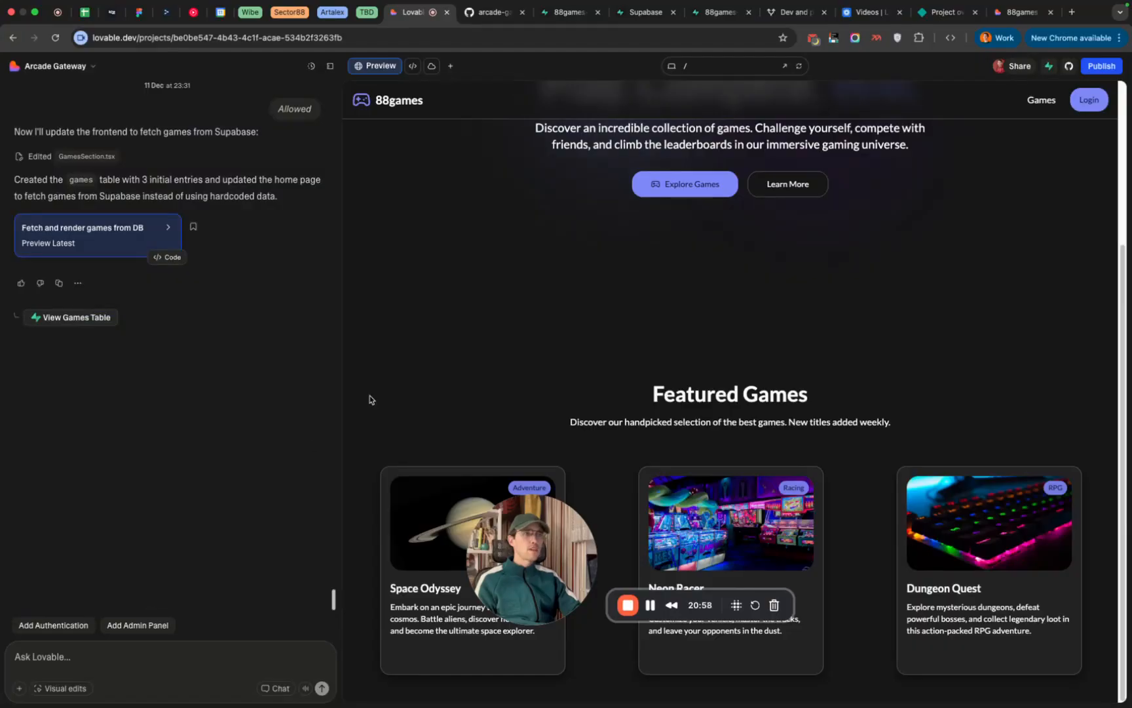
- View the games table migration file on GitHub's main branch and open a blank query in the 88games-prod SQL Editor
{"action": "left_click", "coordinate": [488, 11]}
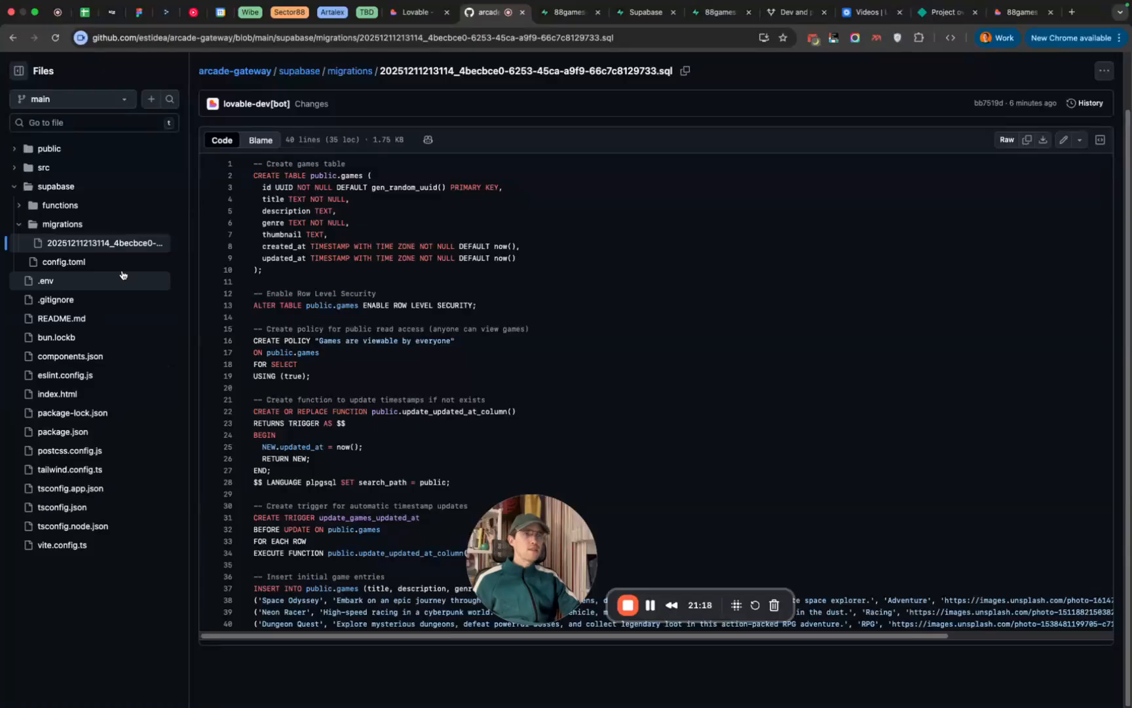
{"action": "left_click", "coordinate": [640, 16]}
{"action": "left_click", "coordinate": [717, 12]}
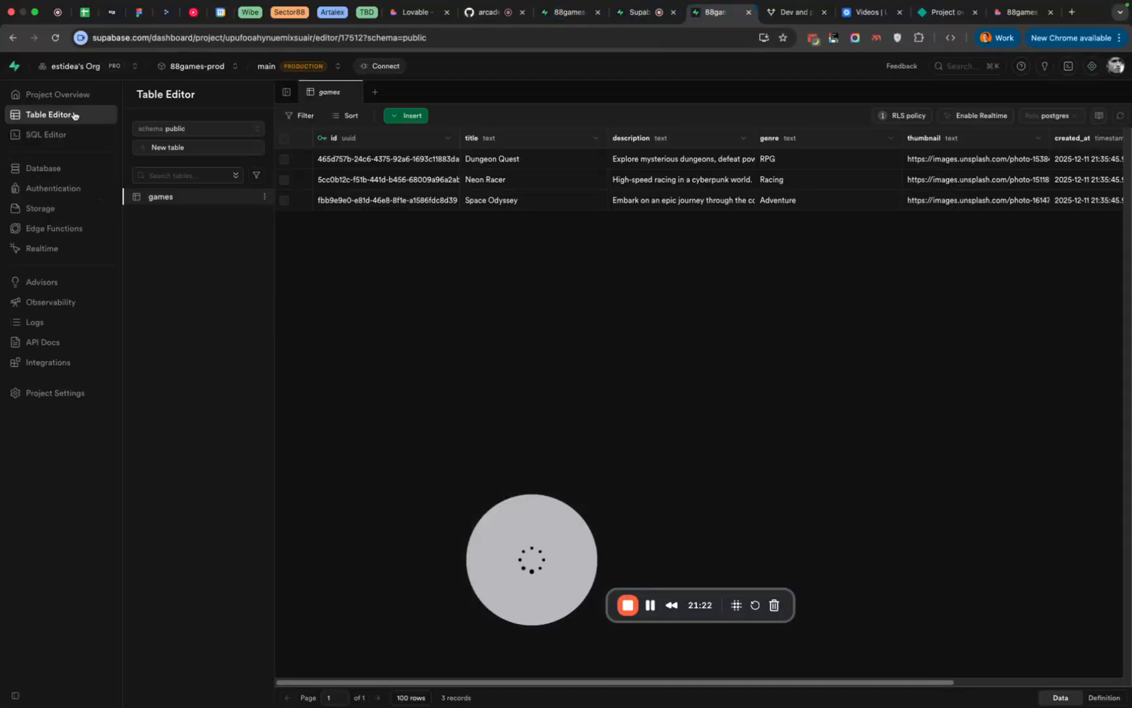
{"action": "left_click", "coordinate": [34, 134]}
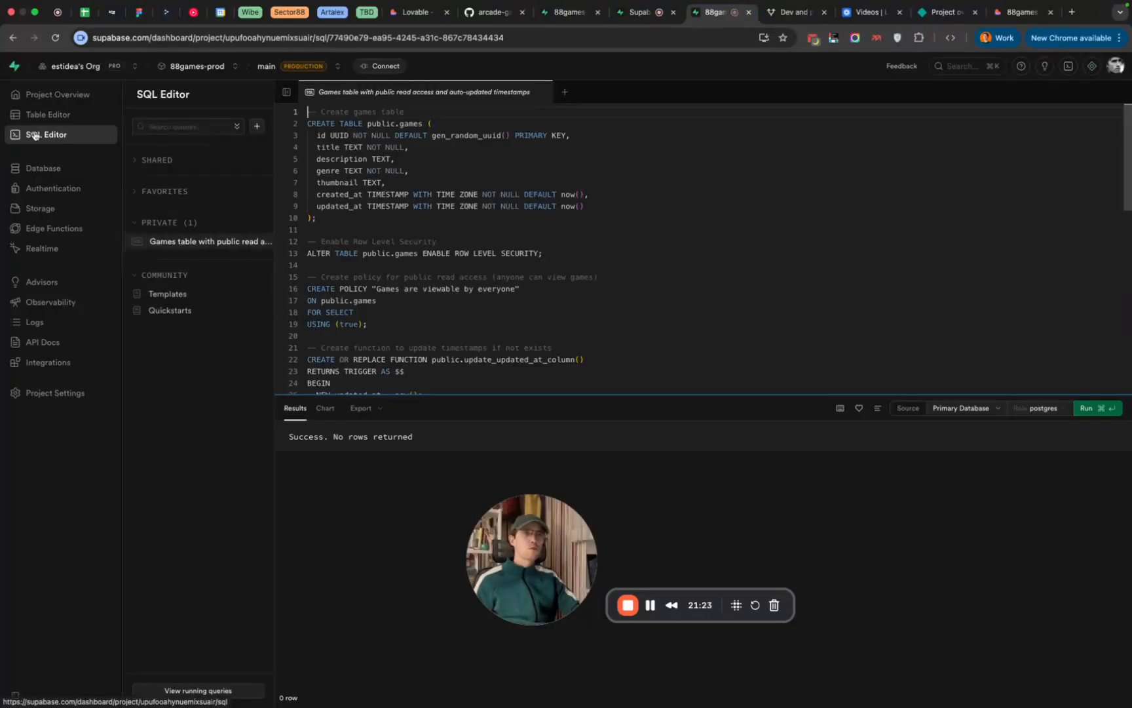
{"action": "left_click", "coordinate": [574, 92]}
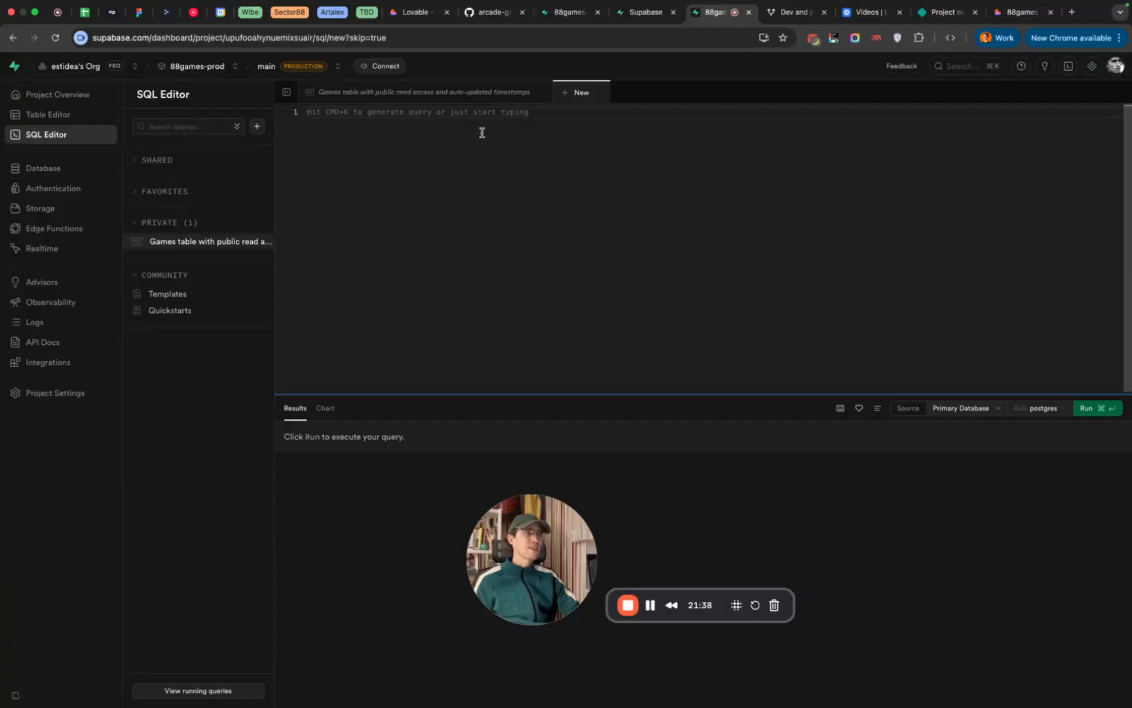
- Return to the Notion guide and skim its setup sections through to section 9 on continuing work on the DEV branch
{"action": "left_click", "coordinate": [795, 12]}
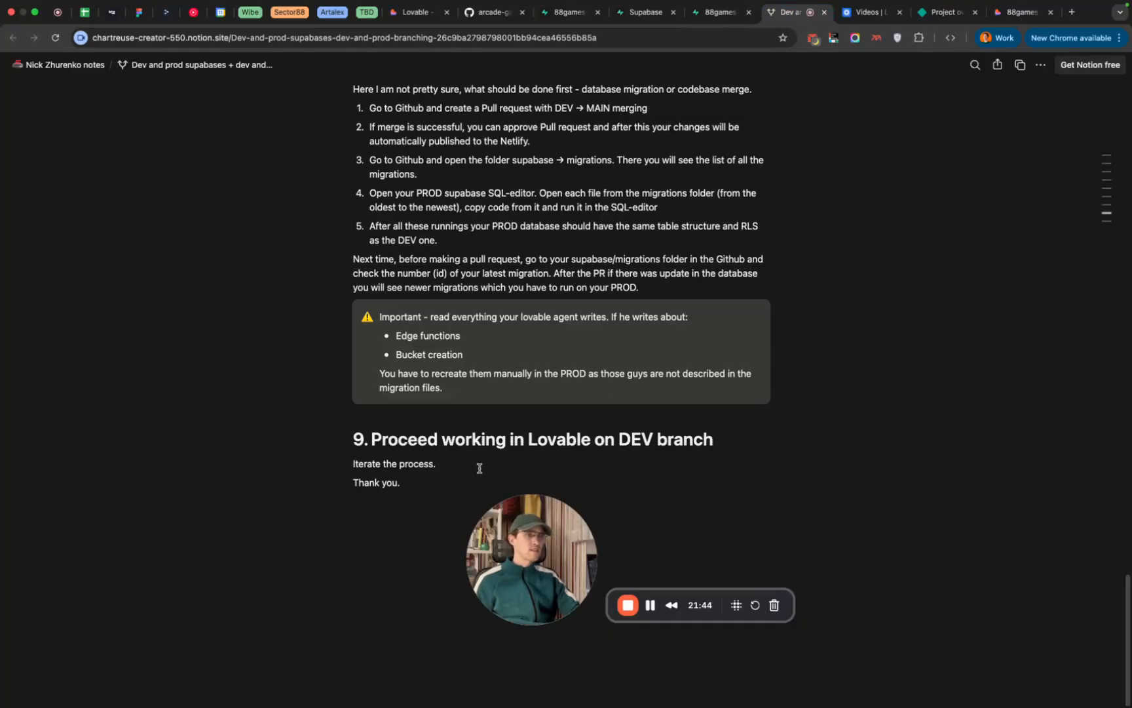
{"action": "scroll", "coordinate": [444, 482], "scroll_direction": "up", "scroll_amount": 10}
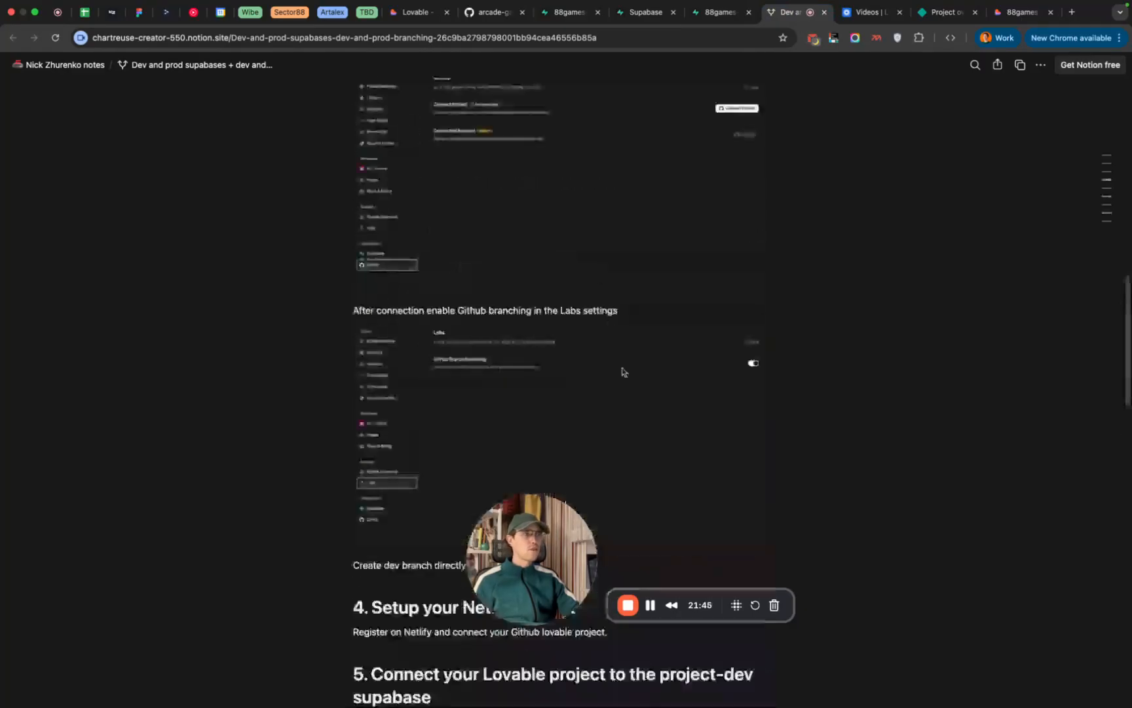
{"action": "scroll", "coordinate": [622, 372], "scroll_direction": "down", "scroll_amount": 8}
{"action": "scroll", "coordinate": [665, 525], "scroll_direction": "down", "scroll_amount": 5}
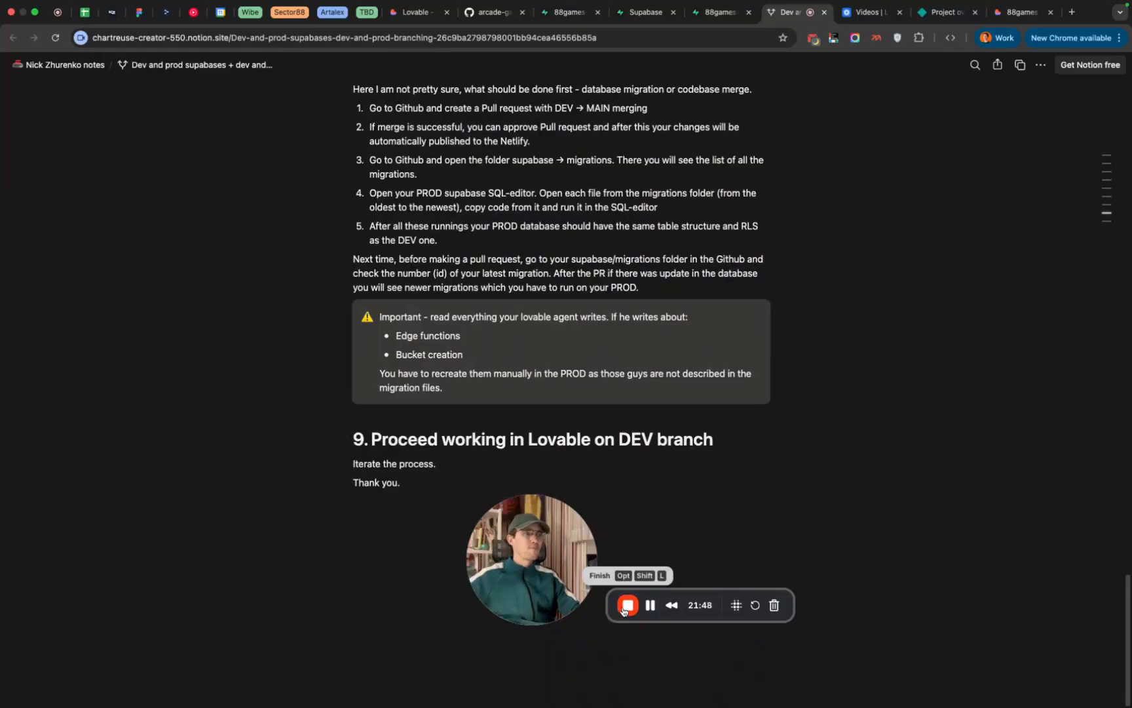